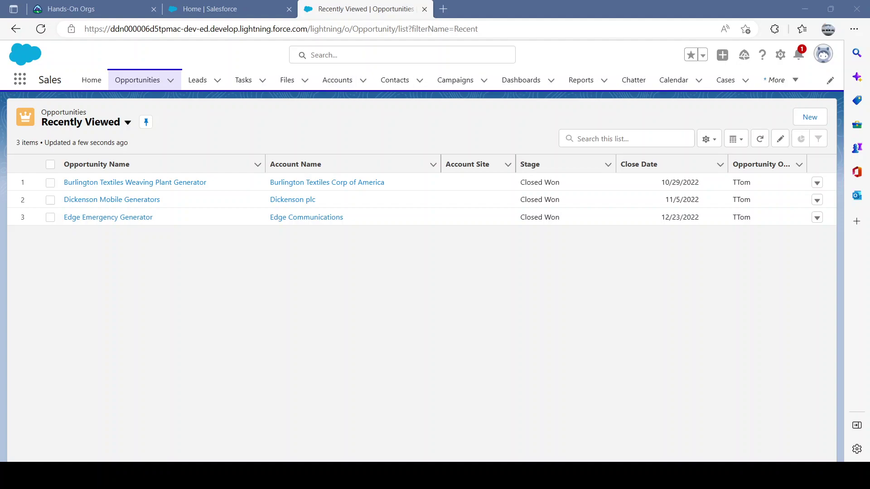
Open the Dickenson Mobile Generators opportunity and examine the fields in its details
click(305, 311)
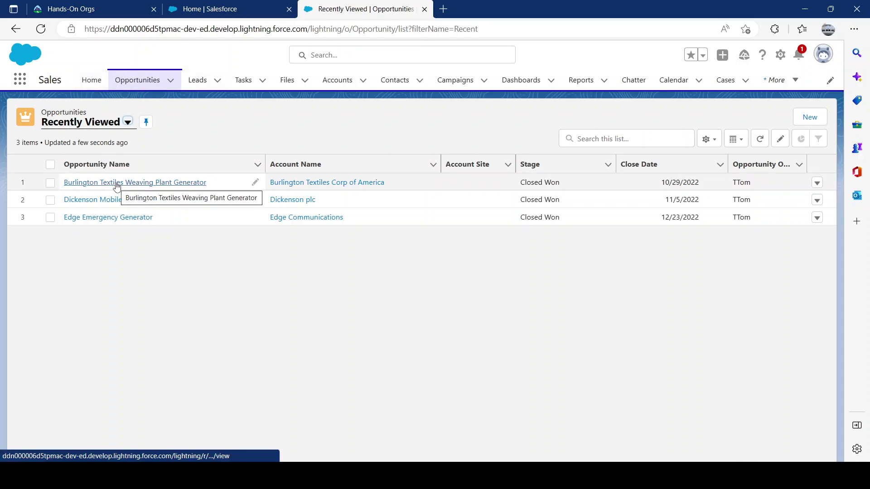
click(142, 200)
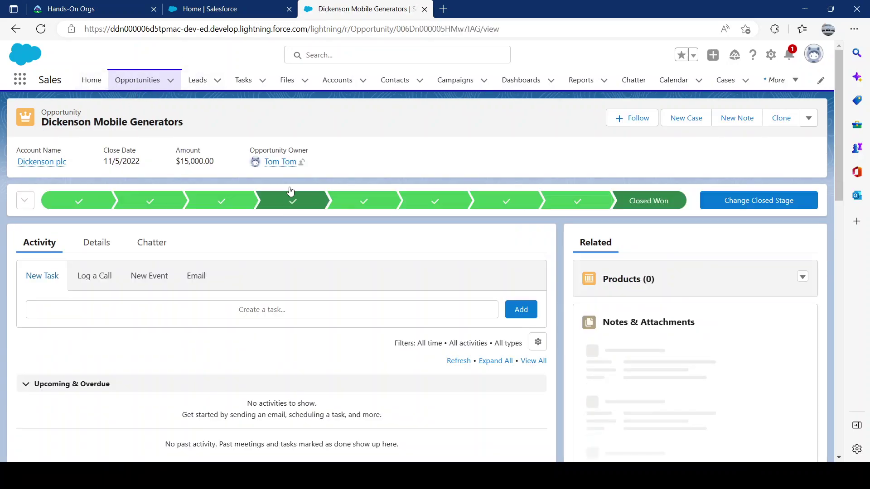
click(95, 242)
scroll(217, 211, down, 3)
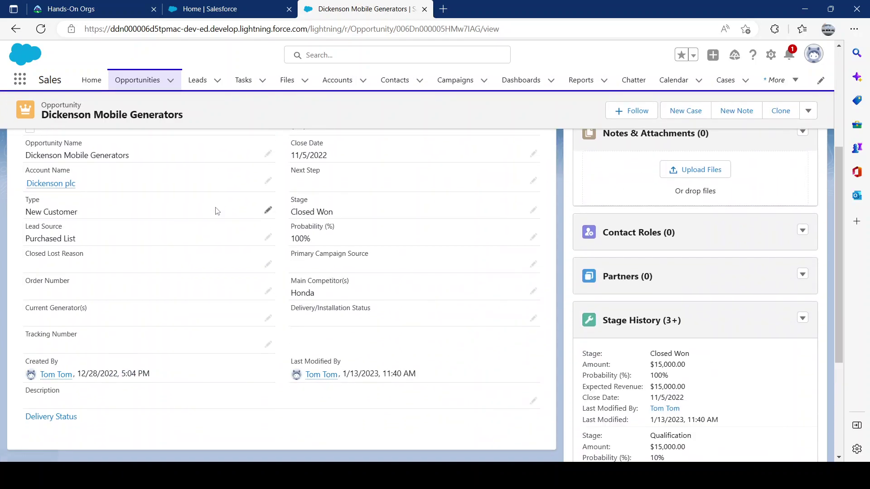
scroll(217, 212, up, 3)
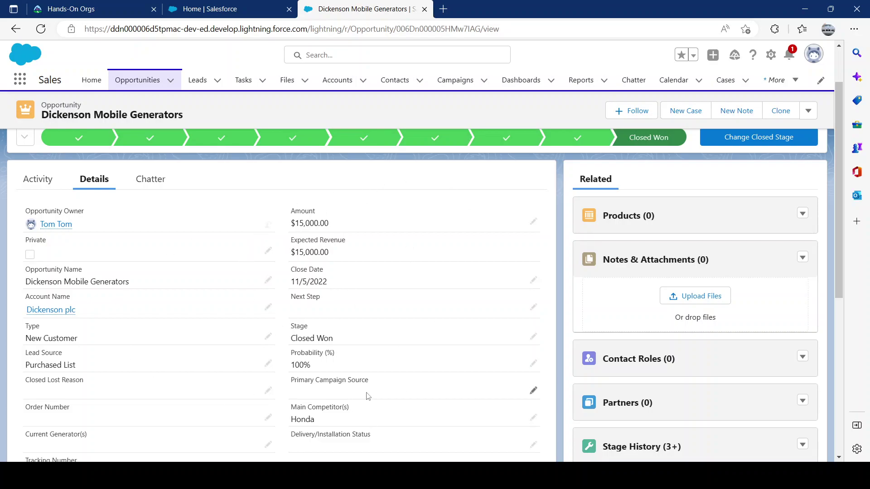
scroll(367, 315, down, 1)
scroll(365, 315, down, 1)
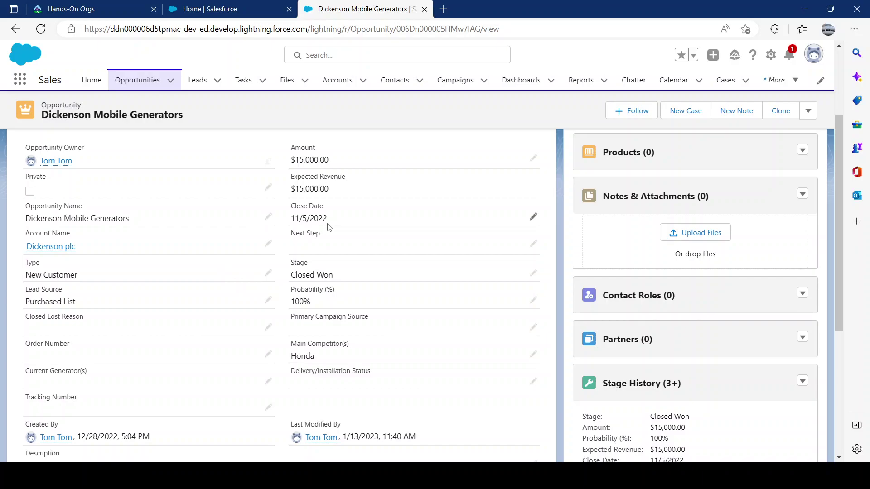
scroll(324, 233, up, 2)
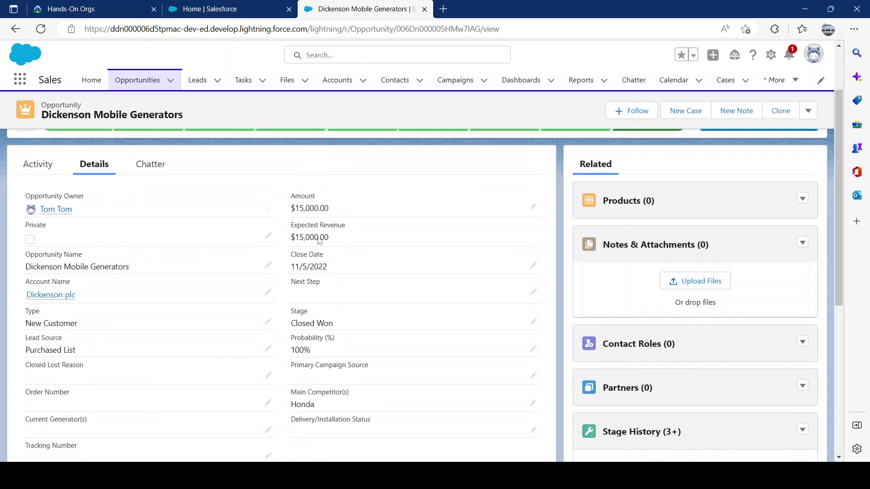
scroll(320, 240, down, 3)
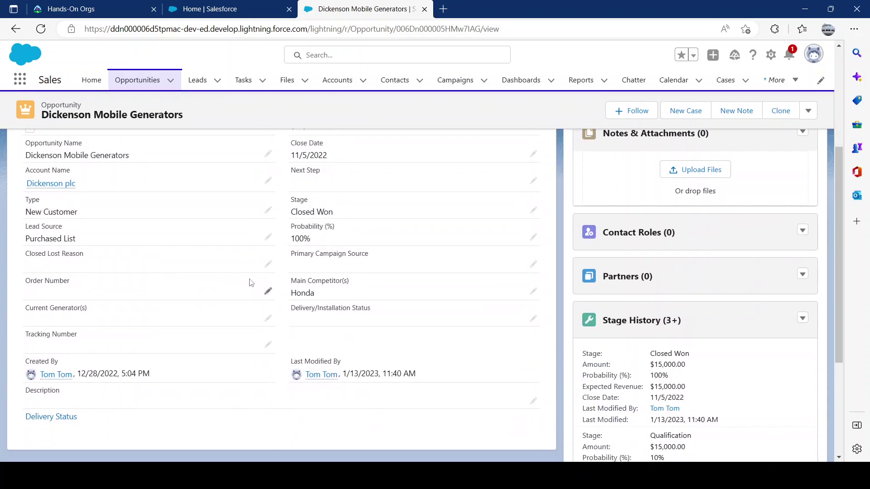
Open the opportunity's details for editing and check the available Type choices
click(269, 212)
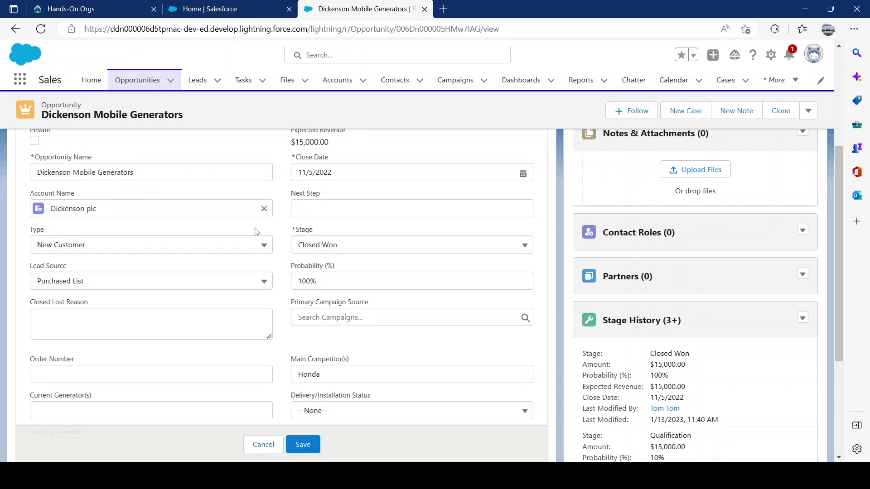
click(63, 252)
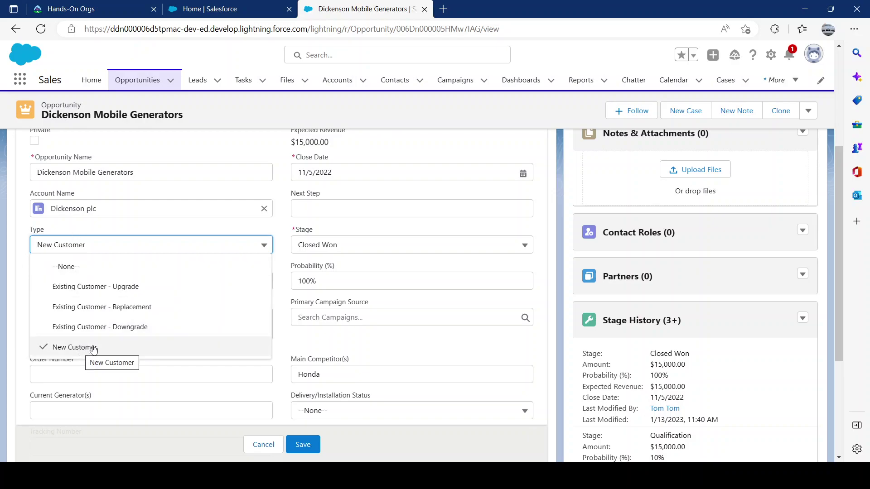
click(278, 328)
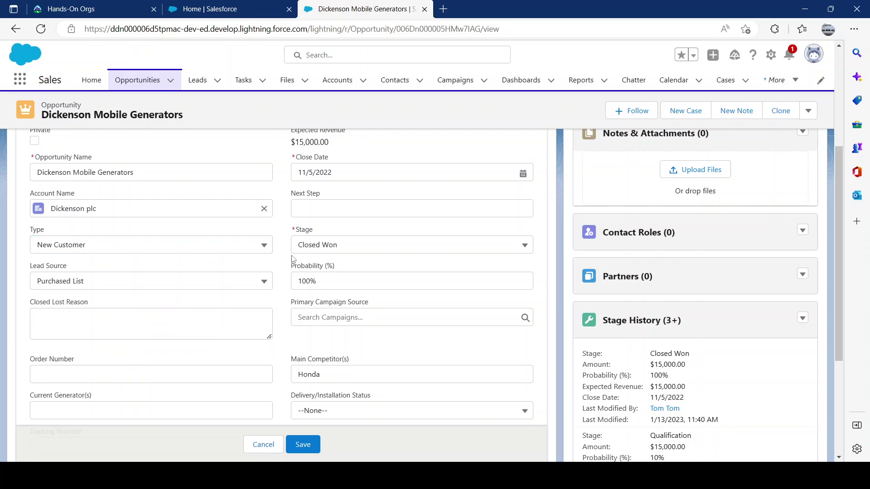
Set the opportunity's Delivery/Installation Status to In progress and recheck the Type choices
scroll(291, 254, down, 1)
scroll(291, 245, down, 1)
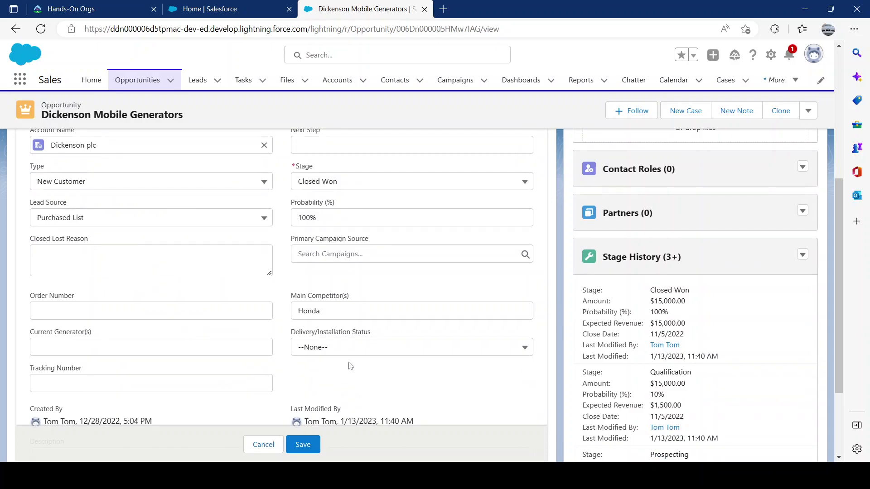
click(344, 350)
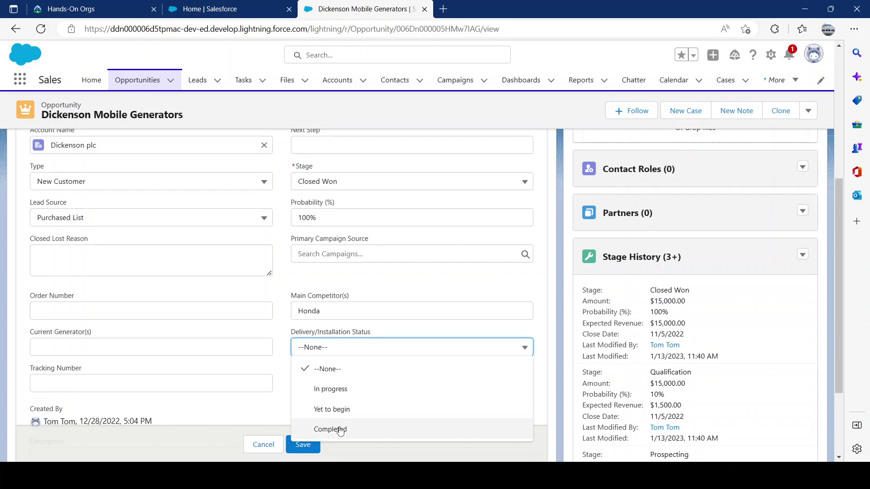
click(344, 390)
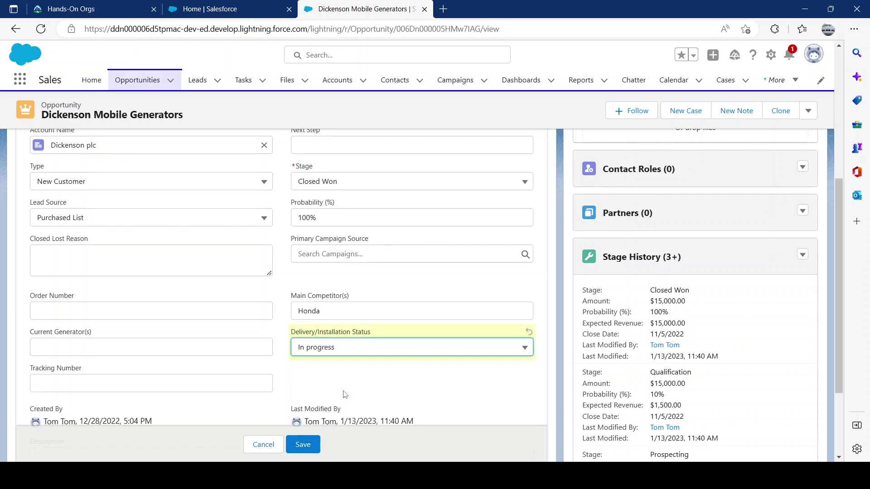
click(85, 185)
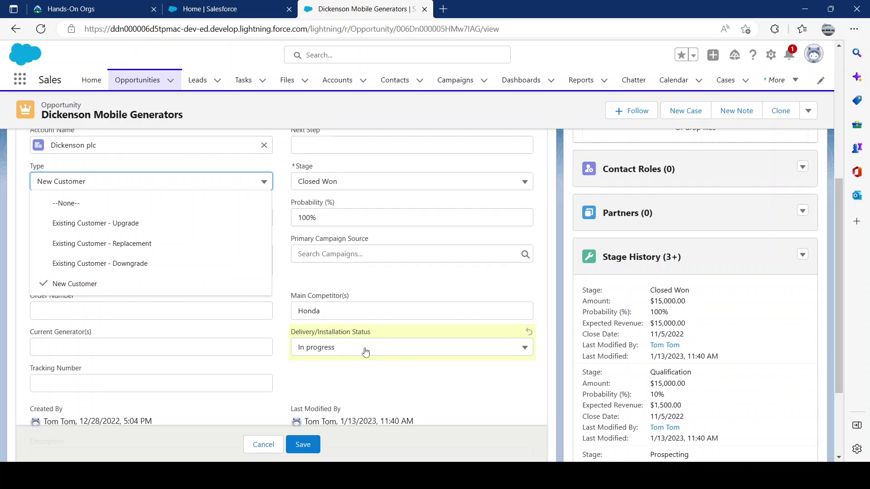
click(319, 375)
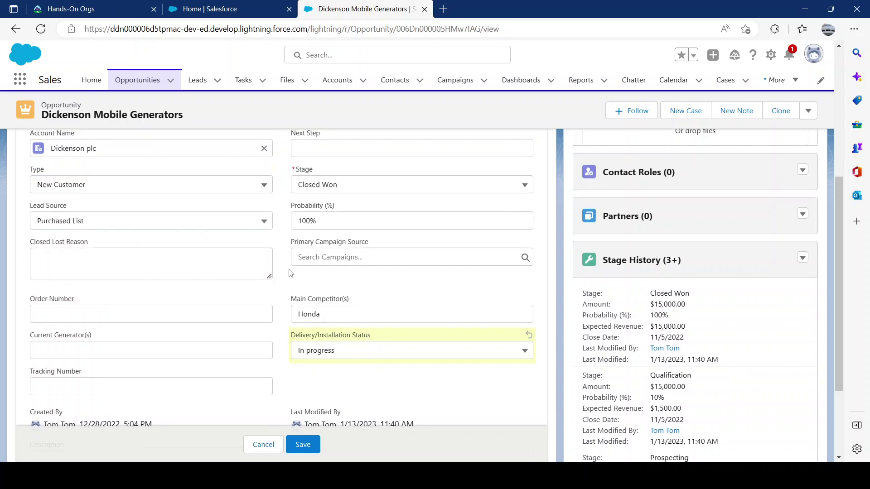
scroll(292, 273, up, 6)
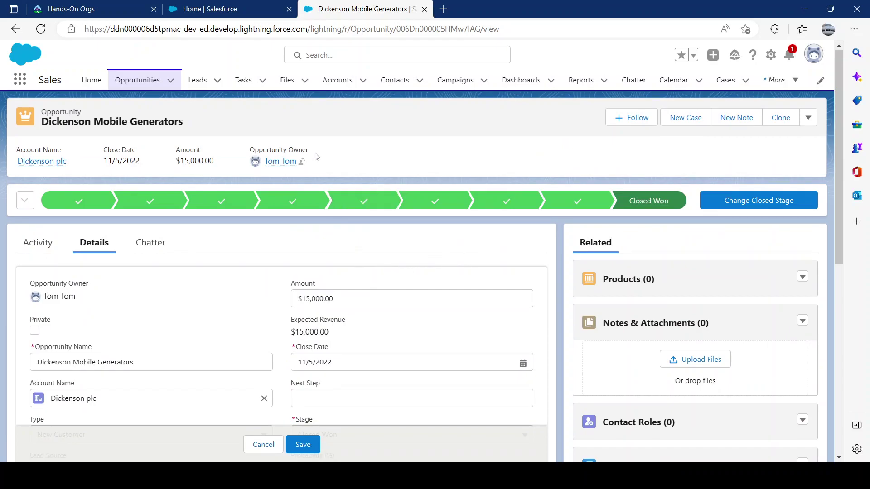
Search Setup for "flow", go to the Flows page and start a new flow
click(213, 9)
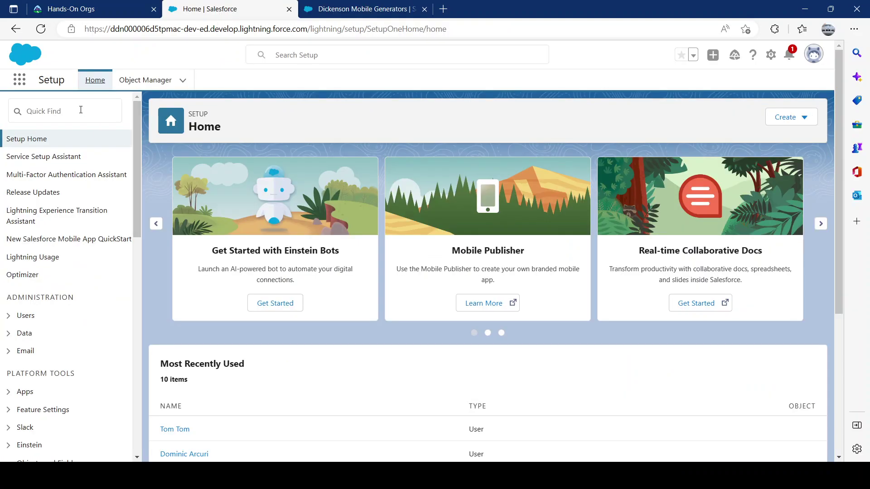
click(81, 110)
text(flow)
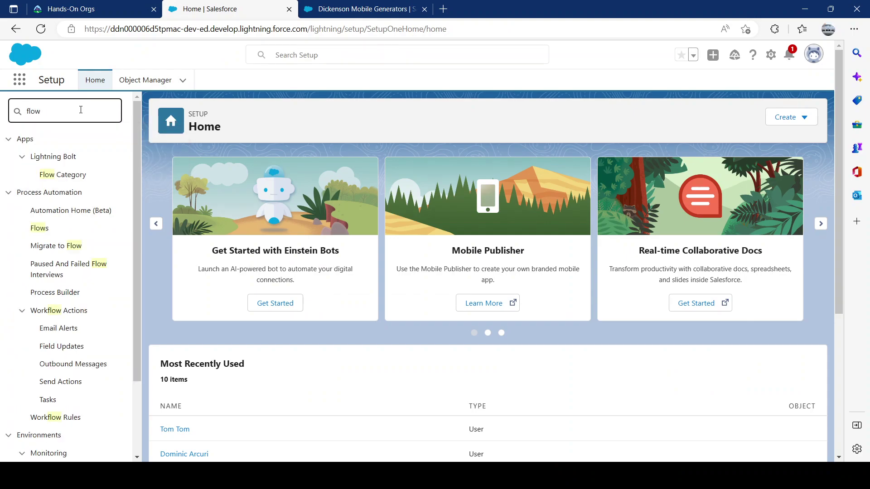
click(40, 228)
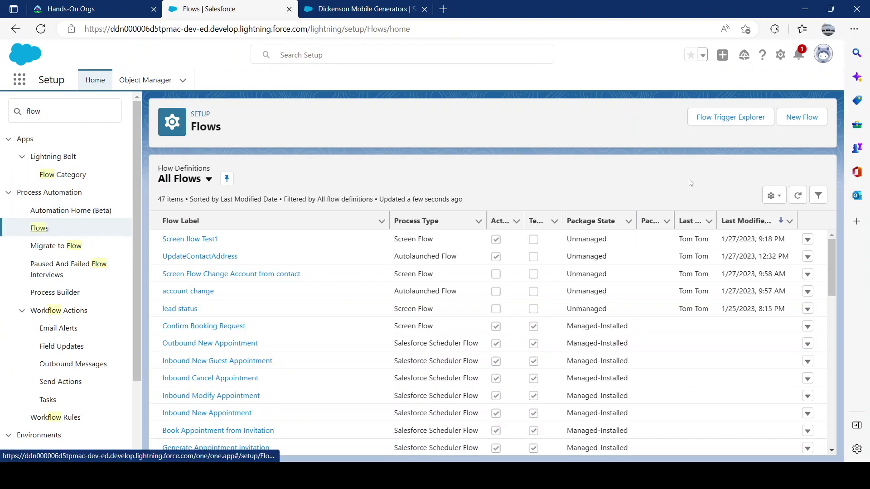
click(801, 118)
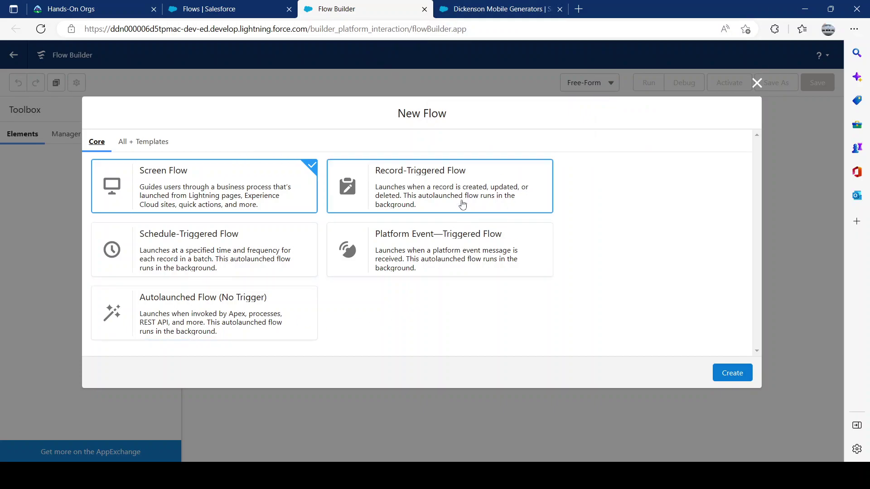
Review the Dickenson Mobile Generators opportunity's Type, Stage and Amount fields
click(499, 9)
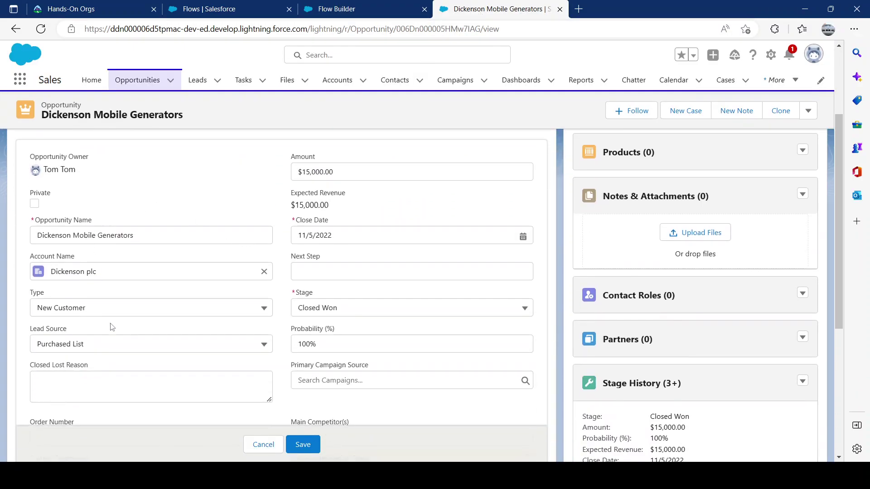
scroll(366, 285, up, 3)
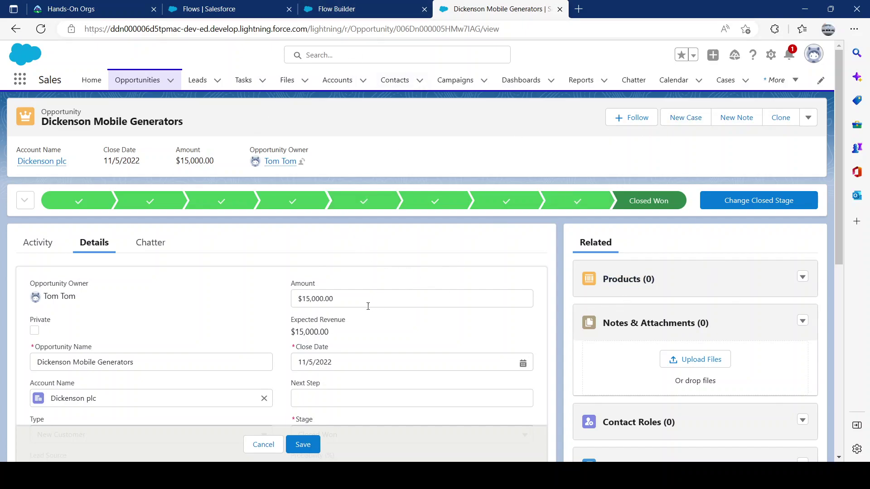
scroll(83, 222, down, 1)
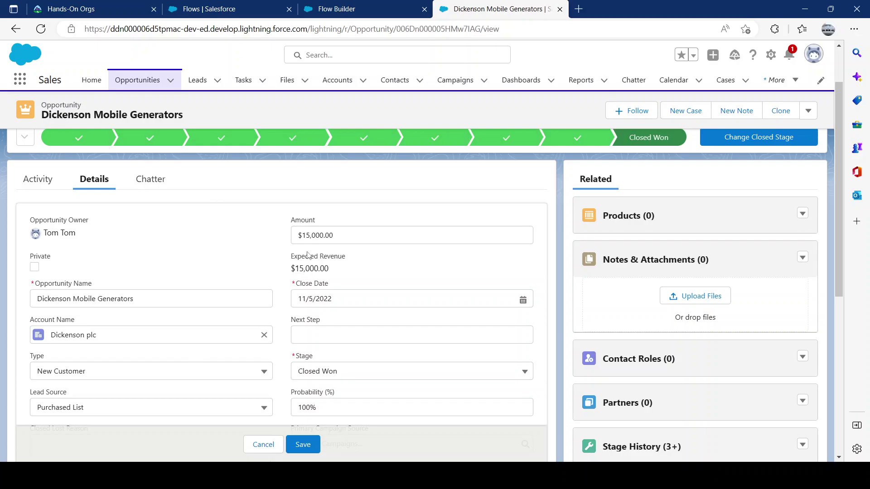
Create a Record-Triggered Flow in Flow Builder
click(354, 17)
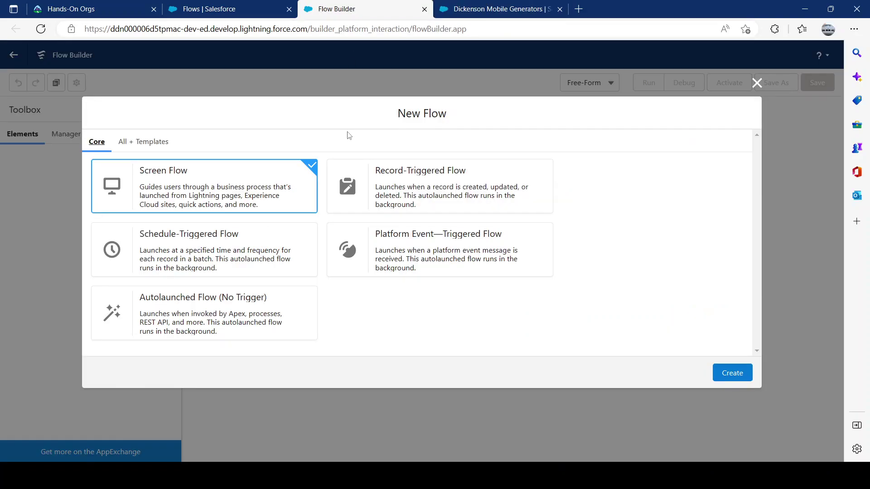
click(386, 191)
click(716, 369)
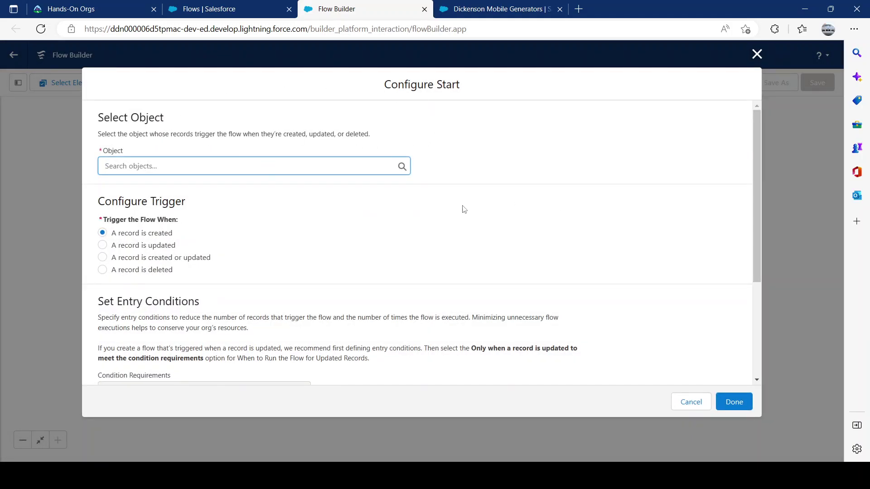
Choose Opportunity as the object whose records trigger the flow
click(190, 171)
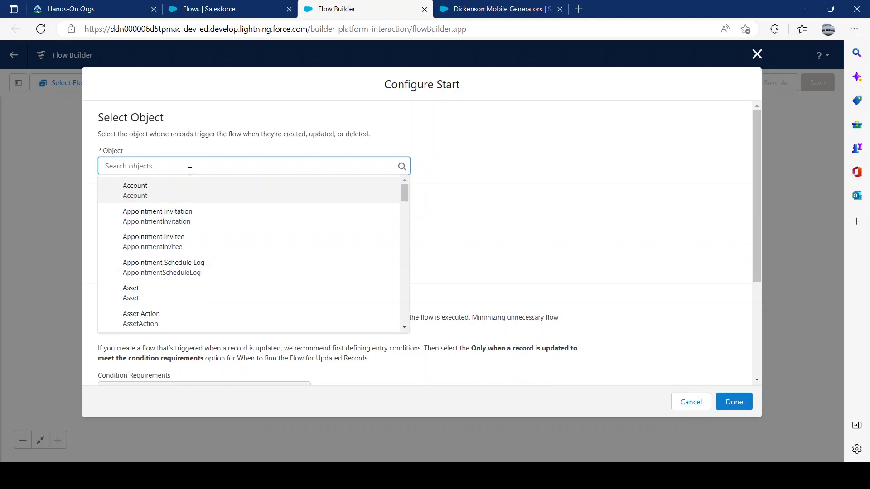
text(op)
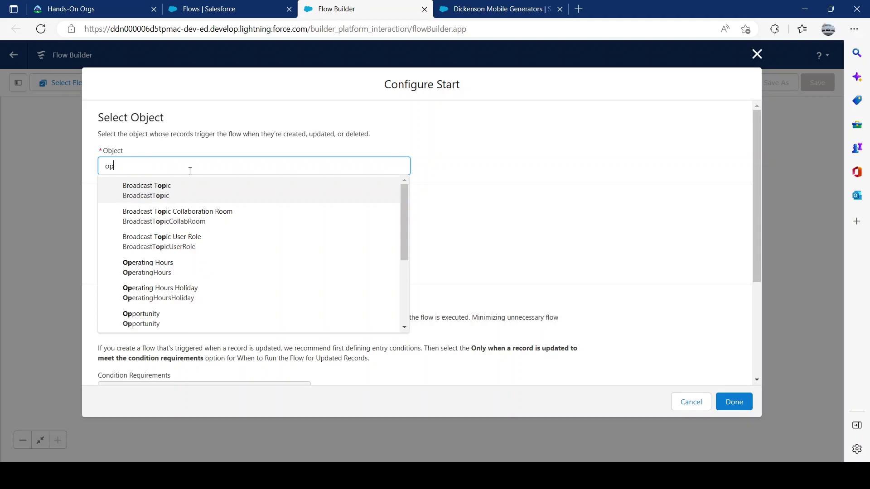
text(p)
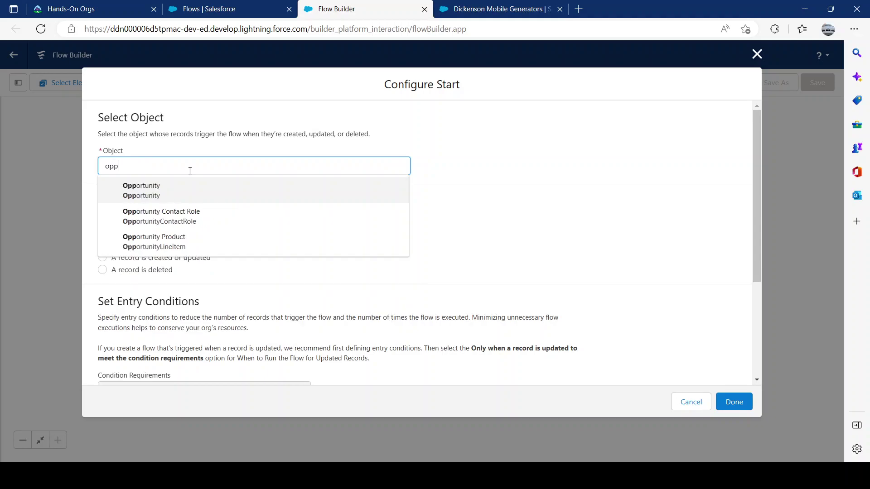
click(160, 189)
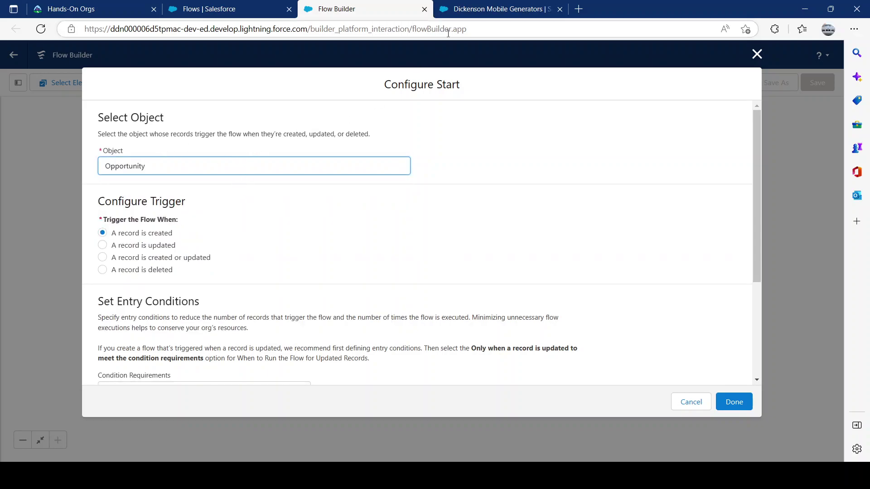
click(469, 14)
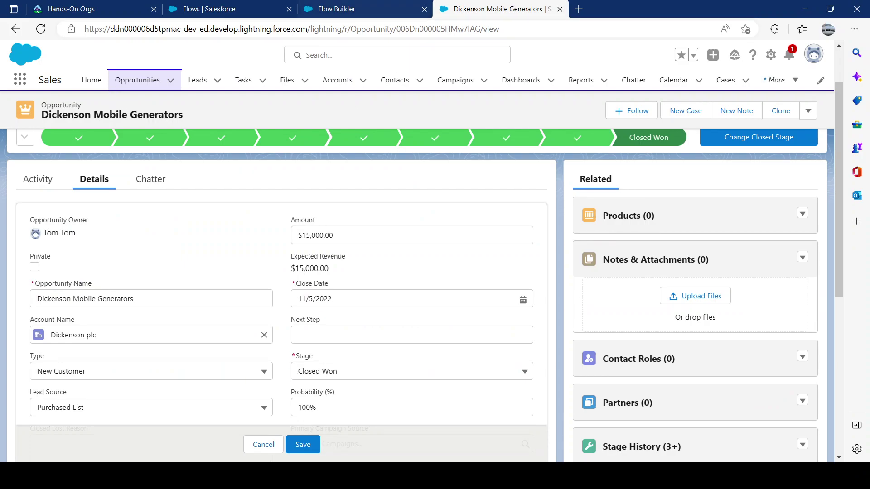
click(358, 10)
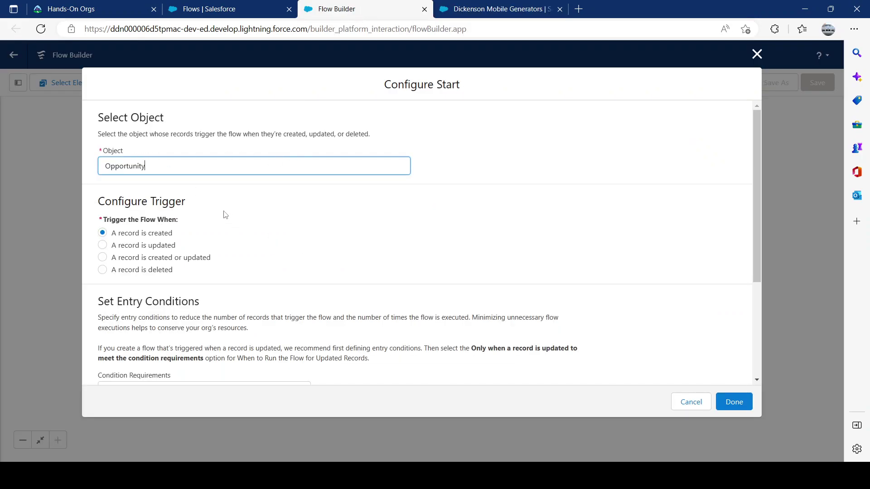
Set the flow to trigger when a record is created or updated
scroll(226, 215, down, 1)
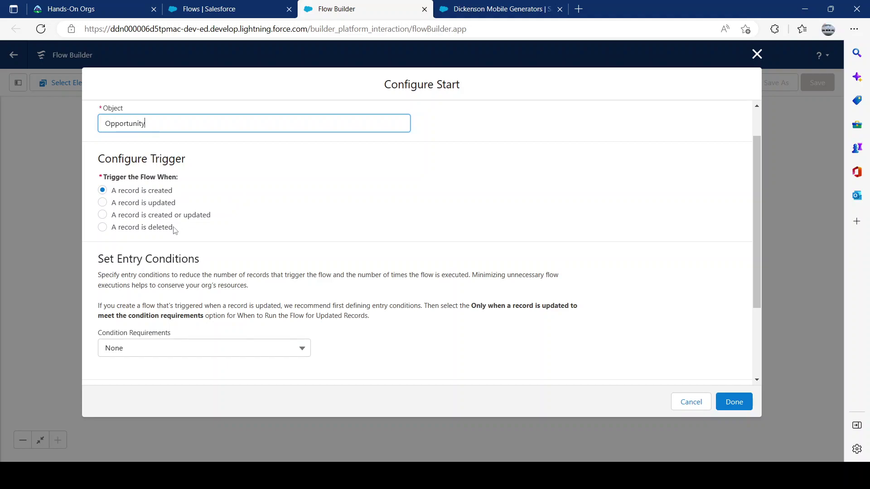
click(154, 229)
click(156, 212)
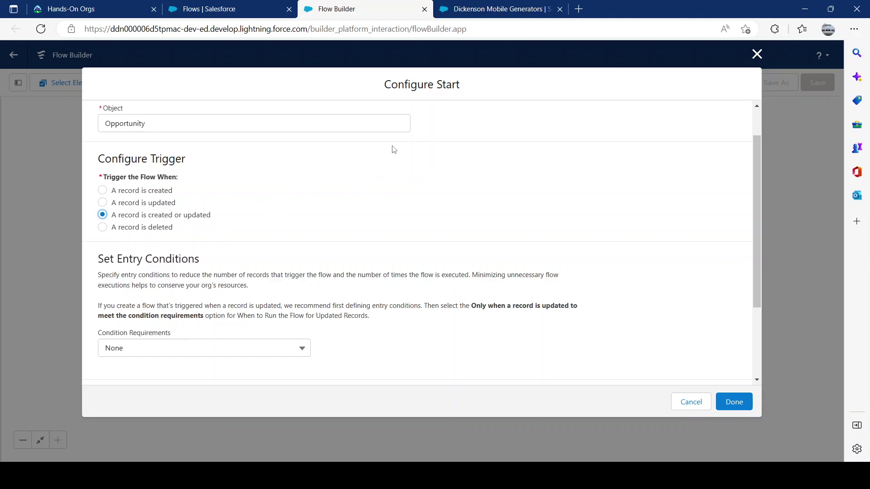
scroll(392, 146, down, 2)
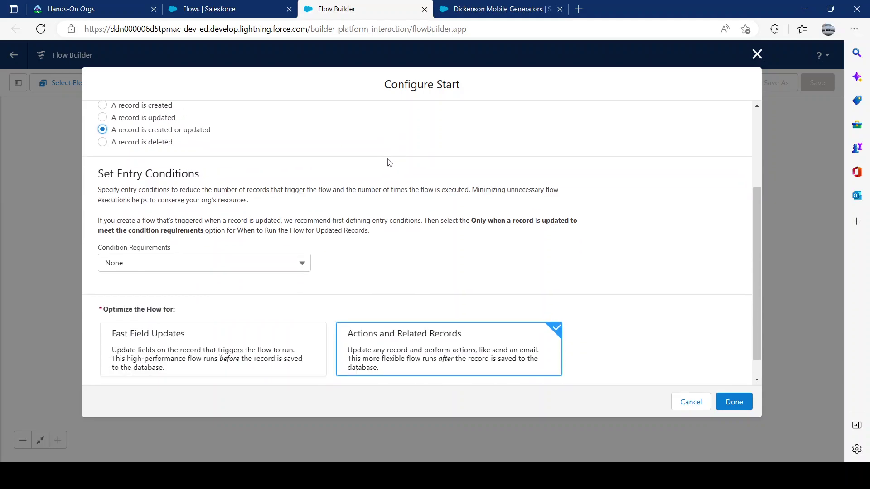
scroll(385, 161, down, 1)
scroll(353, 164, up, 1)
scroll(137, 196, up, 1)
scroll(140, 206, down, 1)
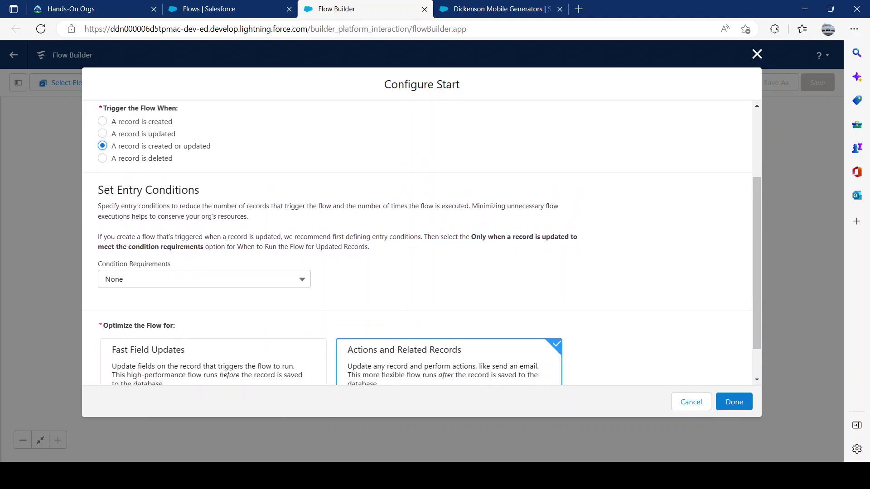
Change the Dickenson Mobile Generators opportunity's Type to Existing Customer - Upgrade without saving, and view the Type options again
click(212, 285)
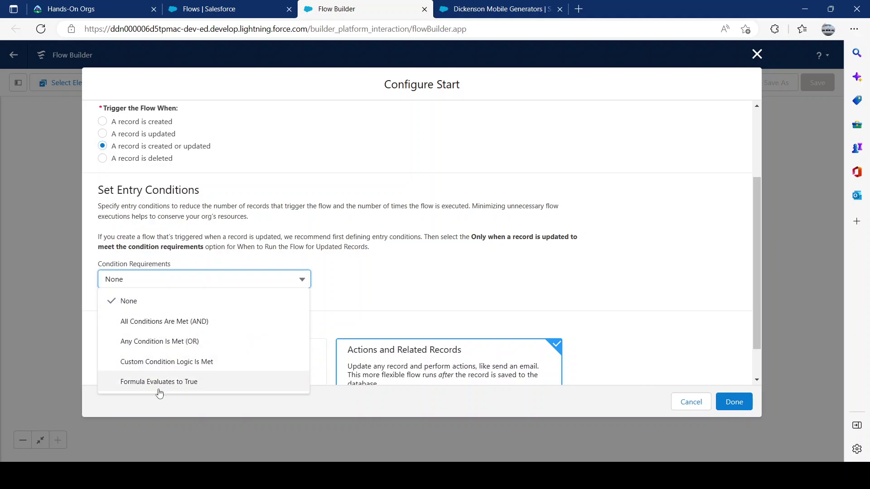
click(456, 11)
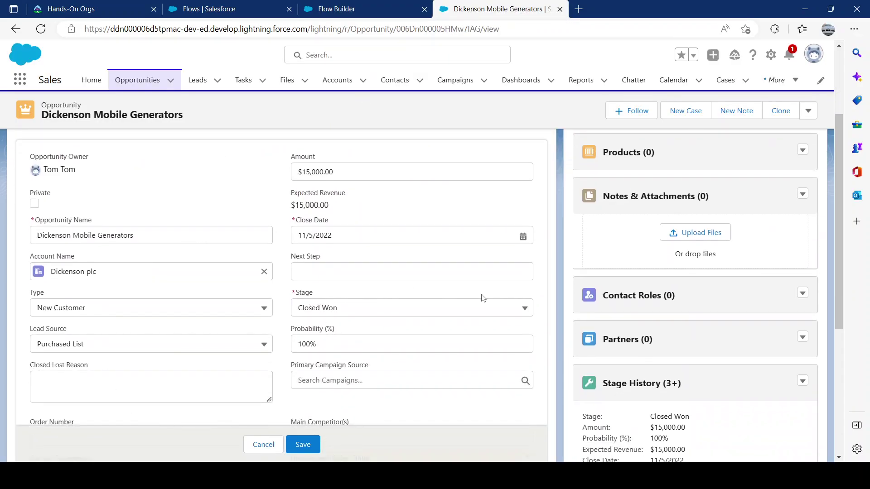
click(155, 314)
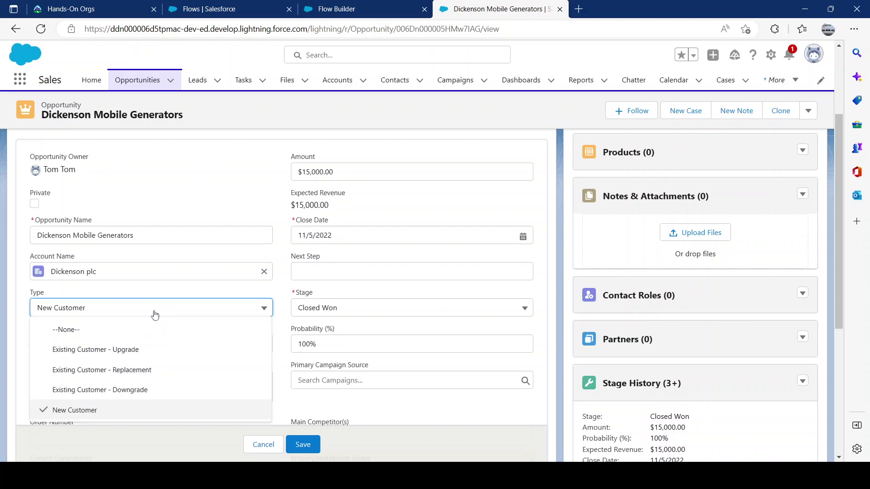
click(84, 351)
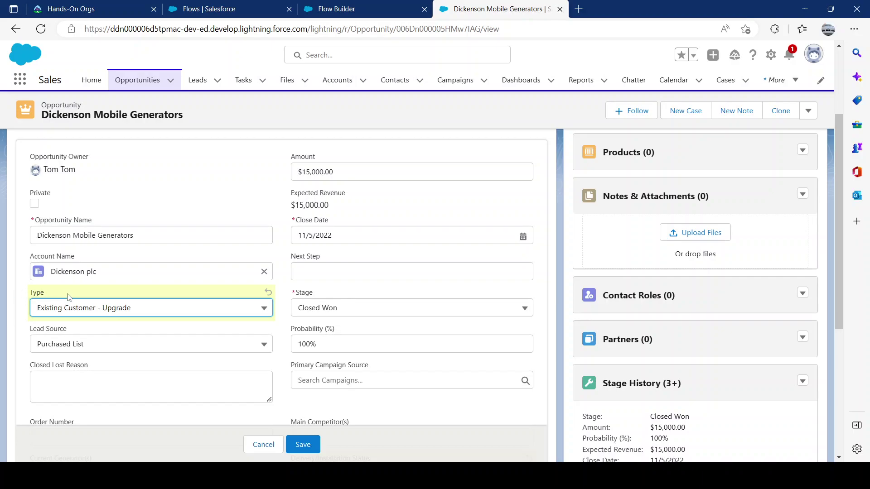
click(120, 314)
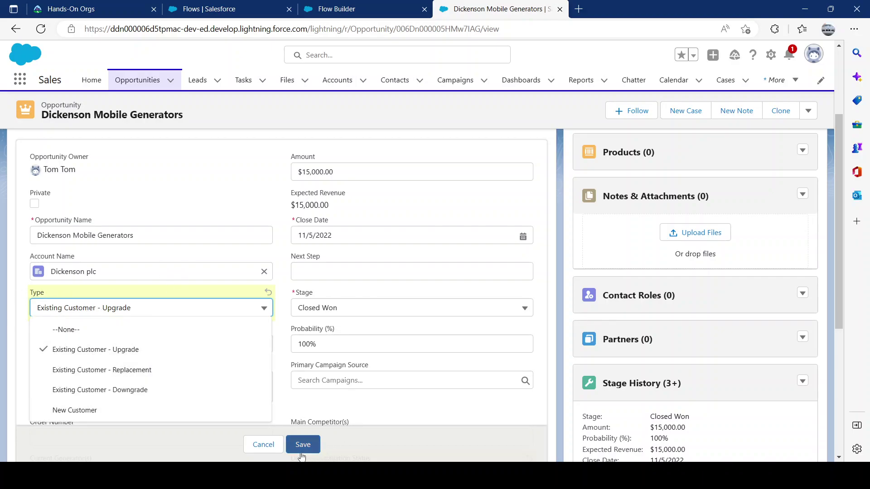
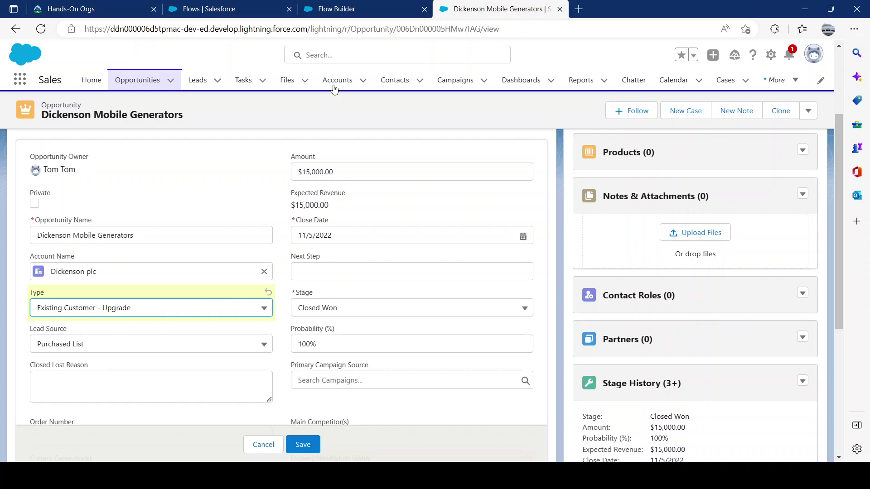
Try the Any Condition Is Met (OR) requirement with a second condition row, and the Formula Evaluates to True requirement
click(358, 9)
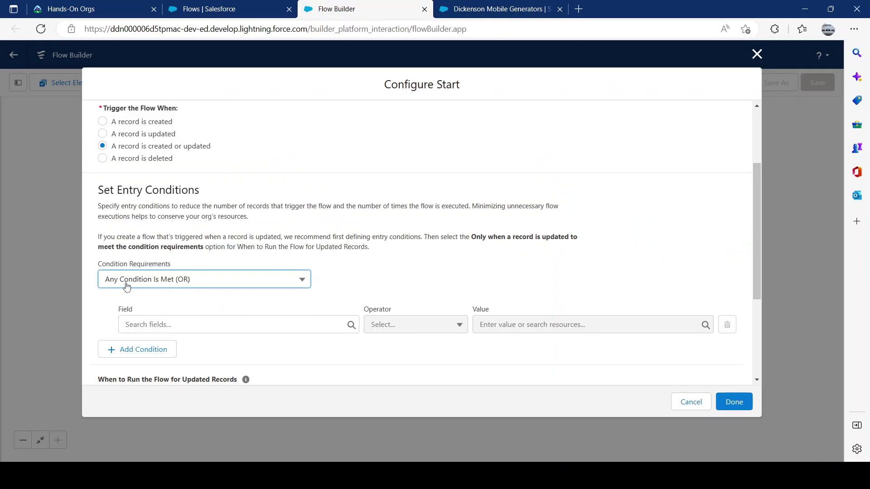
click(156, 327)
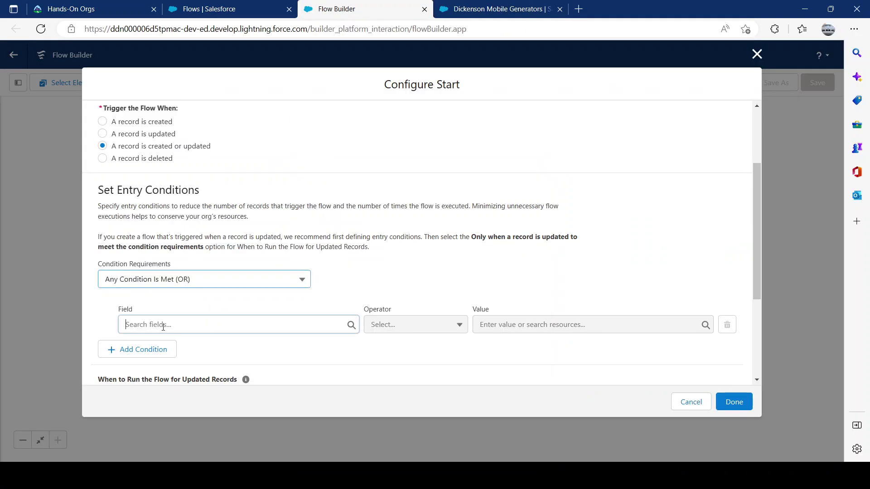
click(131, 349)
scroll(122, 357, down, 2)
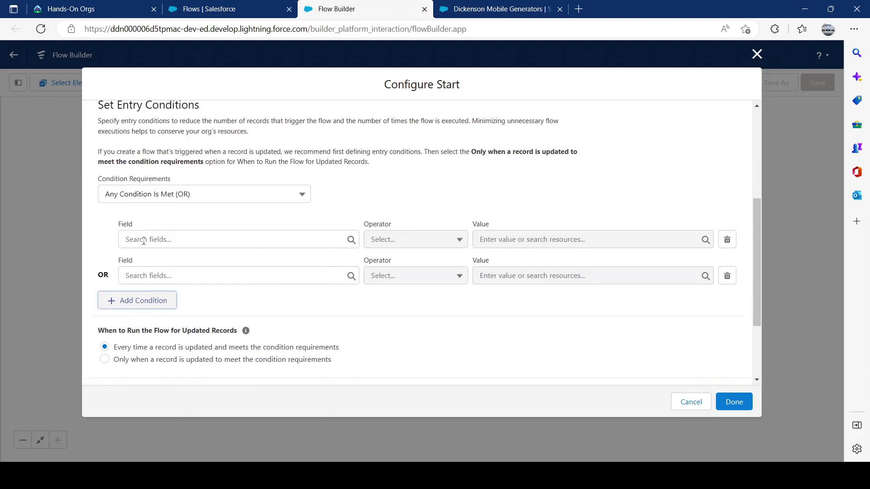
click(163, 198)
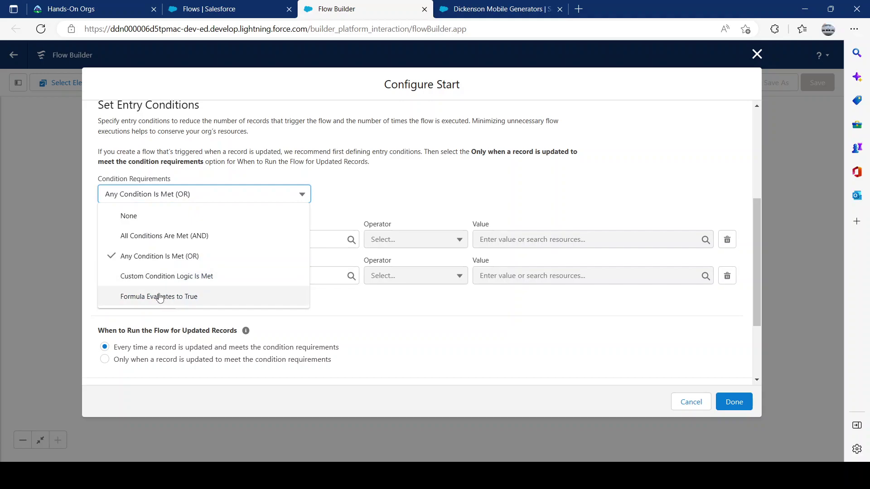
click(159, 296)
Set the condition requirements to All Conditions Are Met (AND) and add two more condition rows
click(177, 195)
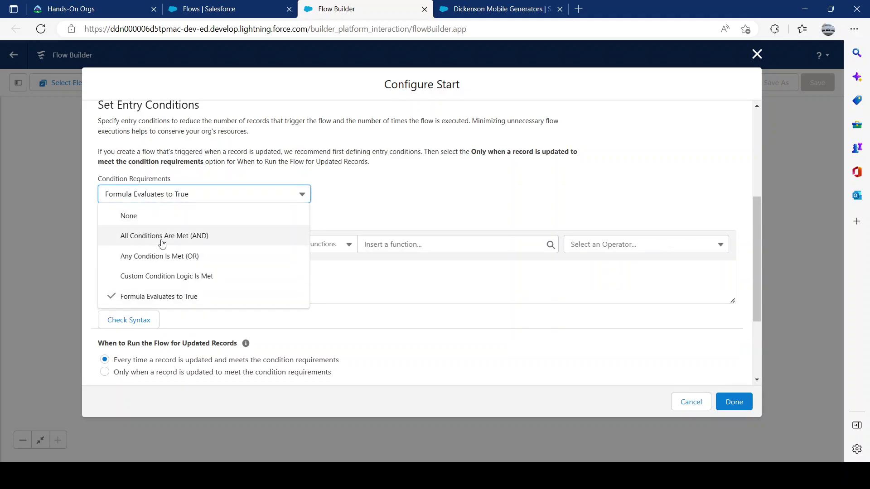
click(162, 239)
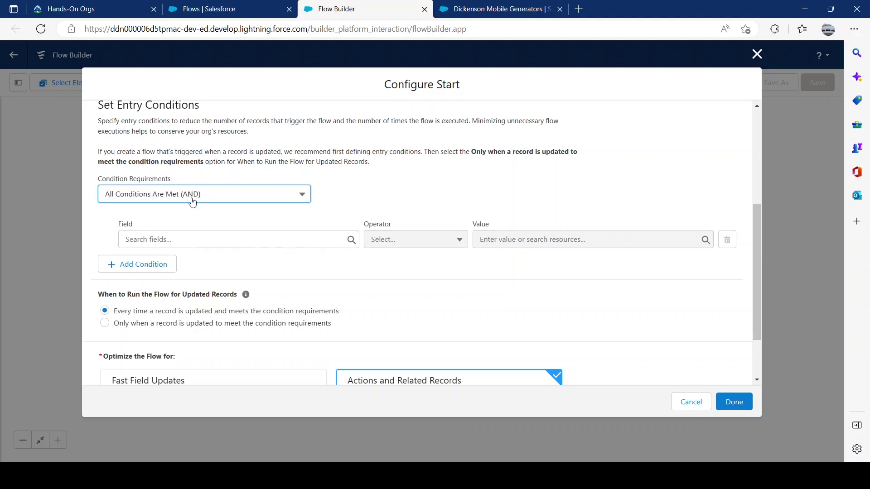
click(139, 264)
click(140, 299)
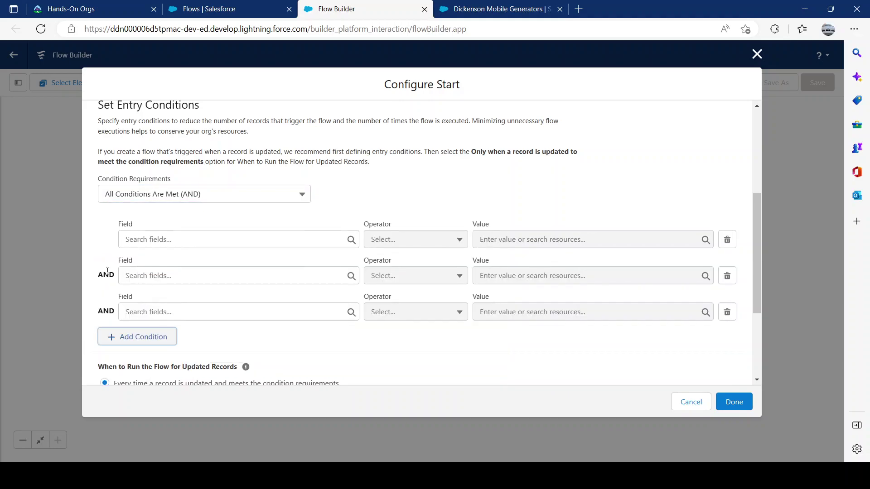
Check the opportunity's Type field and remove the two extra condition rows from the flow's entry conditions
click(495, 16)
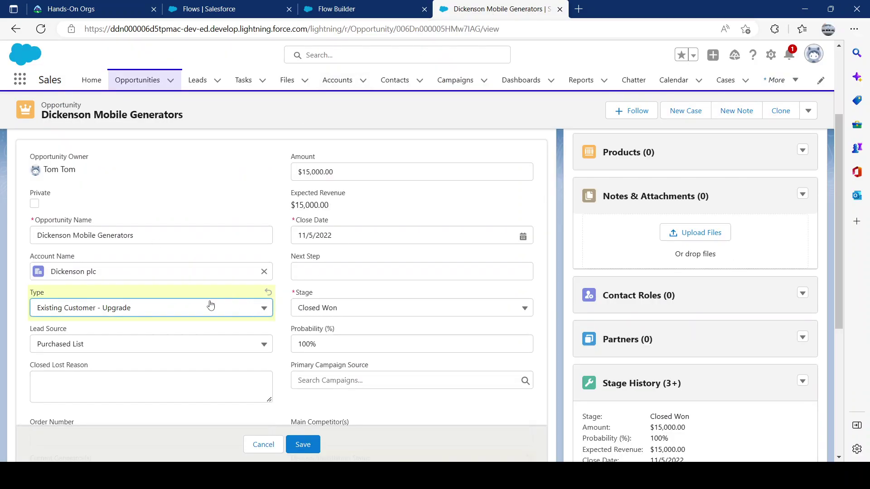
click(335, 9)
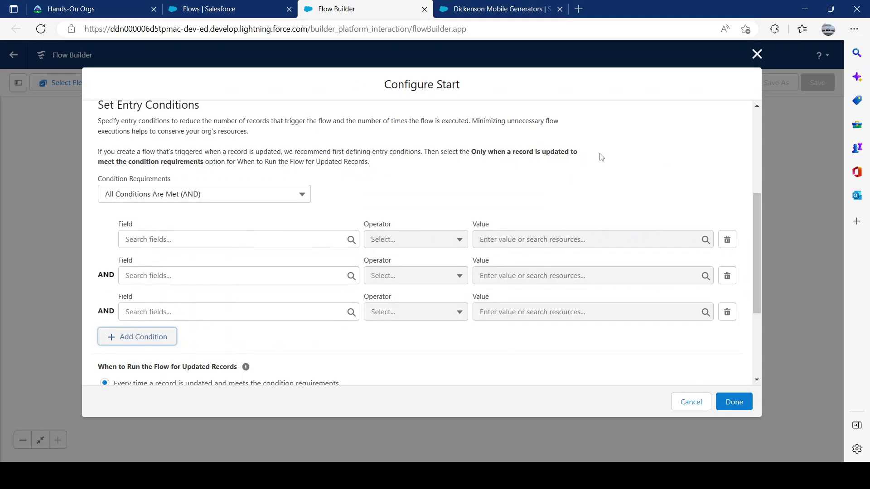
click(726, 276)
click(726, 276)
click(726, 277)
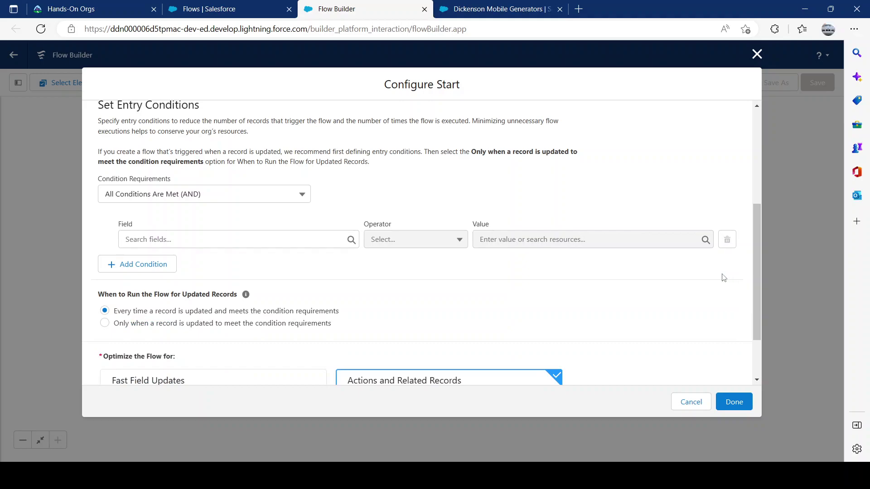
Choose Type as the field of the flow's entry condition
click(215, 240)
text(type)
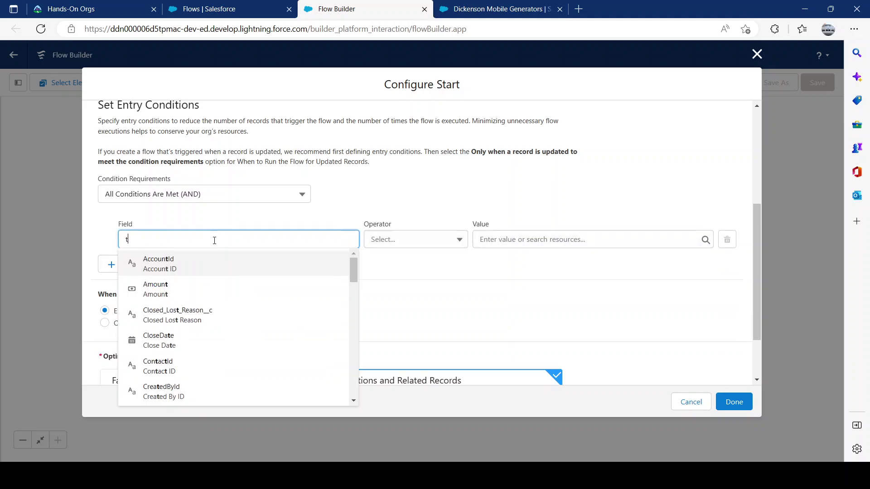
click(165, 272)
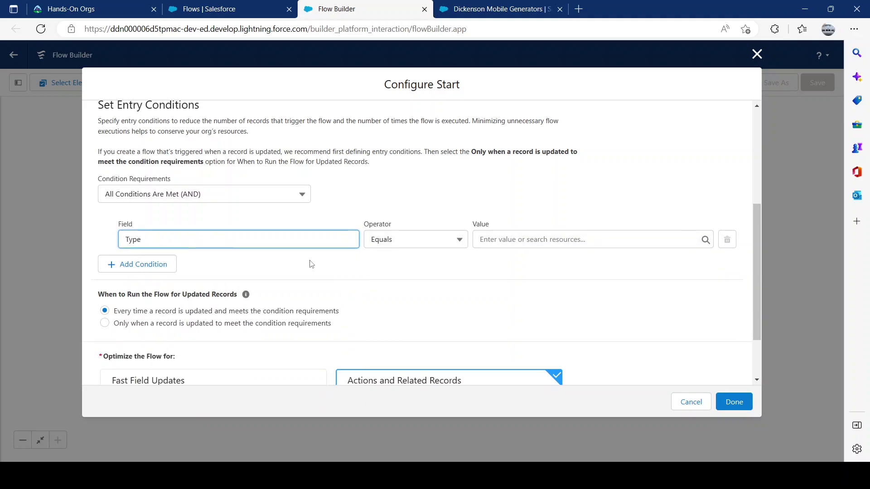
Compare the picklist values offered for the Type condition with the Type options on the Dickenson Mobile Generators opportunity
click(513, 239)
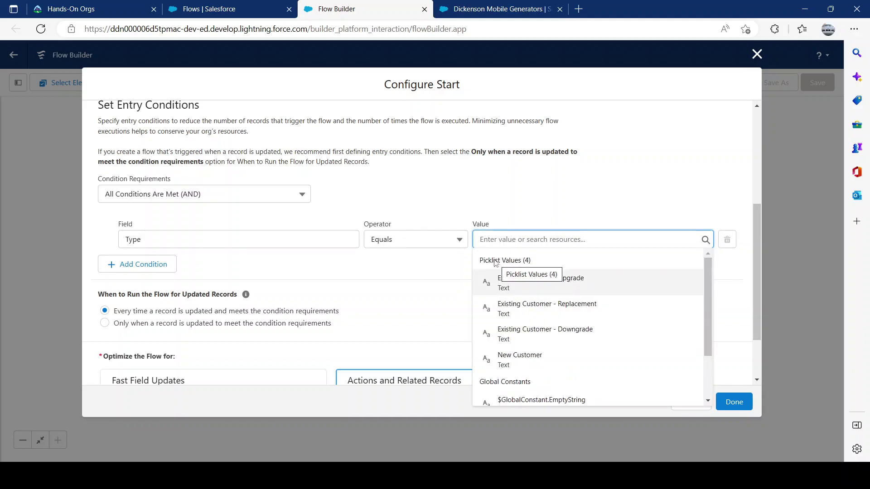
scroll(535, 353, down, 2)
scroll(535, 336, up, 2)
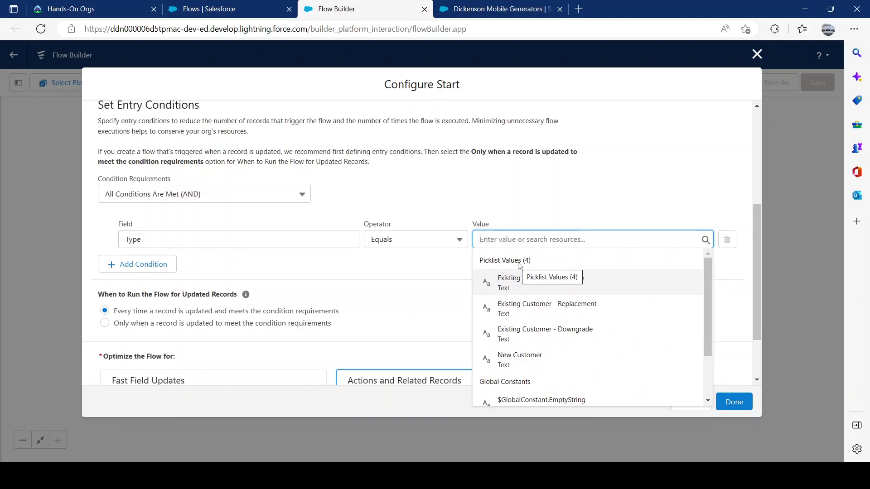
click(469, 13)
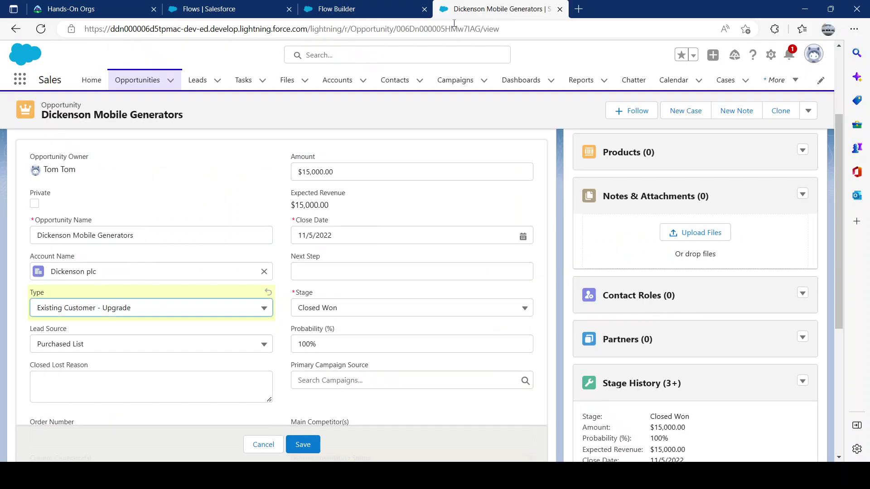
click(94, 309)
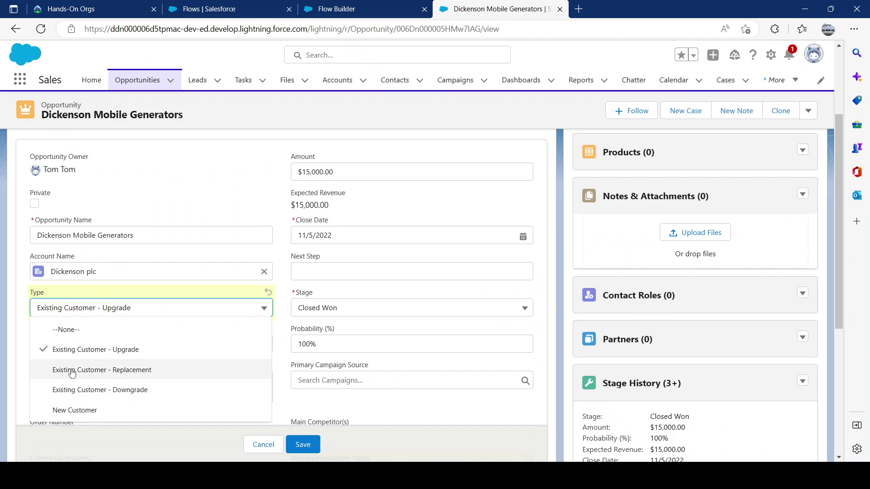
click(351, 14)
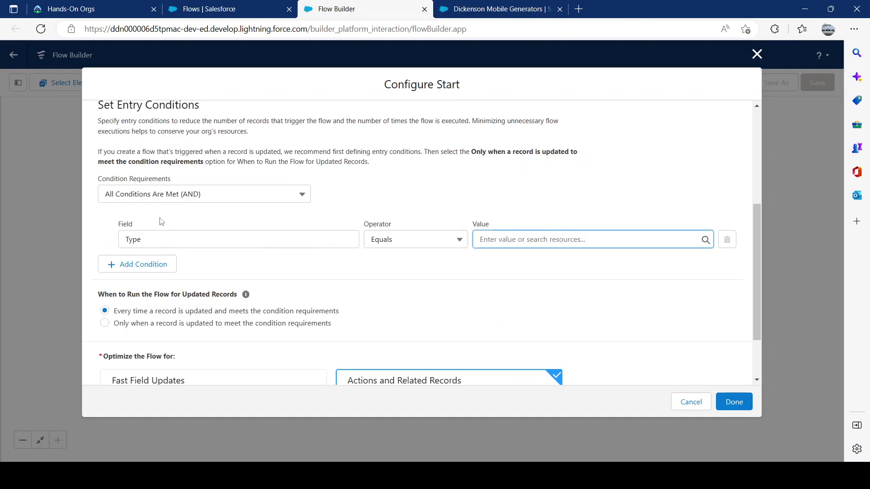
scroll(156, 117, up, 3)
scroll(170, 172, down, 2)
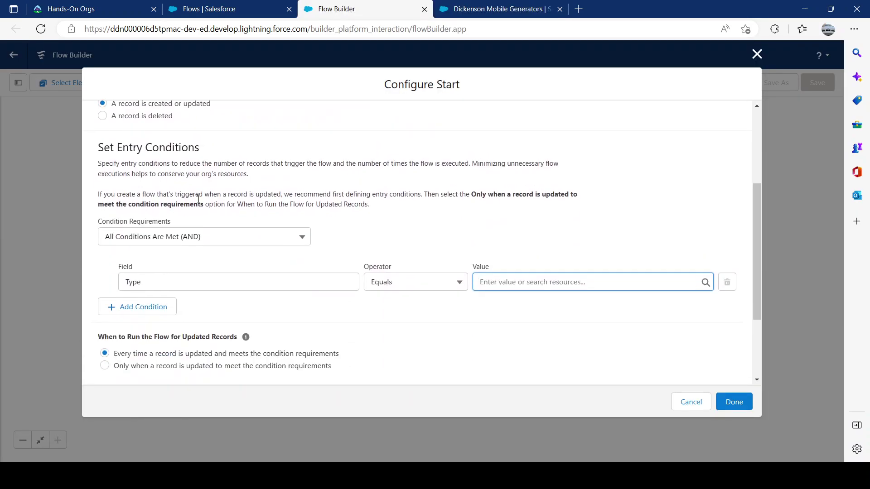
scroll(176, 173, up, 1)
scroll(158, 154, down, 2)
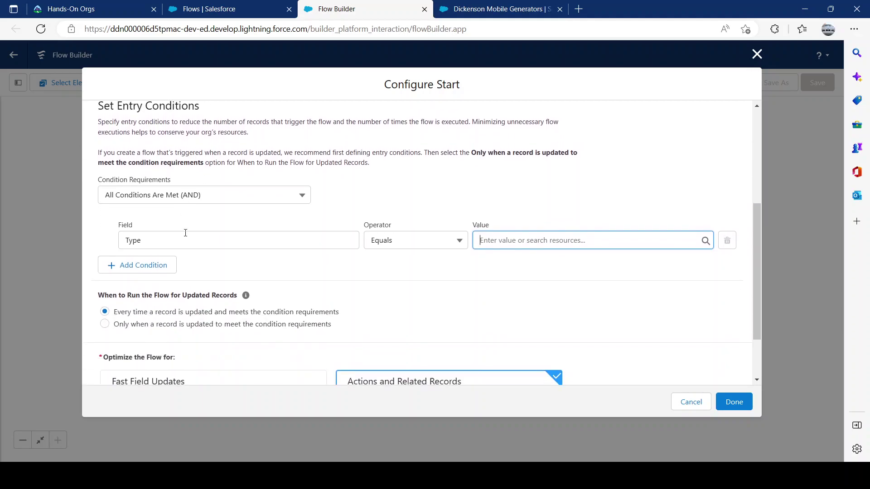
Set the Type condition's operator to Is Changed and its value to $GlobalConstant.True
click(457, 243)
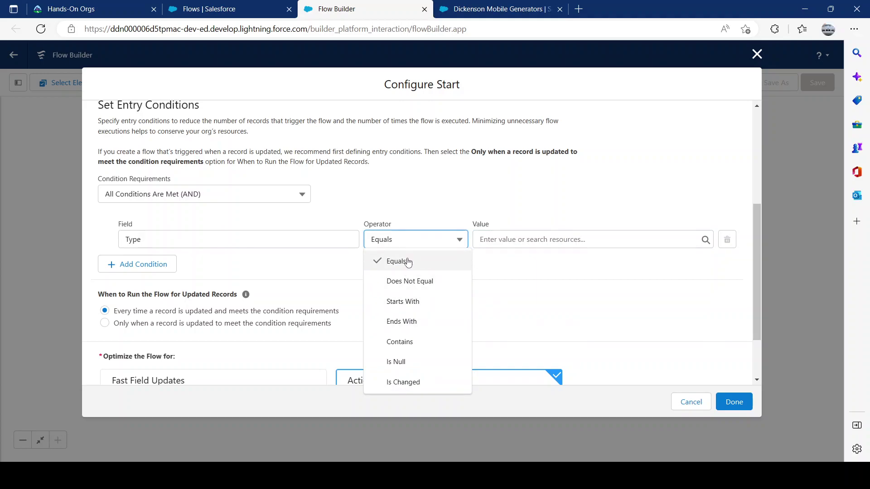
click(418, 385)
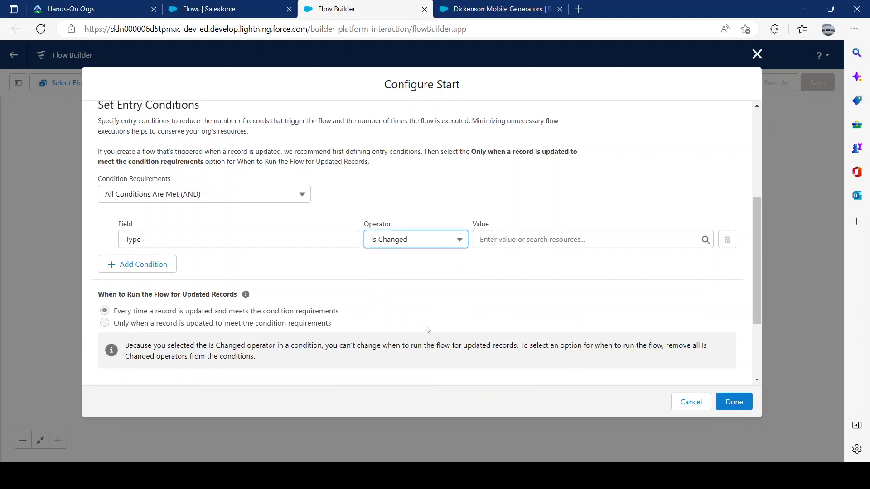
click(498, 9)
click(132, 307)
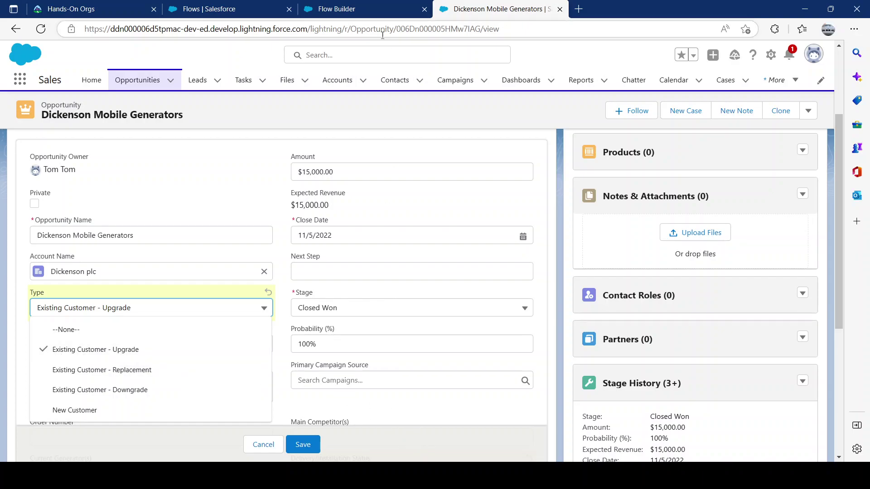
click(358, 9)
click(535, 240)
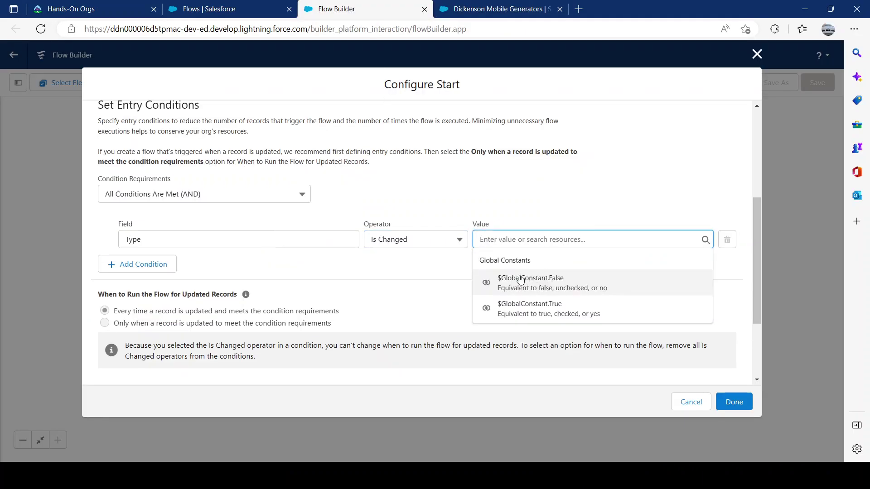
click(571, 307)
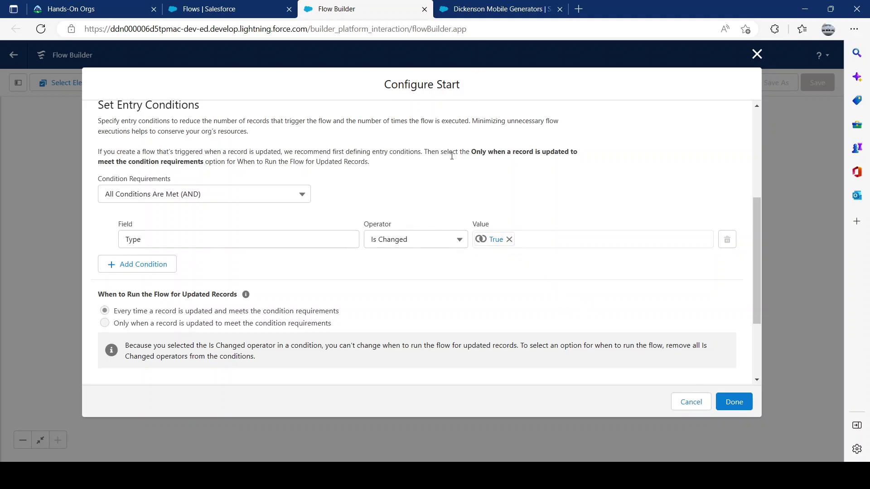
Set the Type condition's operator to Equals and clear its value
click(445, 242)
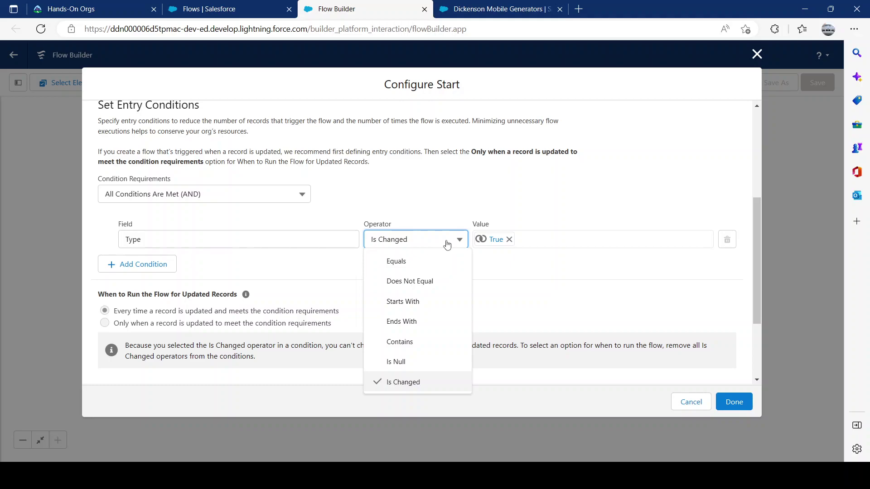
click(413, 265)
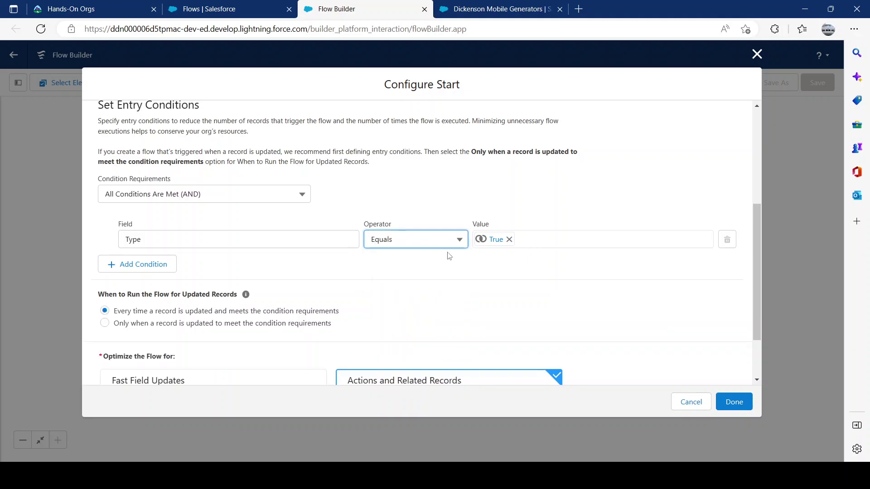
click(509, 239)
Review the Type options on the Dickenson Mobile Generators opportunity, then return to the flow's start configuration
click(484, 9)
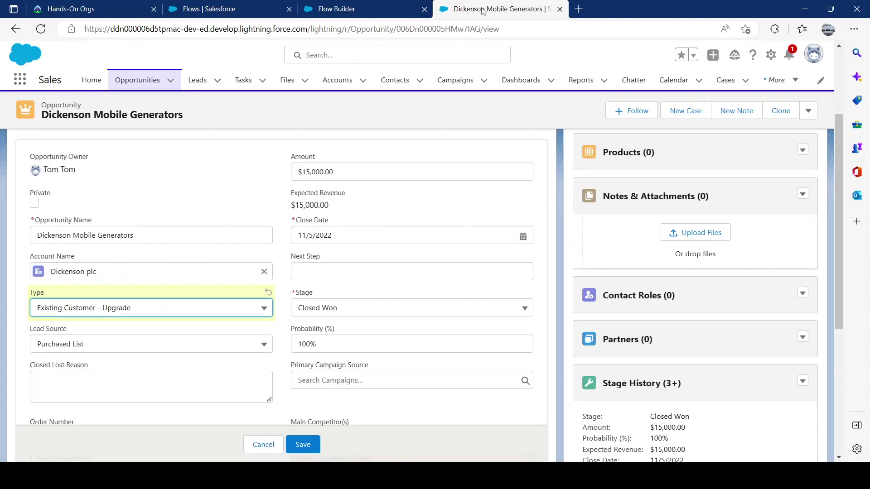
click(136, 312)
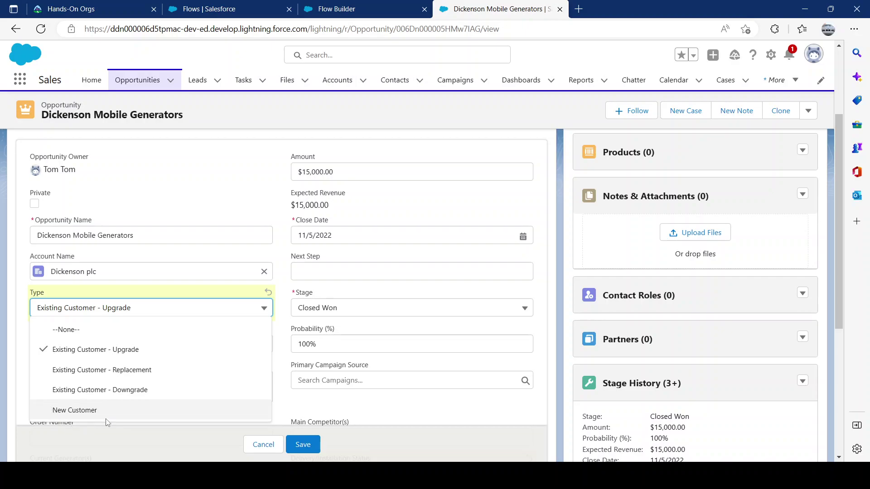
click(358, 9)
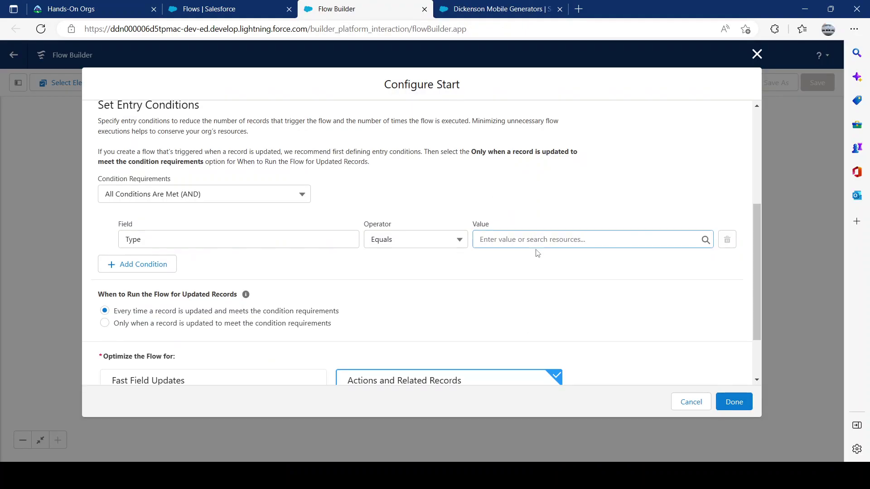
Set the value of the Type entry condition to New Customer
click(537, 243)
click(539, 356)
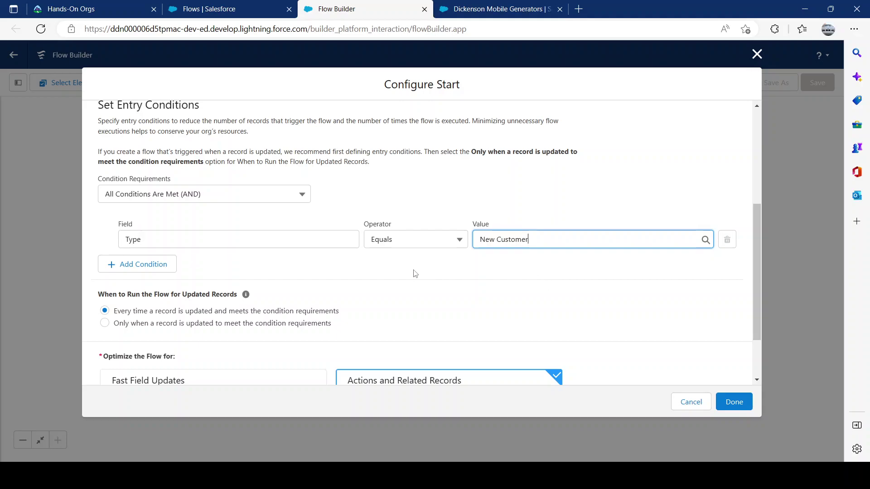
Examine the update-run and optimization options in the start configuration against the fields of the Dickenson Mobile Generators opportunity
scroll(417, 274, down, 1)
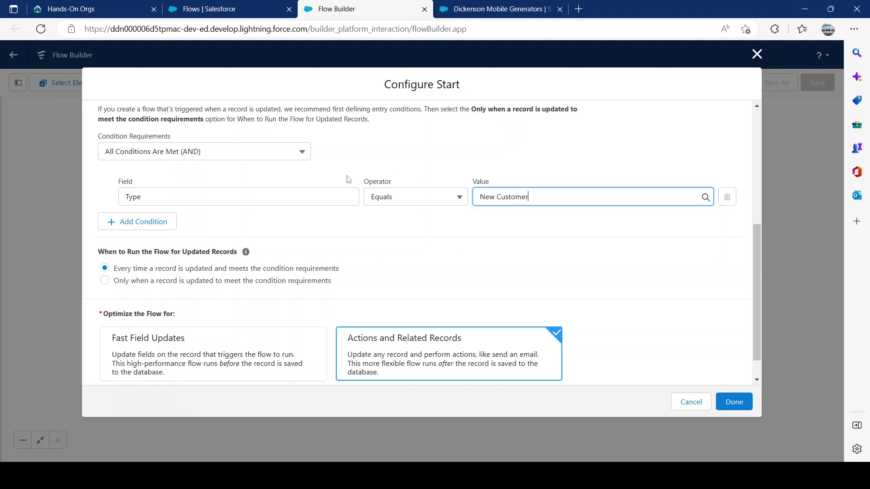
scroll(615, 163, down, 1)
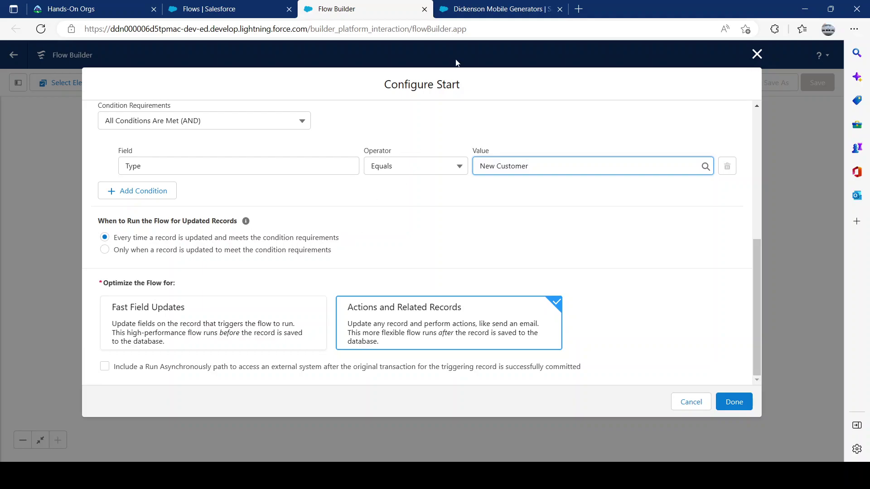
click(484, 14)
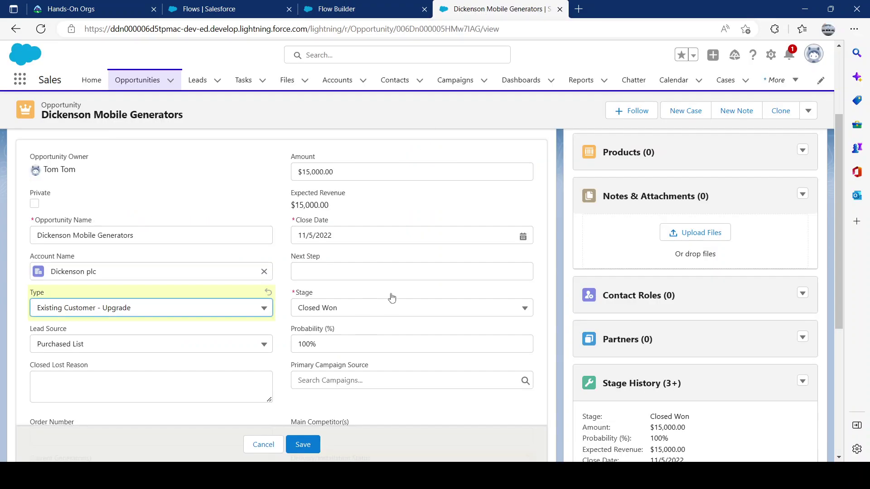
click(358, 13)
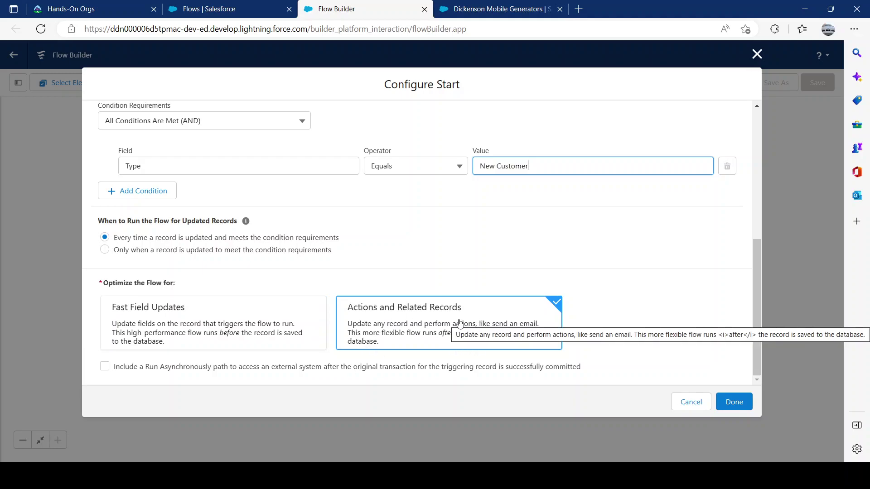
click(498, 8)
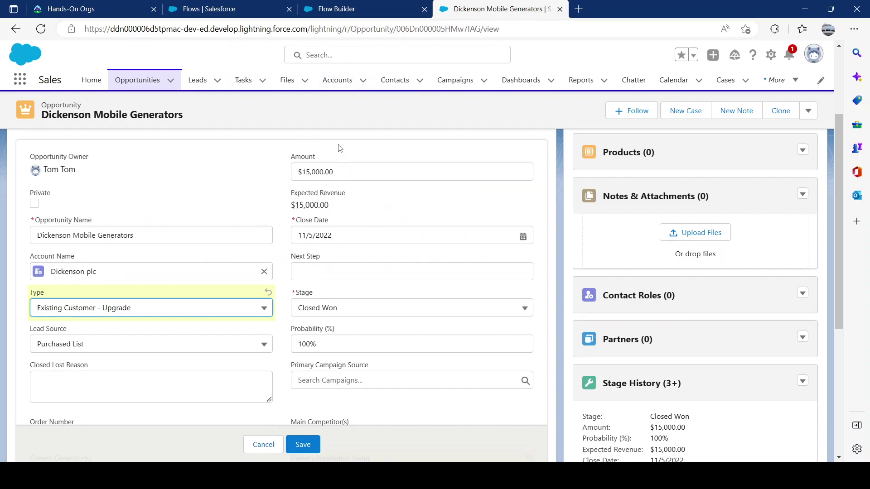
click(343, 15)
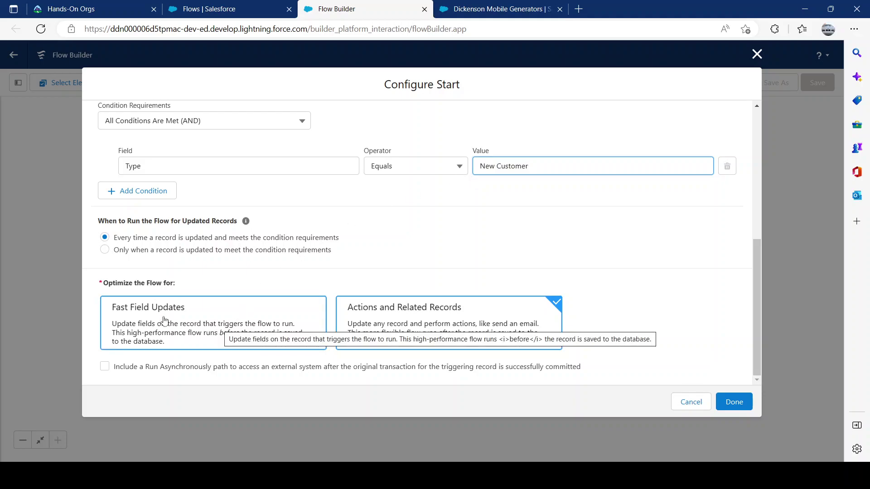
click(480, 9)
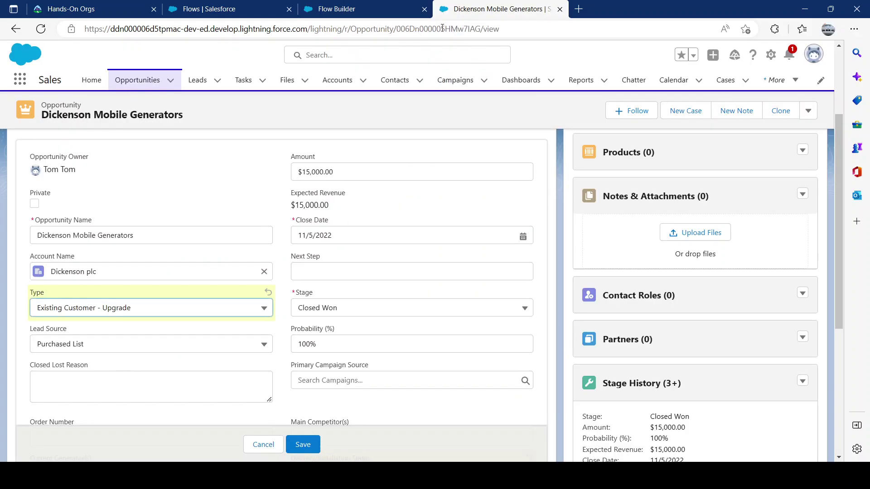
click(355, 9)
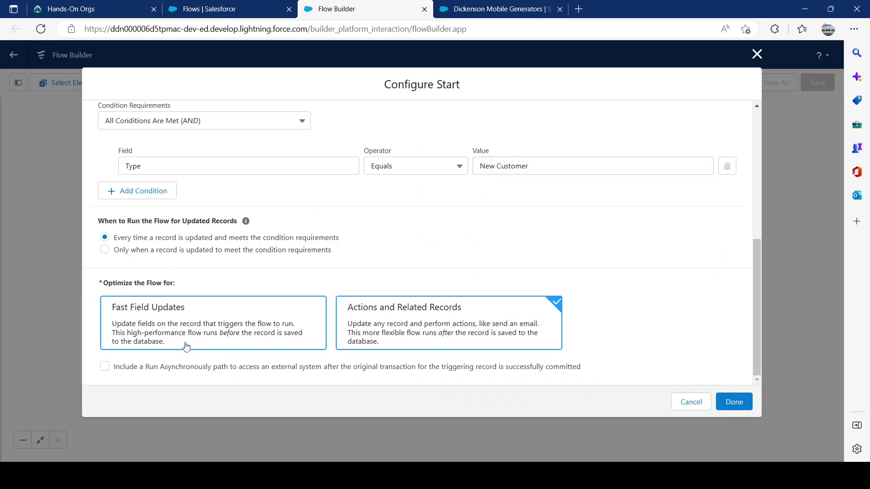
Optimize the flow for Fast Field Updates and complete the start configuration
click(138, 324)
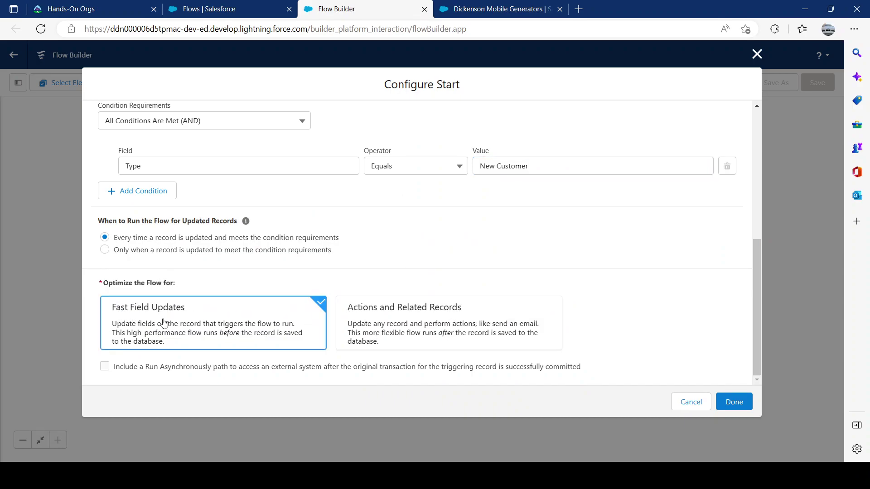
click(451, 12)
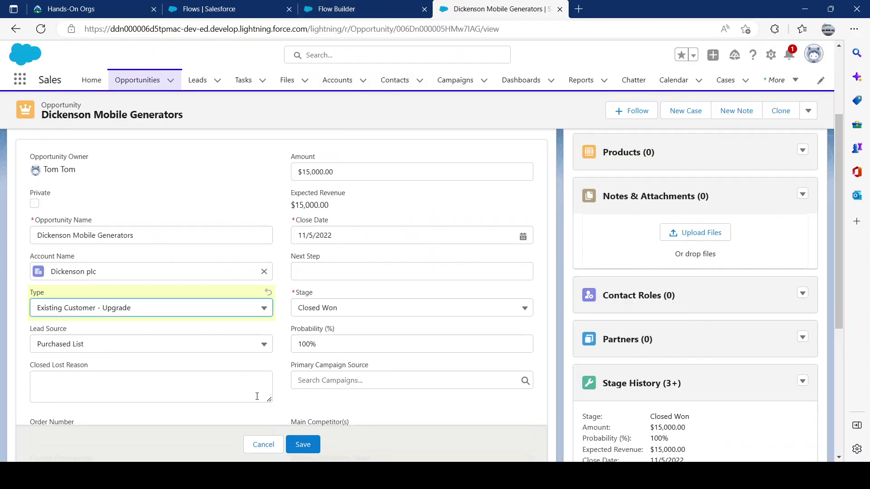
click(357, 9)
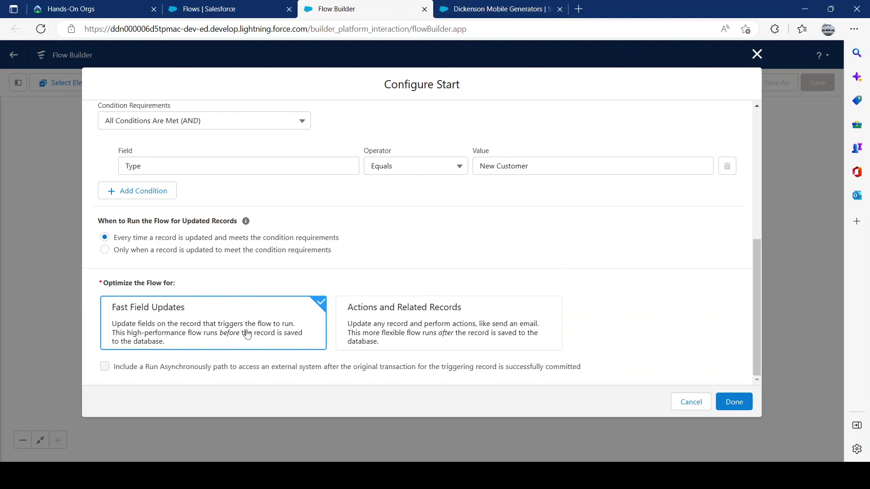
click(735, 404)
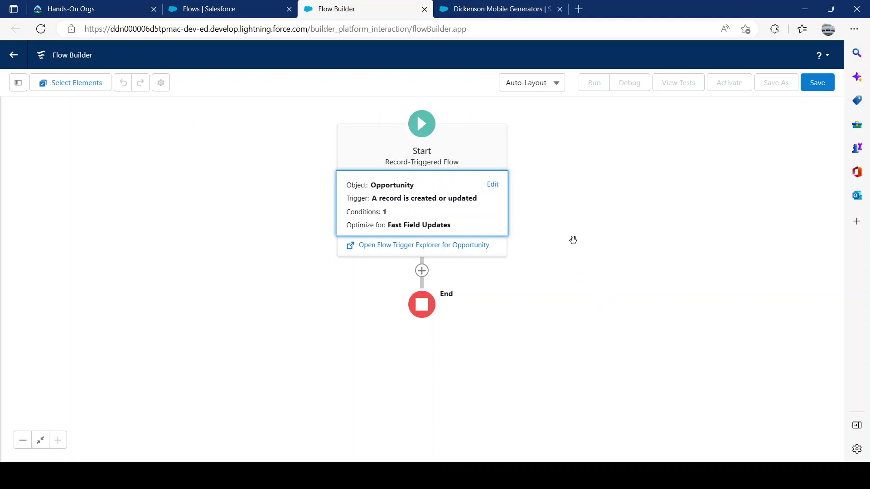
Switch the flow canvas from Auto-Layout to Free-Form
click(552, 90)
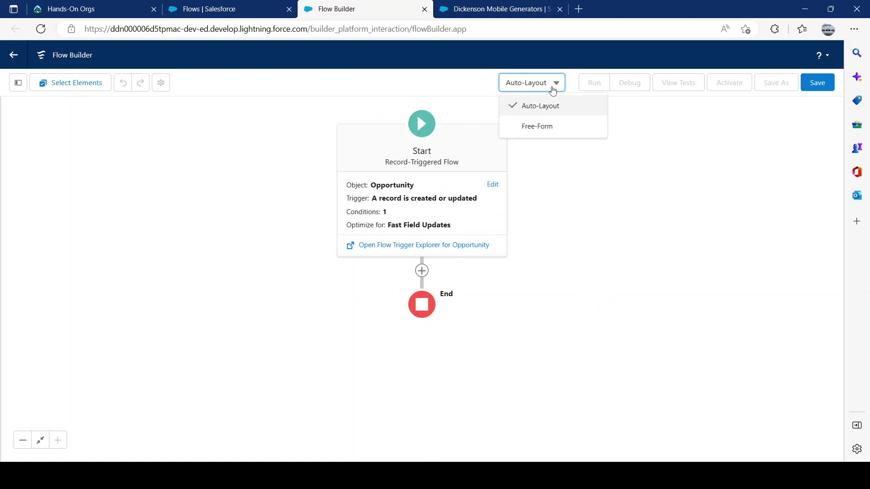
click(540, 127)
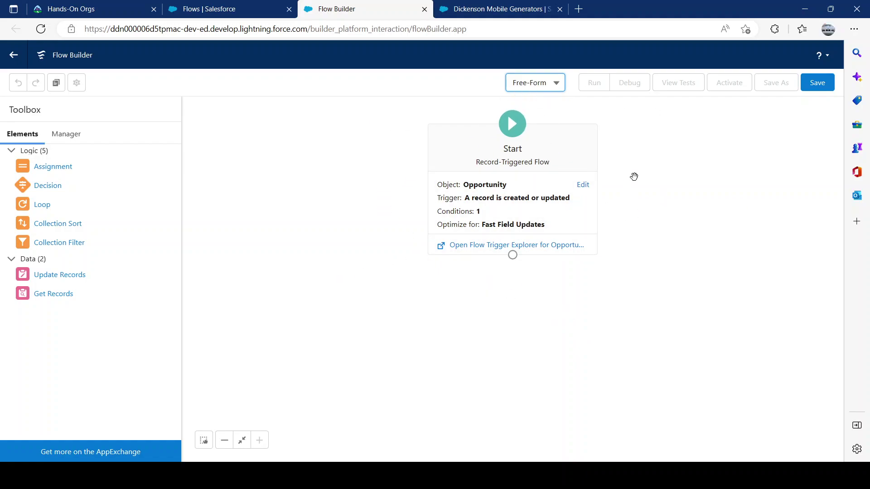
Save the flow with the label and API name UpdateOppField, then dismiss the issues notice
click(817, 83)
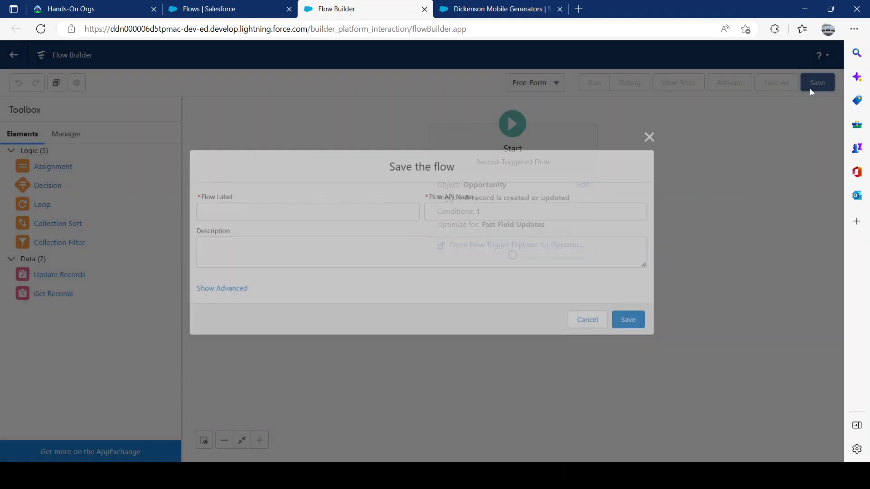
click(318, 210)
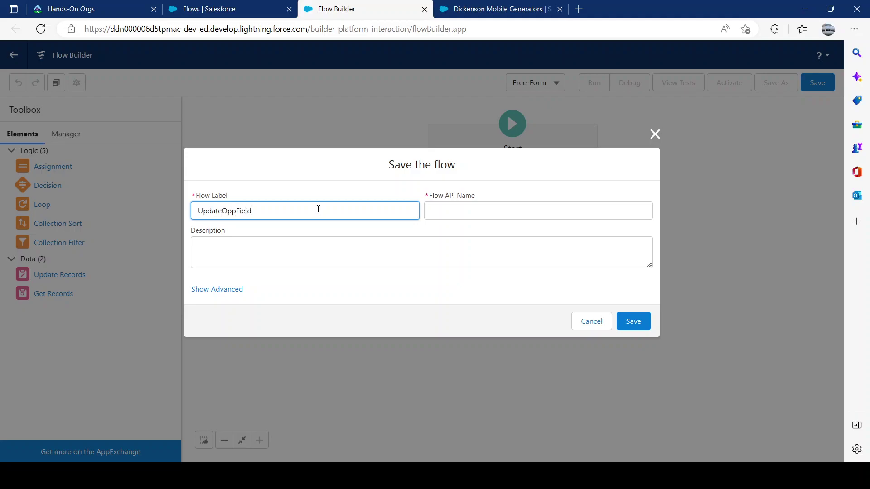
click(328, 239)
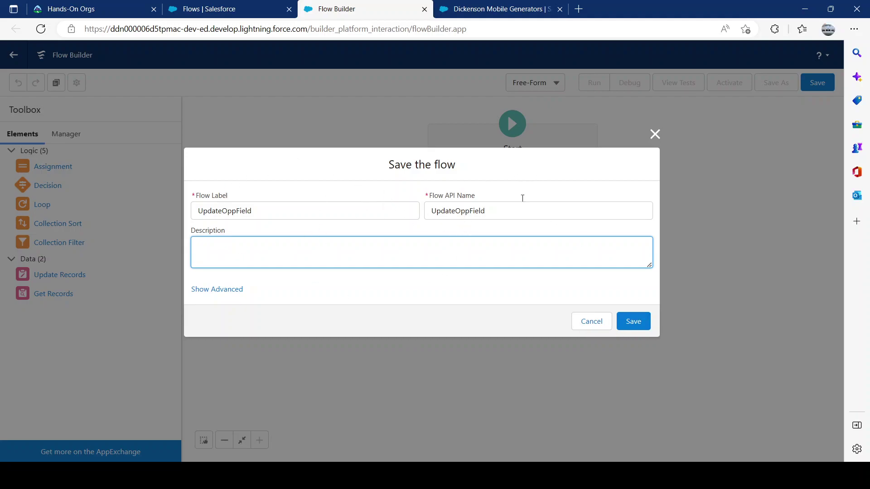
click(632, 319)
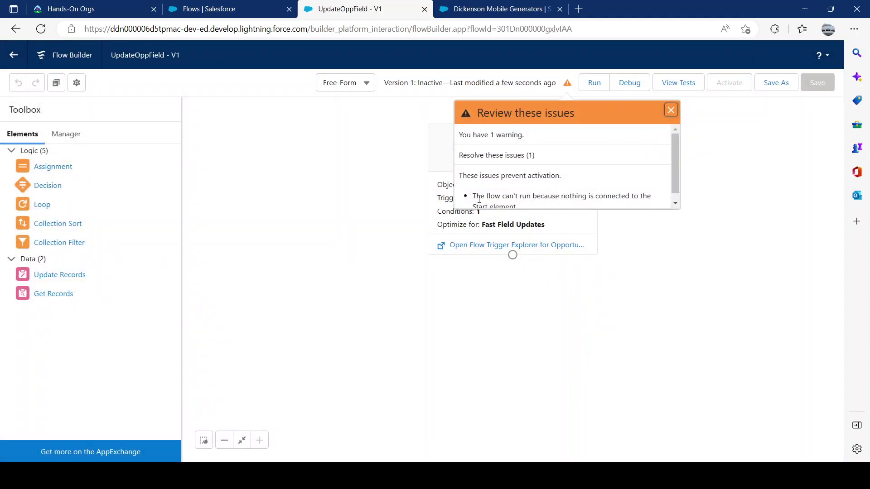
click(669, 111)
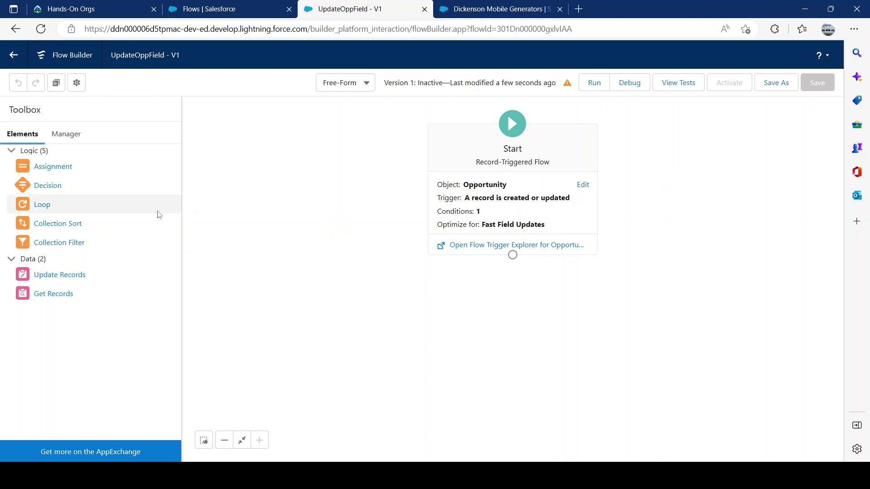
Review the Dickenson Mobile Generators opportunity as the example of a triggering record, then return to the flow
click(502, 9)
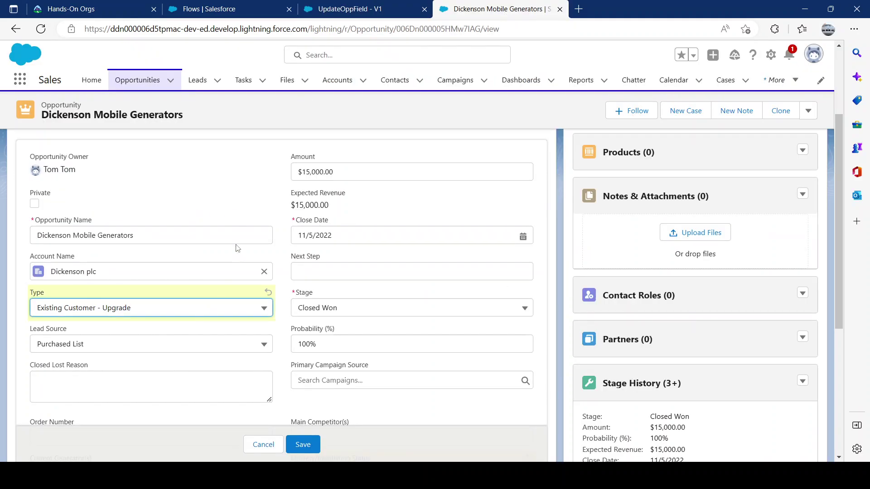
click(375, 14)
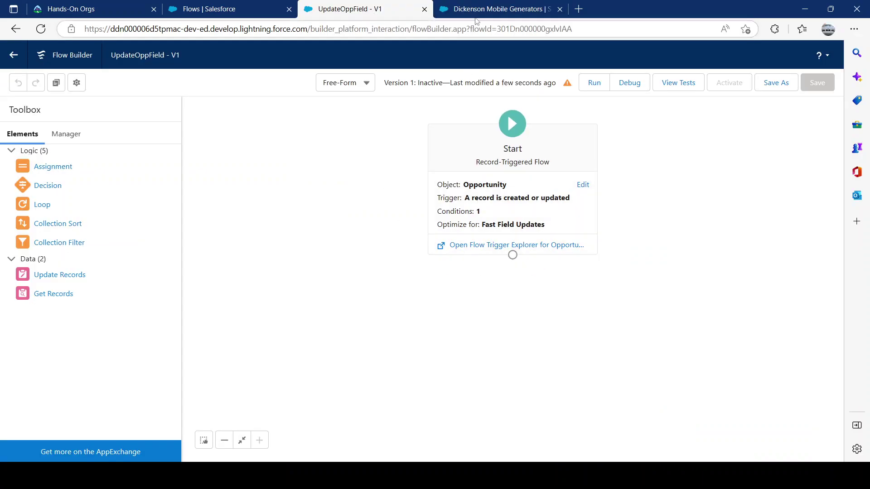
click(498, 9)
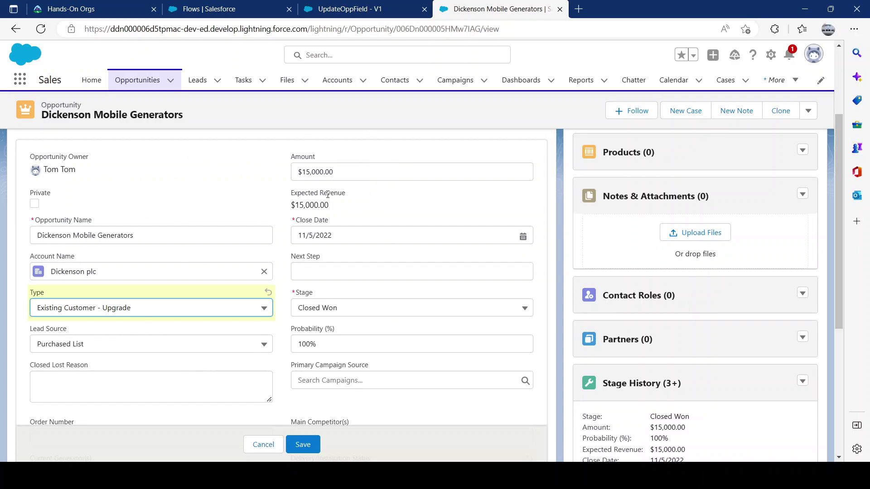
drag(44, 115, 163, 119)
click(198, 174)
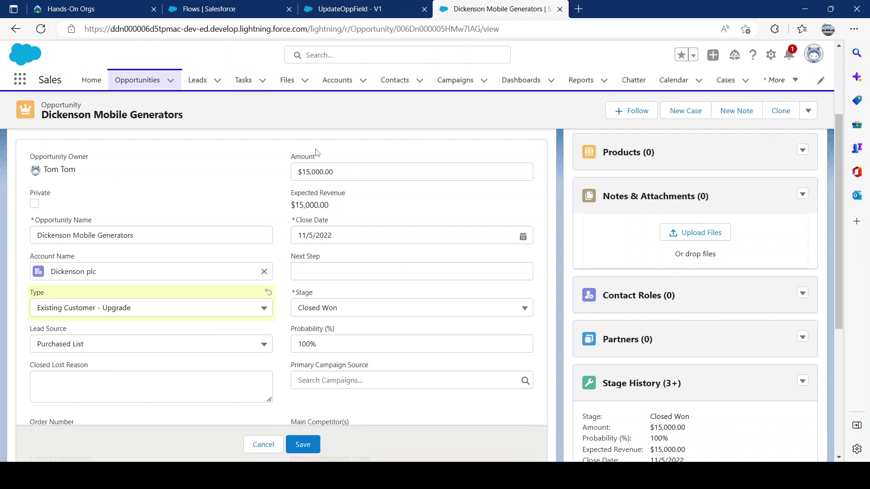
click(354, 12)
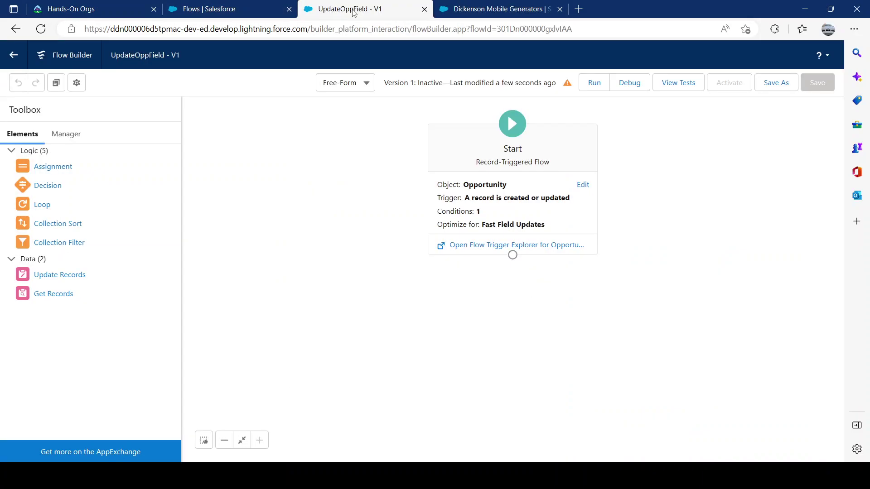
Add a Get Records element below Start with the label and API name GetRecordsONOpp
drag(64, 295, 460, 290)
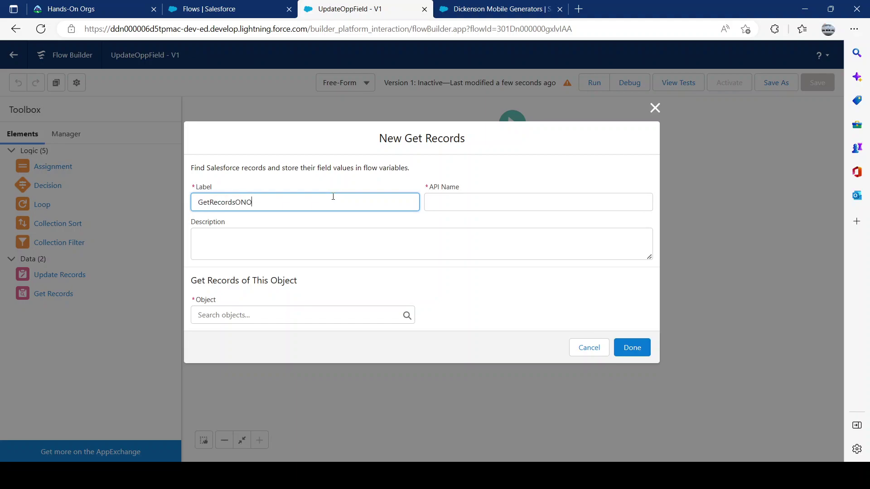
click(332, 231)
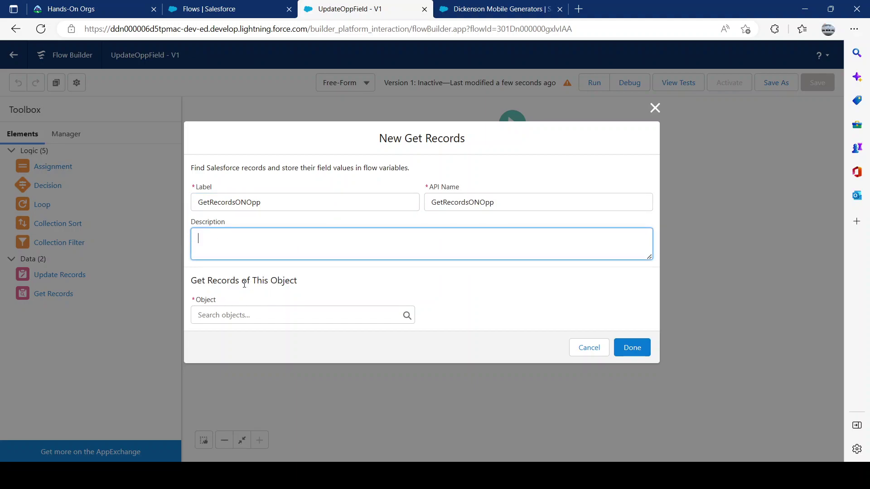
Set the object of the new Get Records element to Opportunity
drag(229, 282, 296, 281)
click(497, 10)
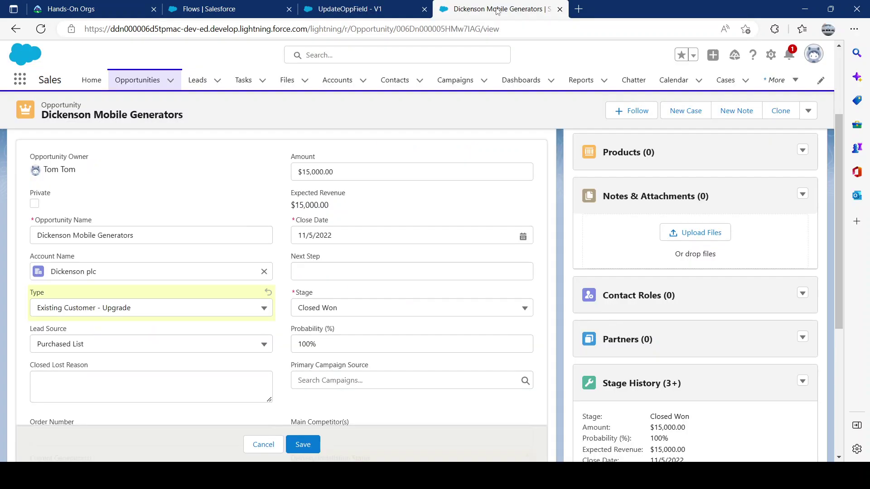
click(369, 10)
click(264, 322)
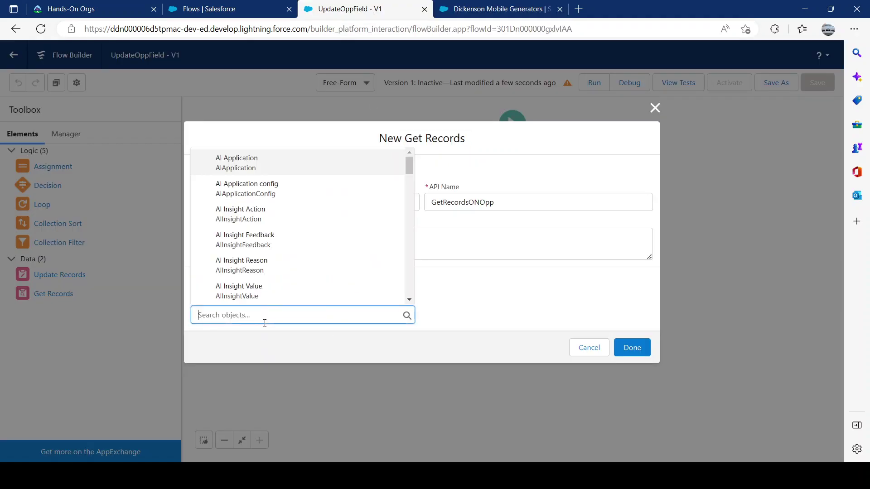
text(oppo)
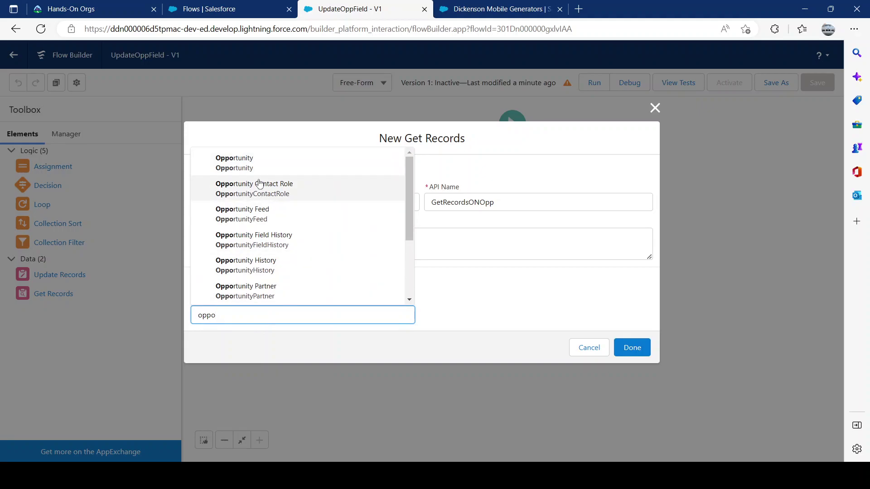
click(256, 168)
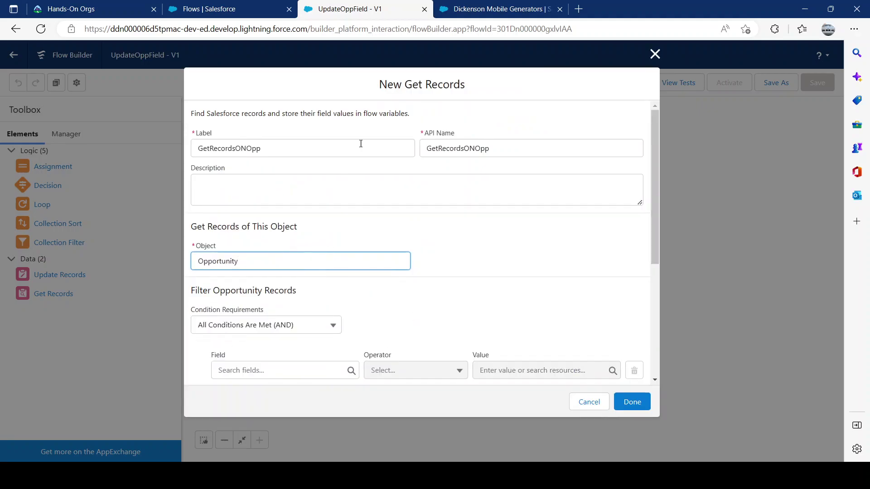
Change the object of the GetRecordsONOpp element to Case
click(504, 11)
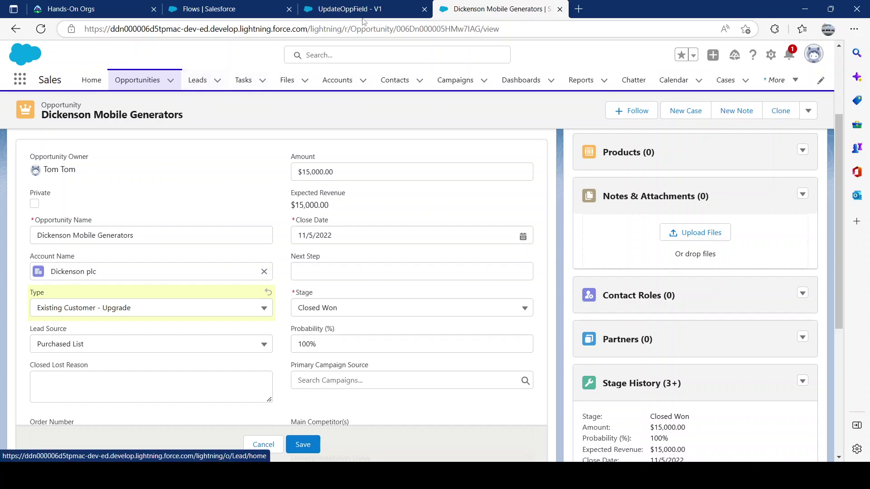
key(ctrl+shift+Tab)
click(195, 260)
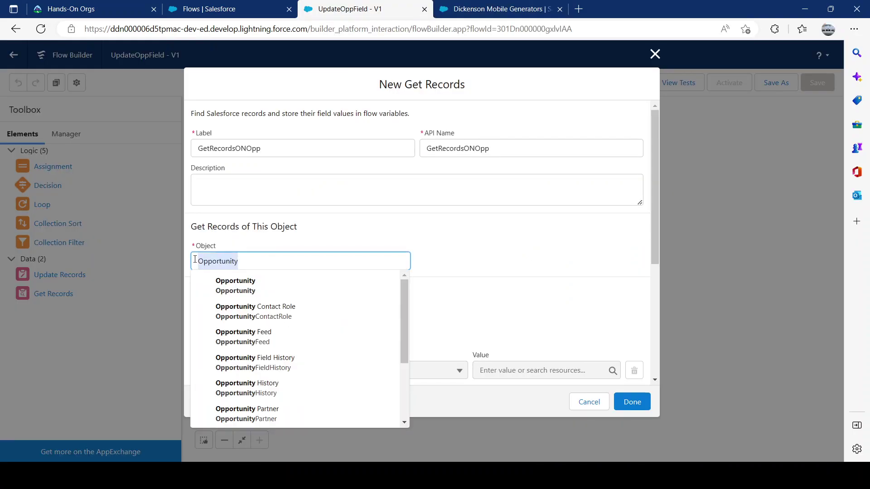
text(Case)
click(223, 391)
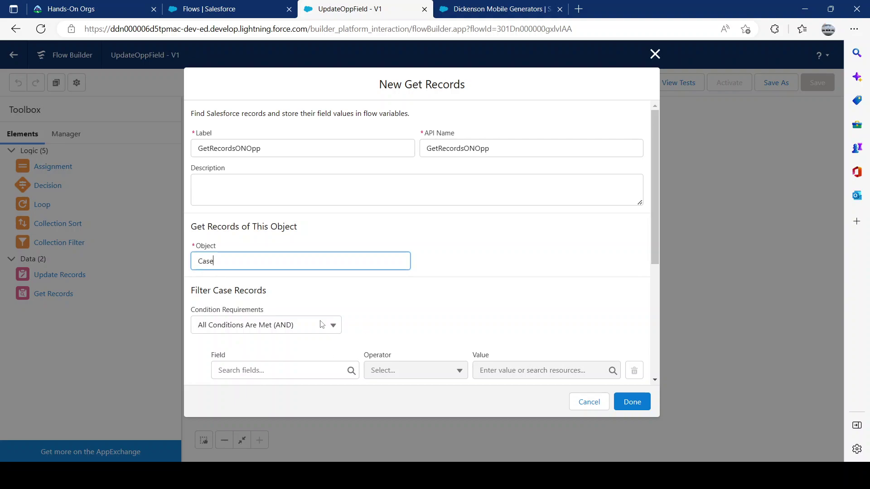
Browse the Case fields available for the filter condition of the GetRecordsONOpp element
click(272, 370)
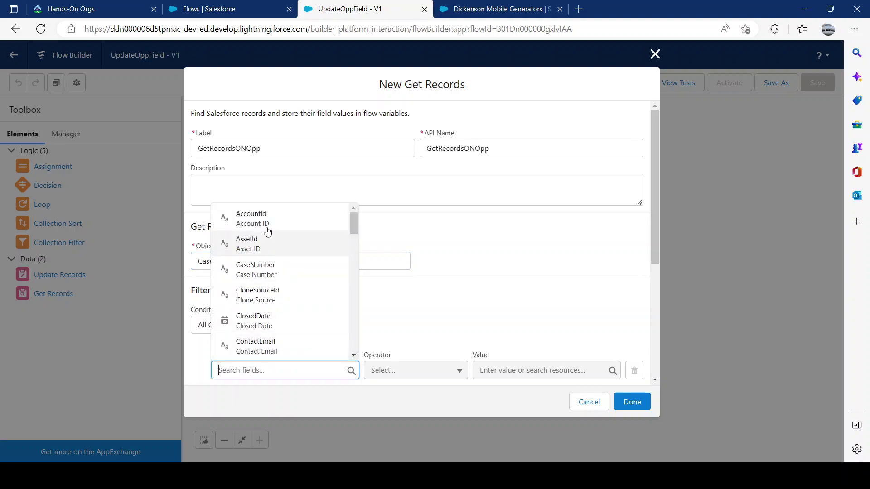
scroll(270, 272, down, 5)
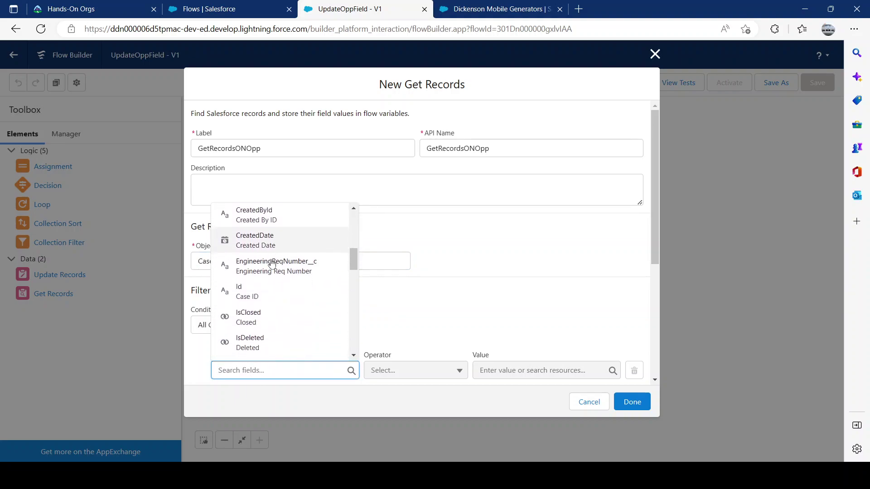
scroll(272, 254, down, 6)
click(401, 299)
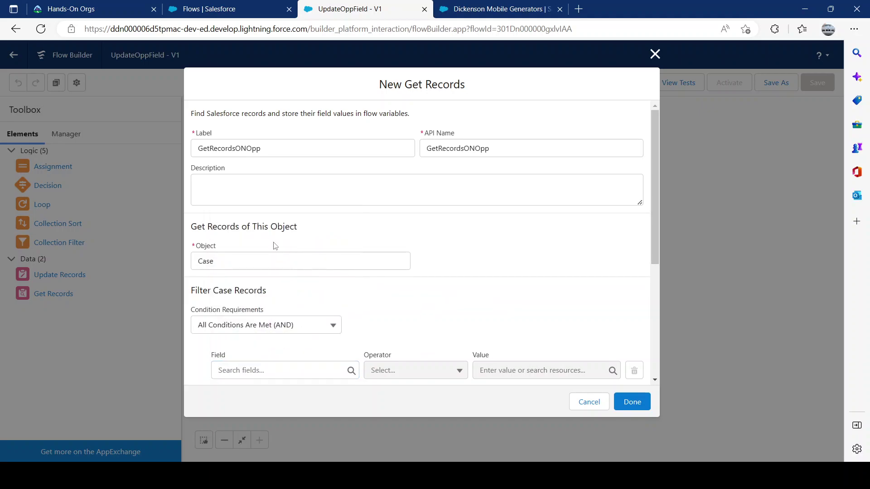
Change the object of the Get Records element to Lead and browse its filter fields
click(199, 261)
text(Lead)
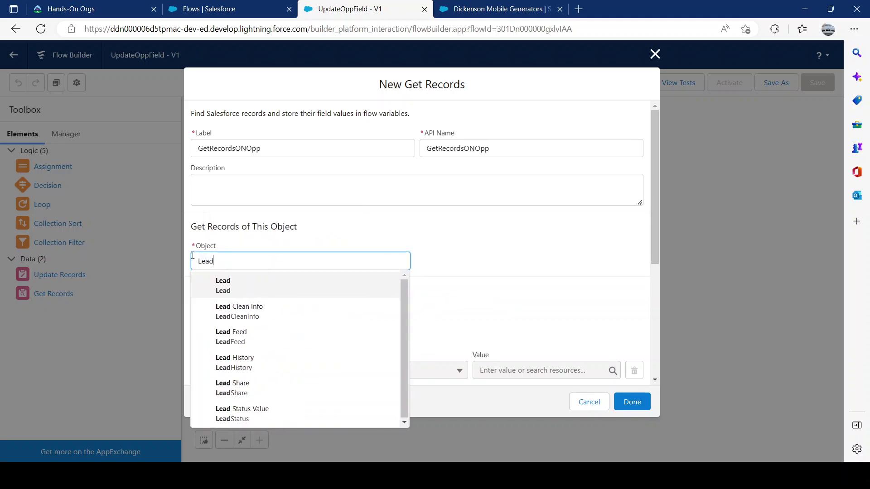
click(243, 286)
click(249, 370)
scroll(294, 281, down, 6)
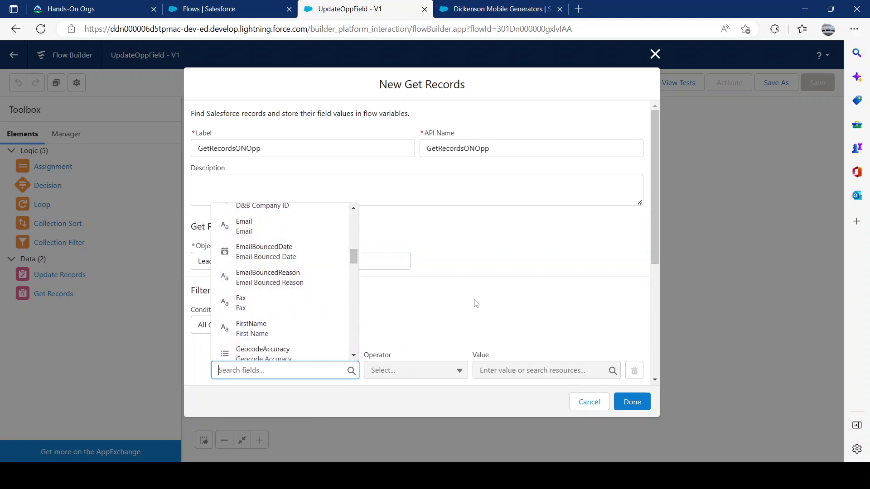
Set the object of the GetRecordsONOpp element back to Opportunity
click(206, 261)
text(Opp)
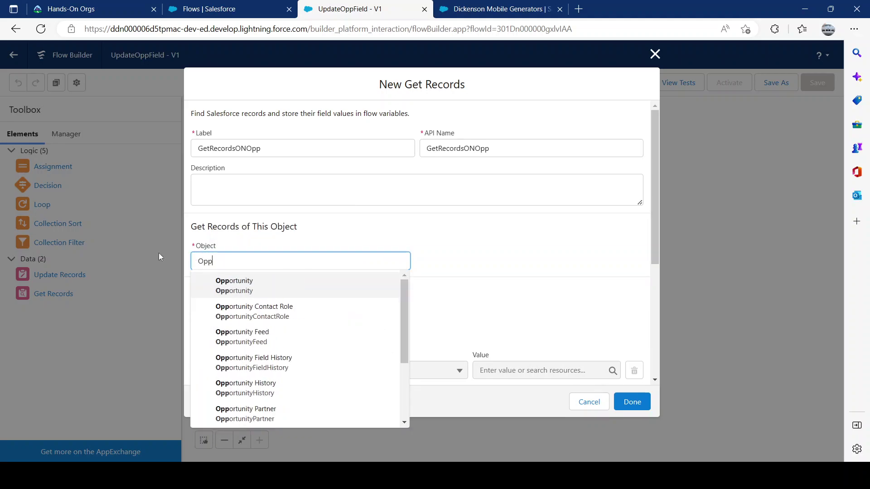
click(248, 289)
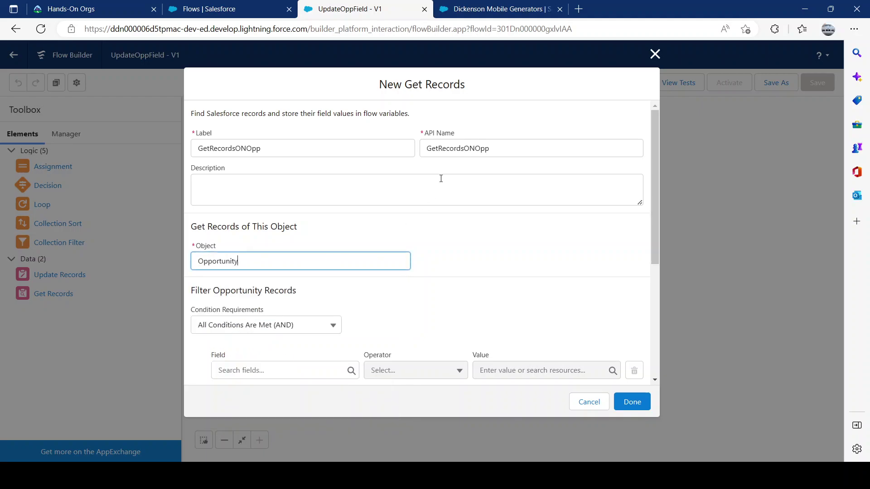
Examine the condition requirement options and the Type choices on the Dickenson Mobile Generators opportunity, ending back in the flow
click(499, 10)
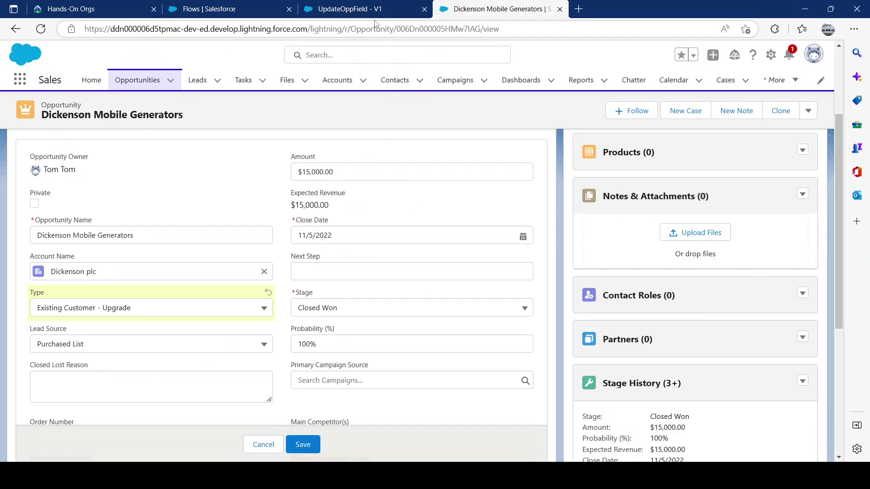
click(357, 10)
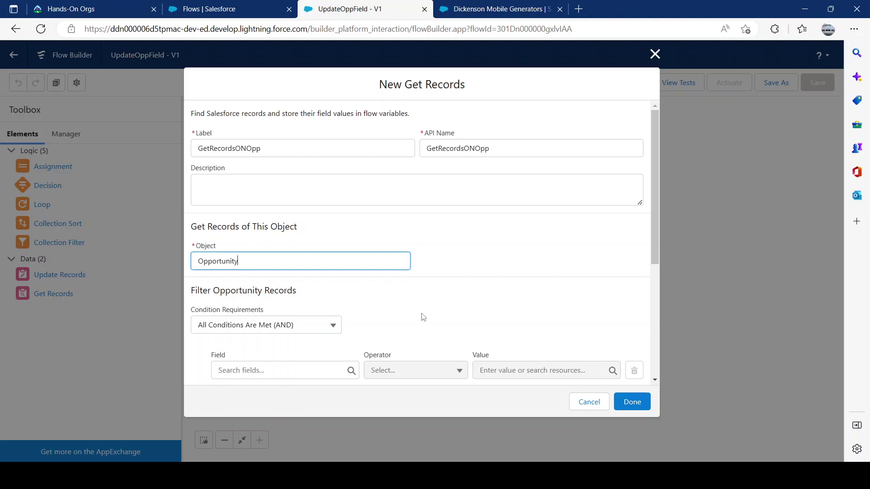
scroll(336, 316, down, 2)
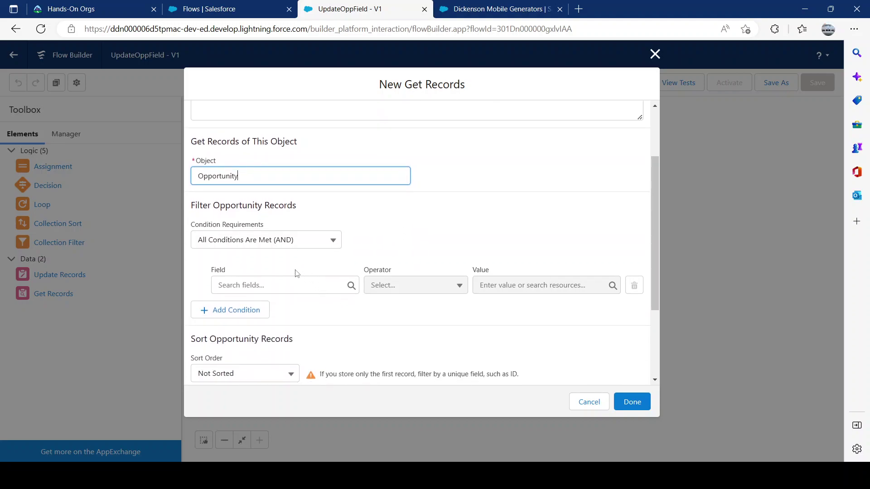
click(236, 240)
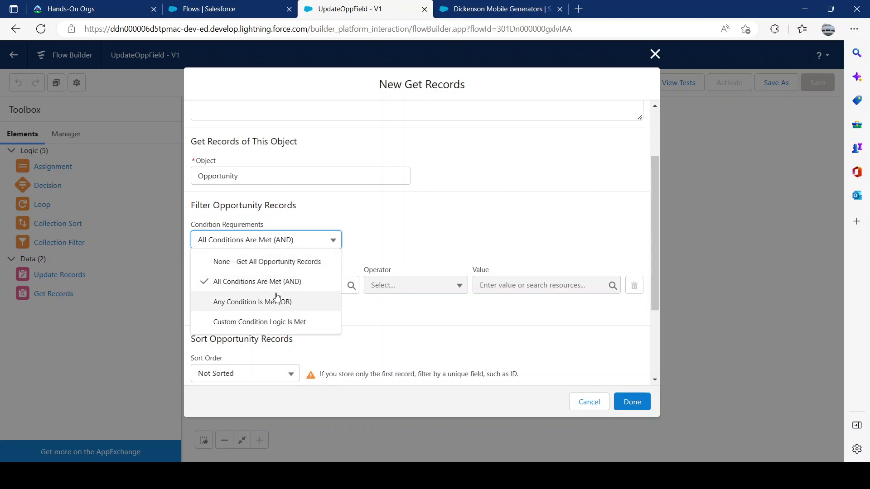
click(397, 221)
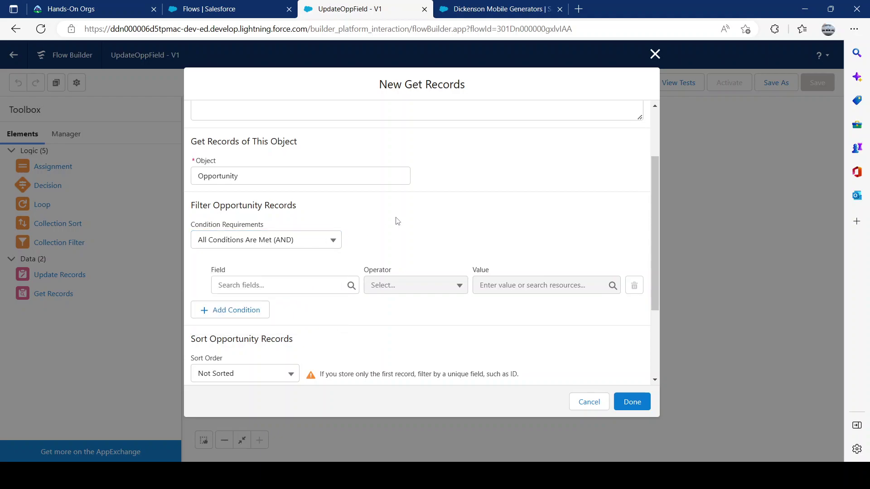
click(498, 8)
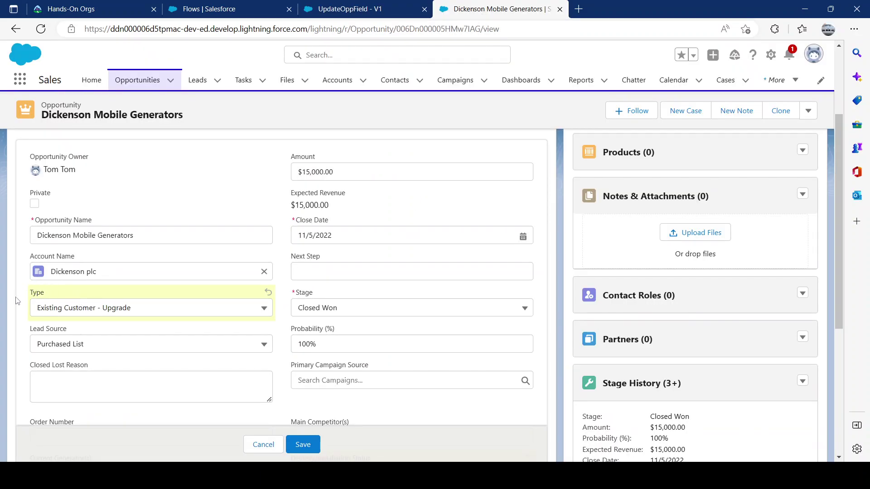
click(48, 307)
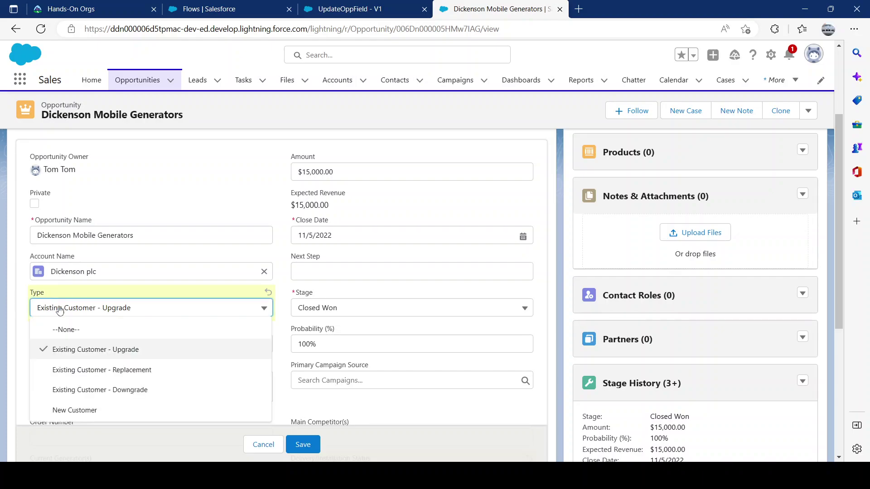
click(351, 9)
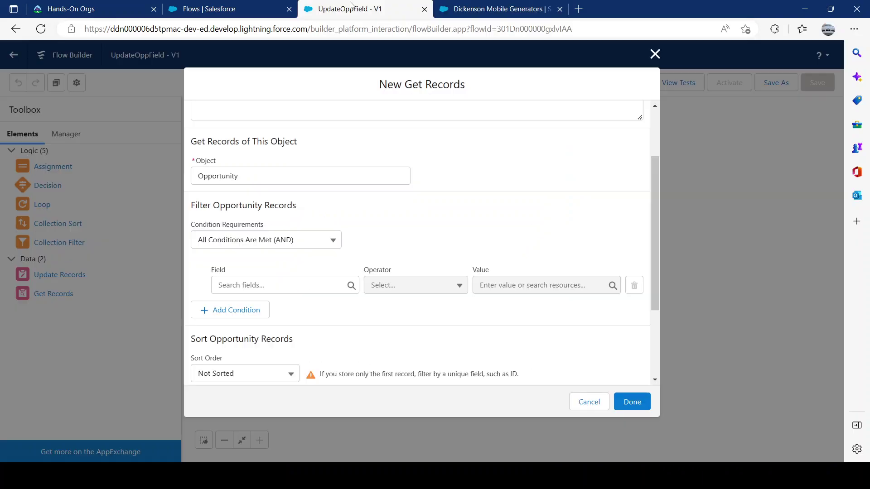
Choose AccountId as the filter condition's field and compare it with the account on the Dickenson Mobile Generators opportunity
click(281, 285)
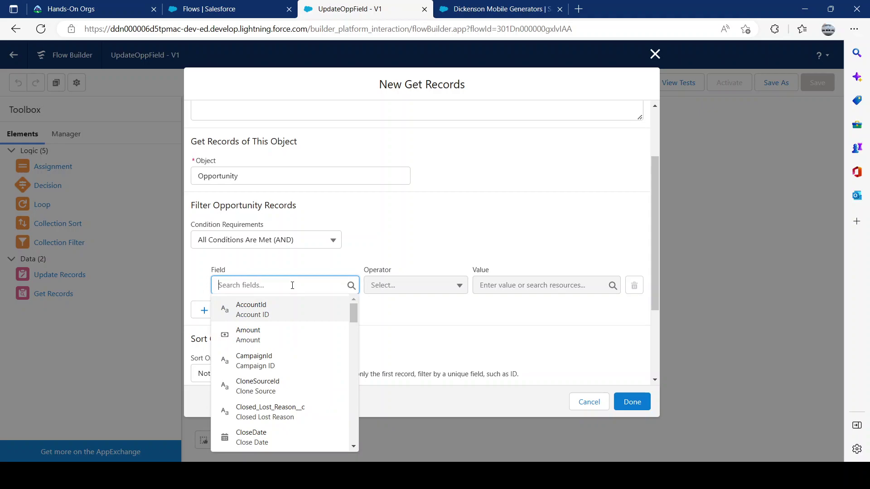
text(a)
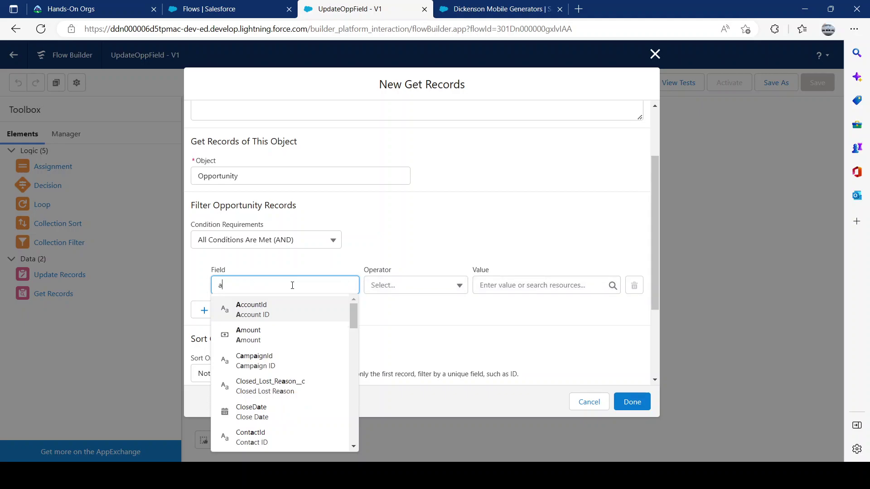
text(ccoun)
click(264, 308)
click(502, 11)
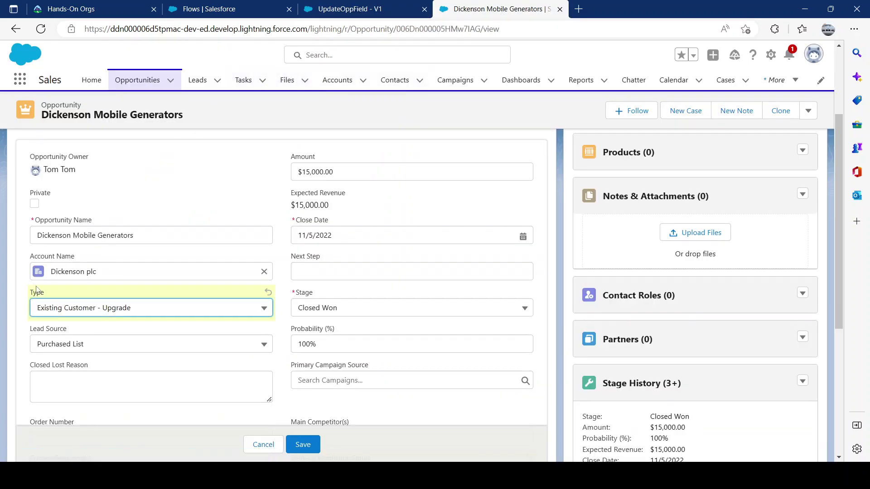
click(383, 13)
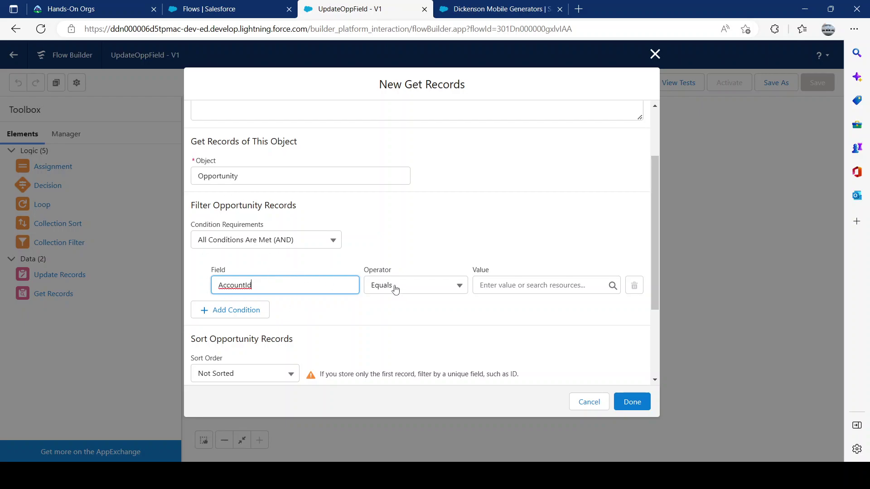
Set the value of the AccountId Equals condition to $Record > Account ID > Account ID
click(525, 289)
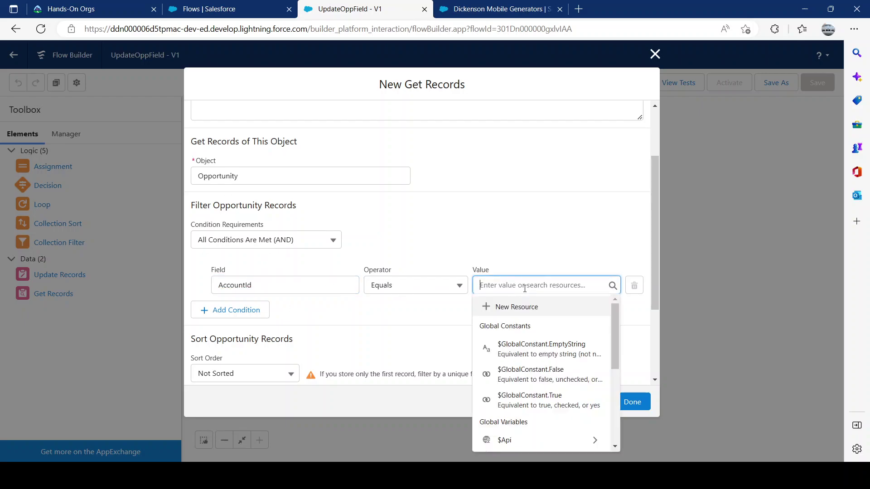
scroll(551, 383, down, 3)
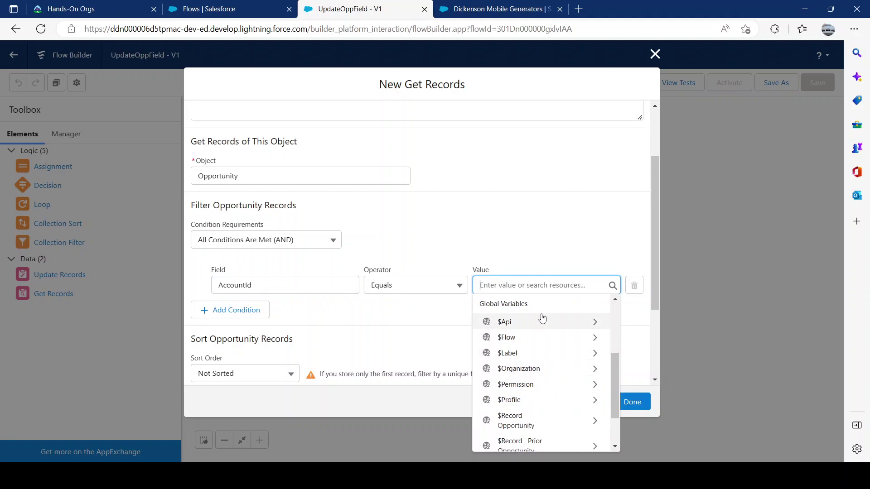
scroll(532, 323, up, 1)
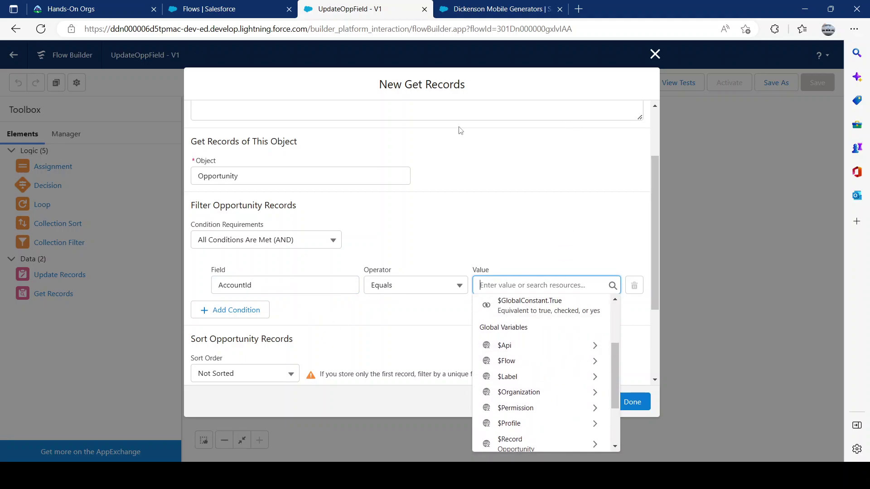
text(reco)
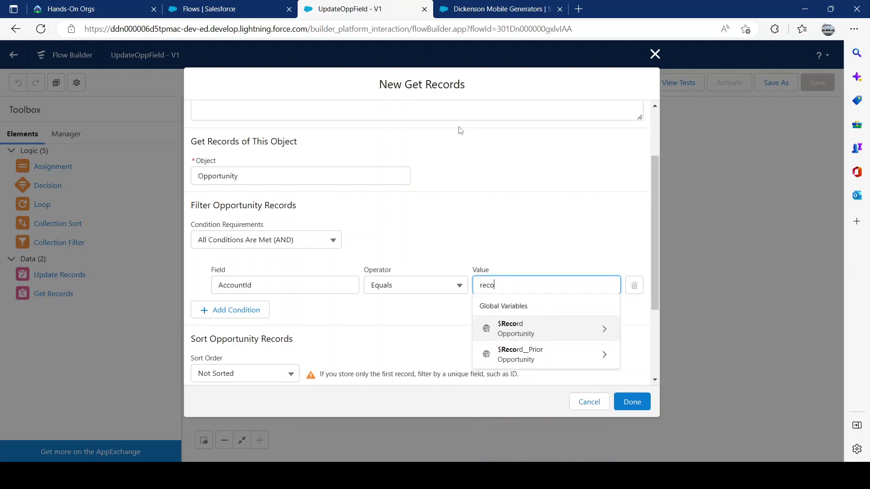
click(536, 334)
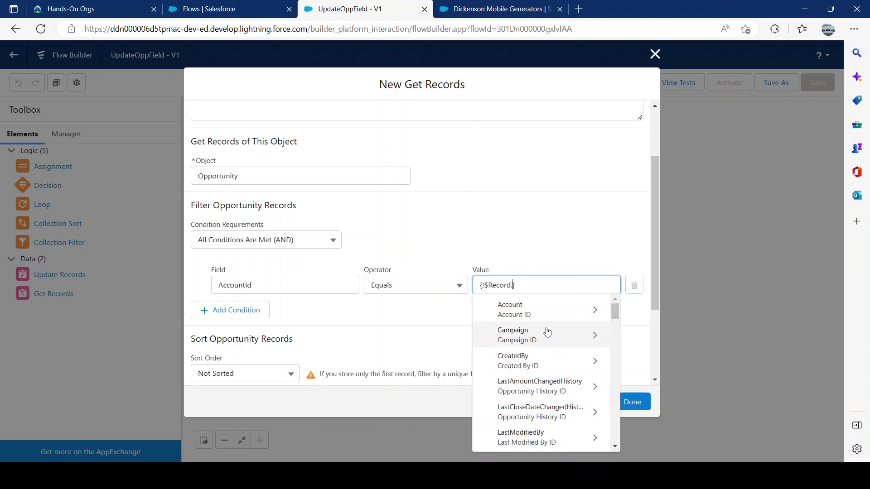
click(516, 312)
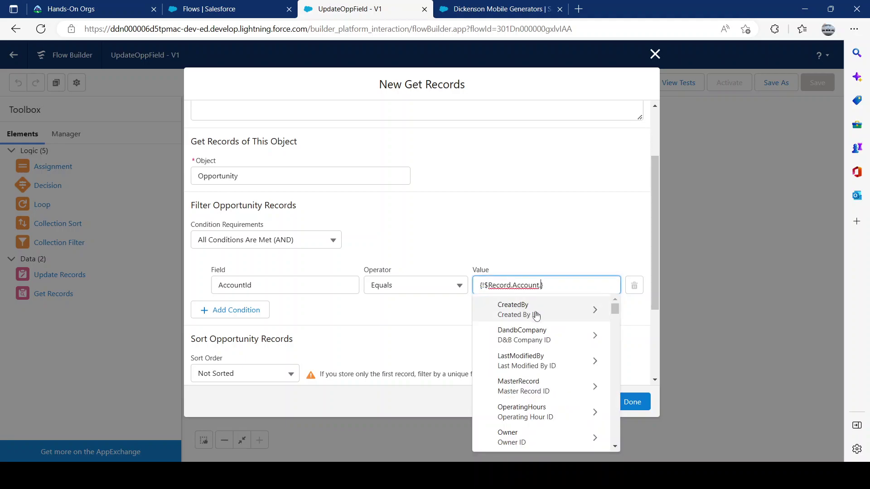
scroll(571, 365, down, 2)
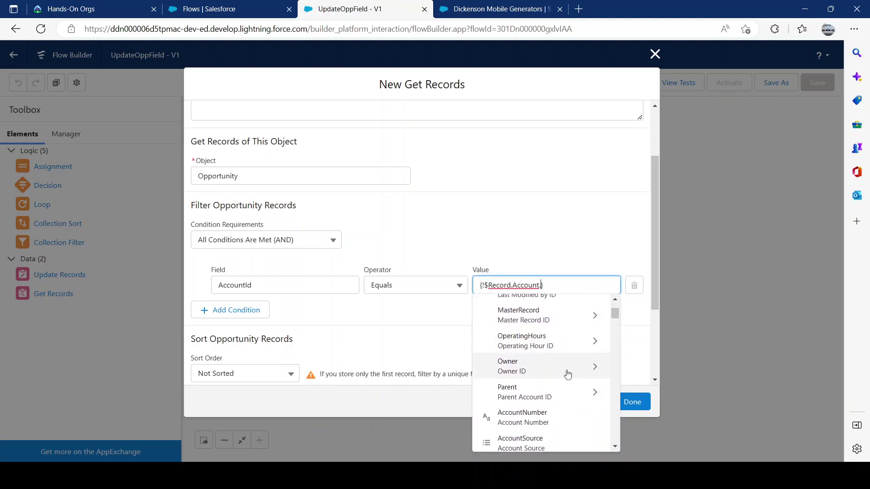
text(id)
scroll(557, 383, down, 1)
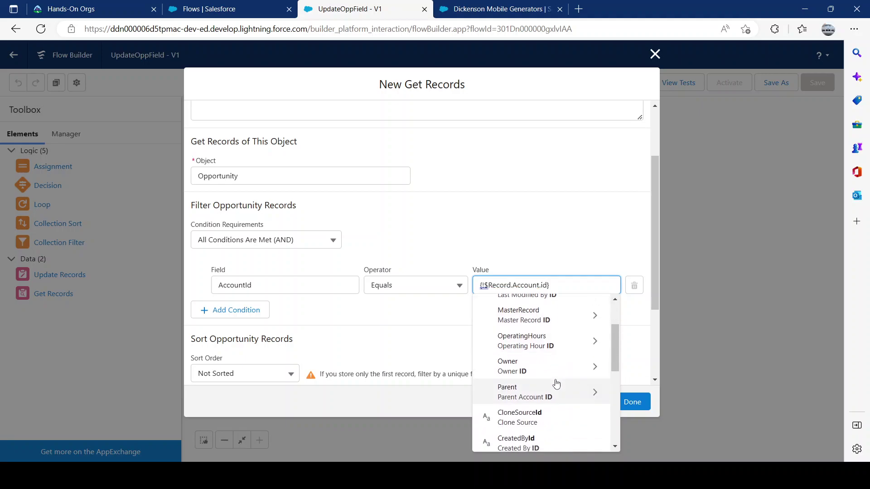
scroll(561, 387, up, 2)
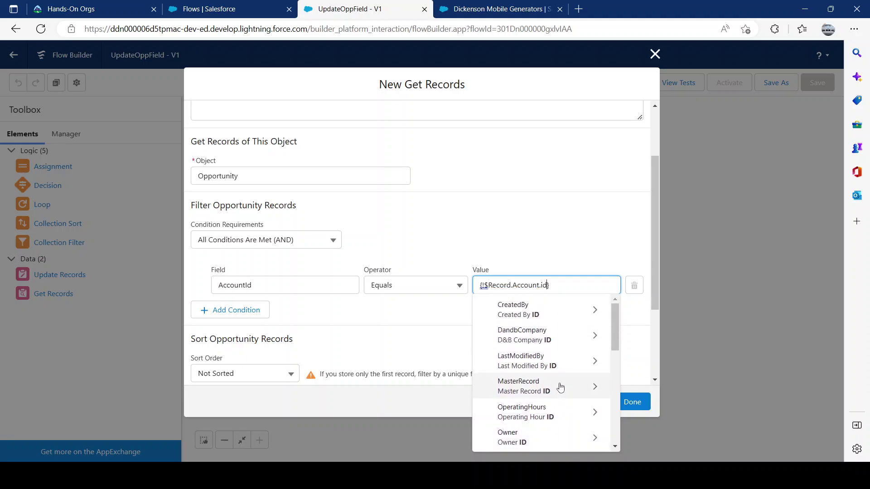
scroll(560, 387, down, 3)
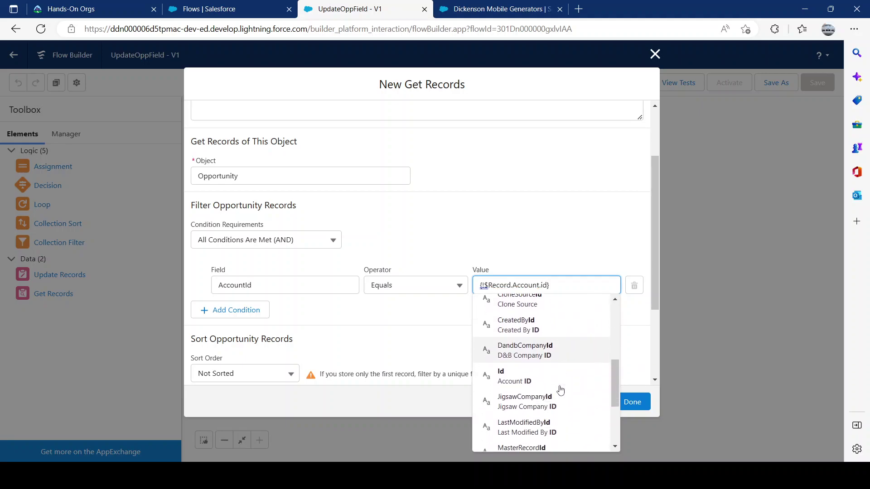
click(521, 379)
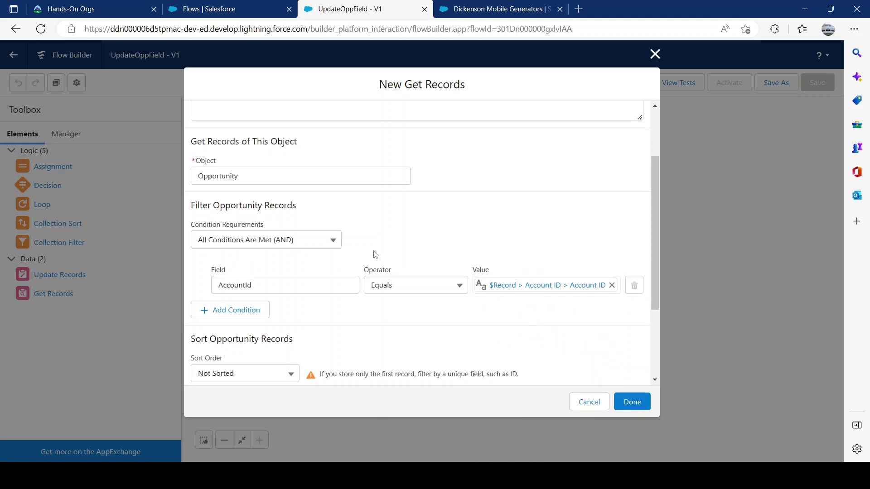
Discard the unsaved edits on the Dickenson Mobile Generators opportunity and return to the sorting and storage settings of the Get Records element
click(489, 9)
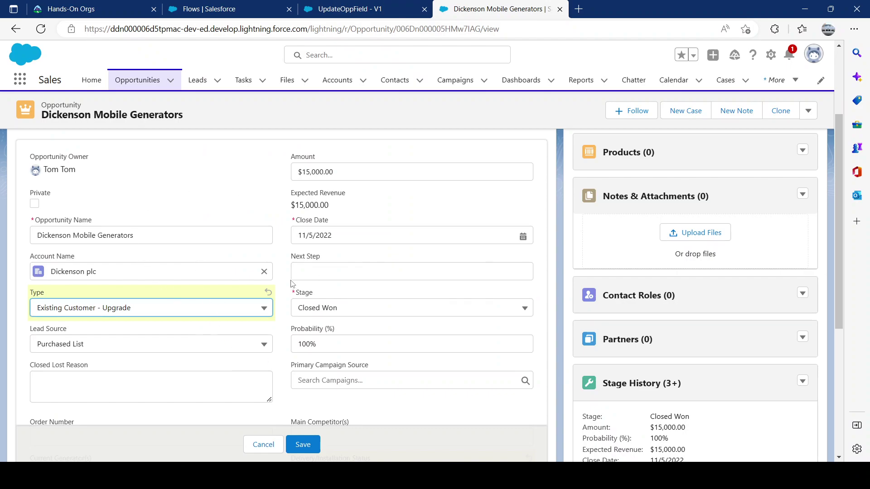
scroll(227, 272, down, 3)
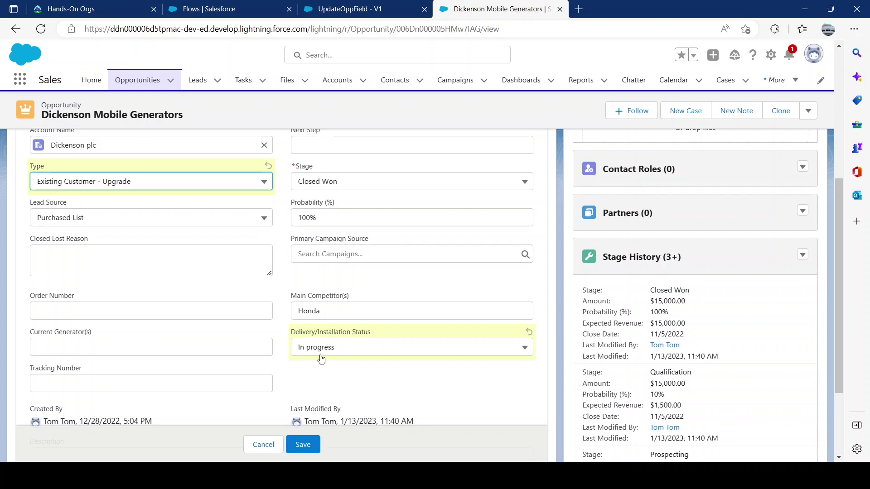
click(262, 444)
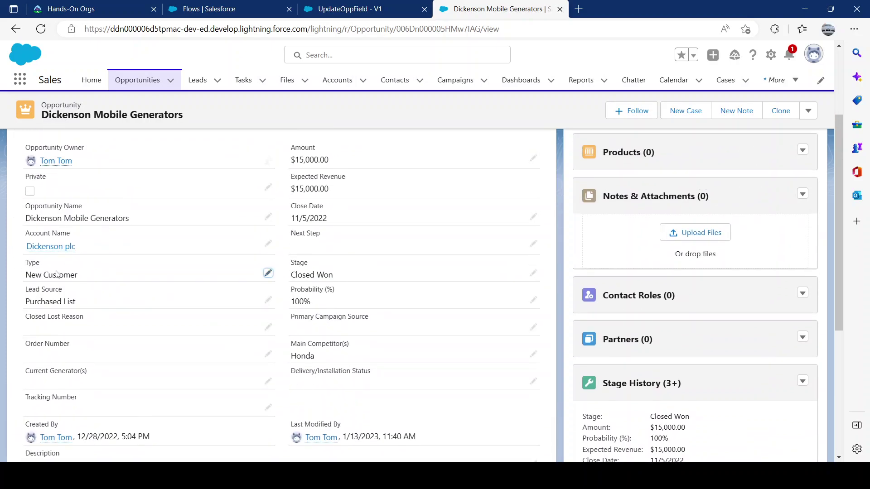
click(349, 8)
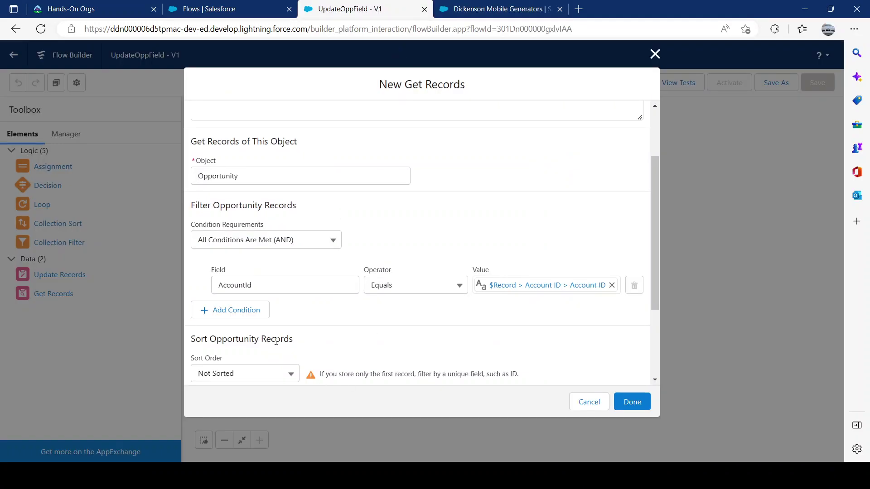
scroll(273, 319, down, 2)
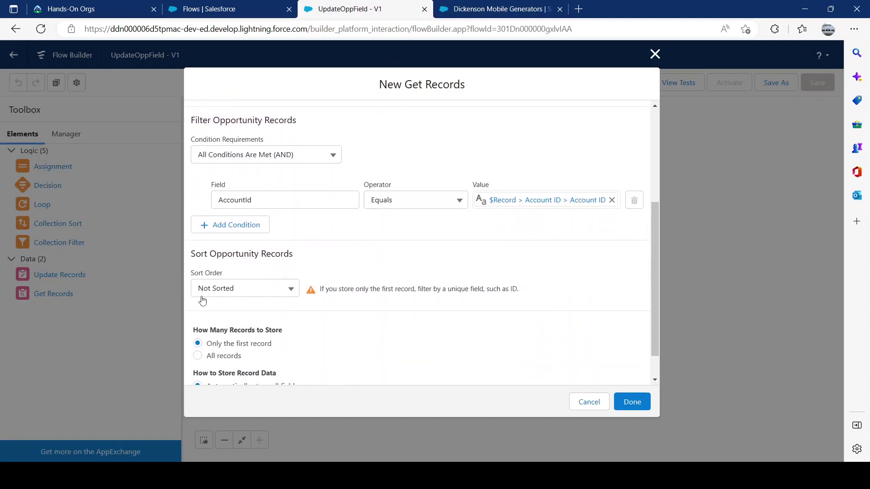
Finish the Get Records element with the sort order left at Not Sorted and only the first record stored
scroll(256, 281, down, 1)
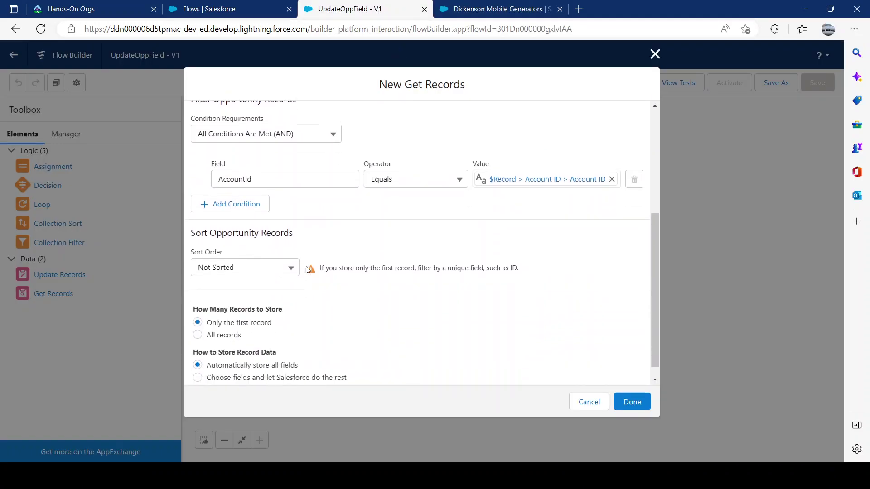
click(267, 253)
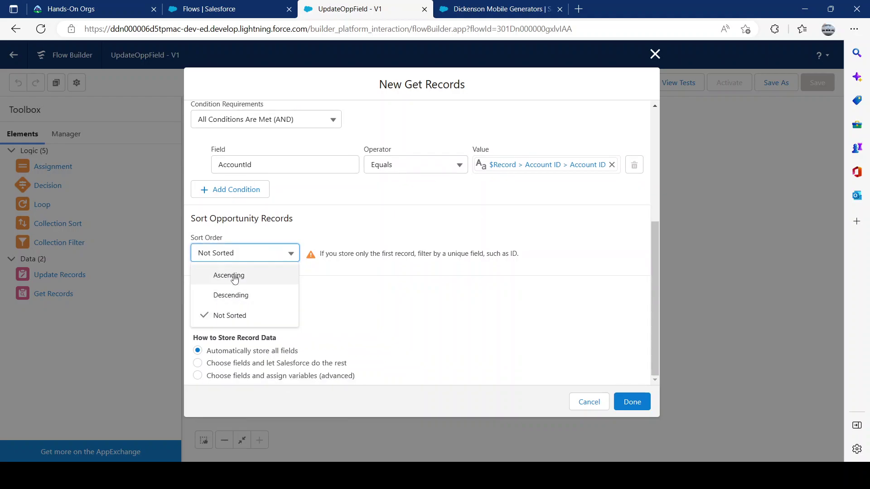
click(298, 234)
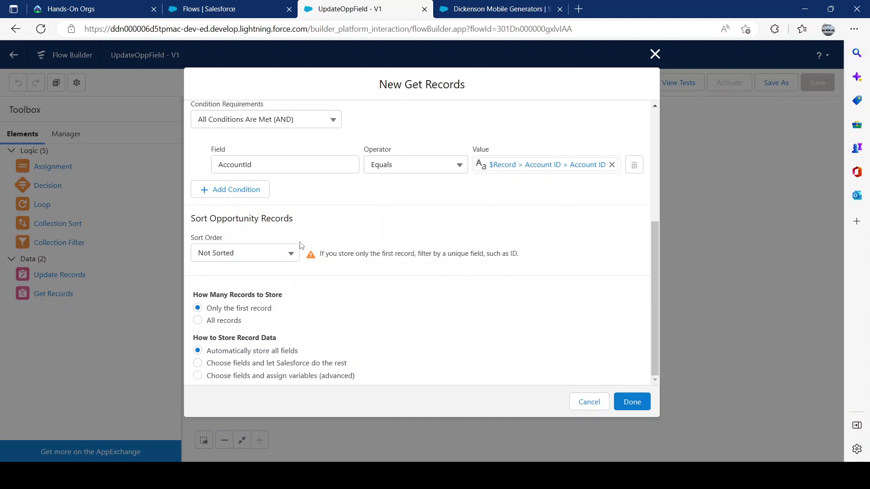
click(283, 253)
click(291, 249)
drag(229, 297, 264, 298)
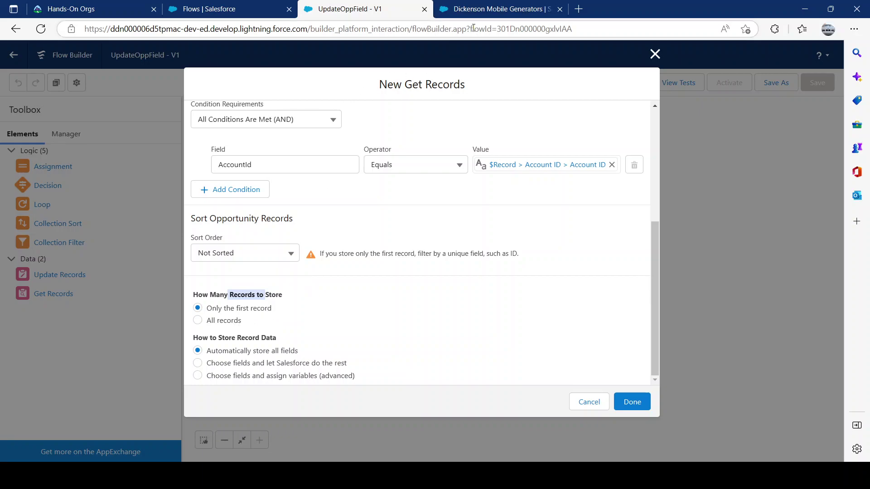
click(480, 9)
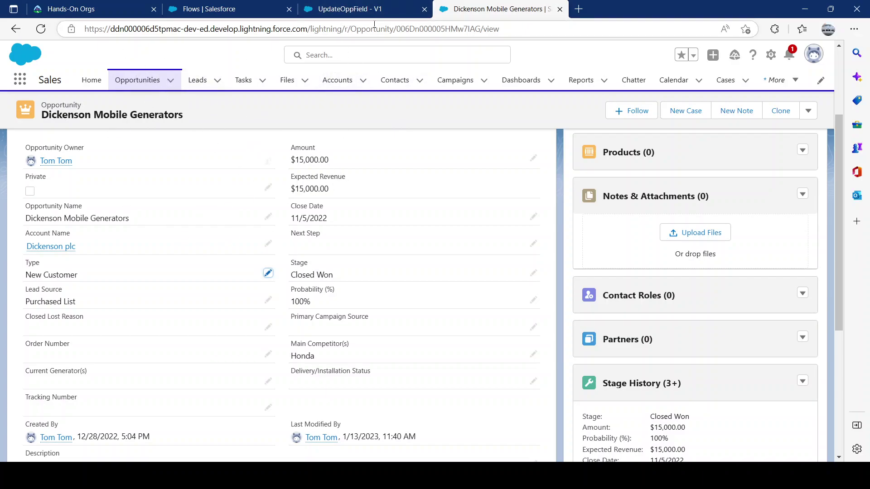
click(349, 9)
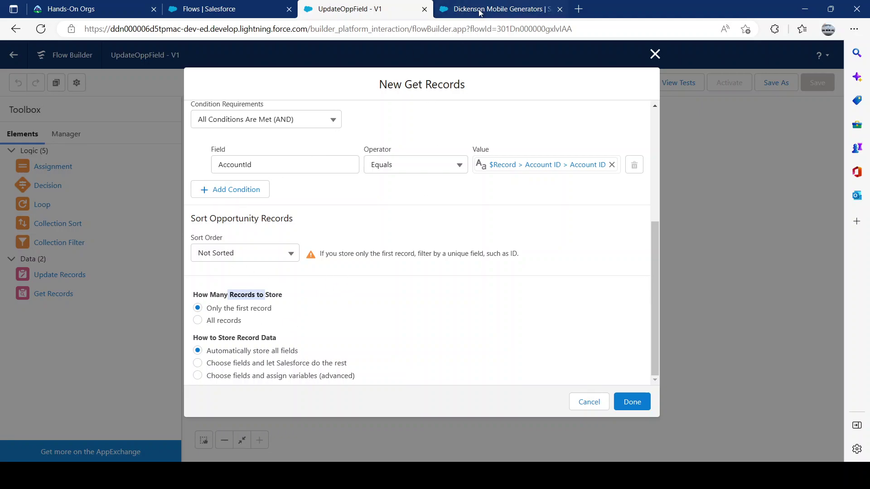
mouse_move(509, 11)
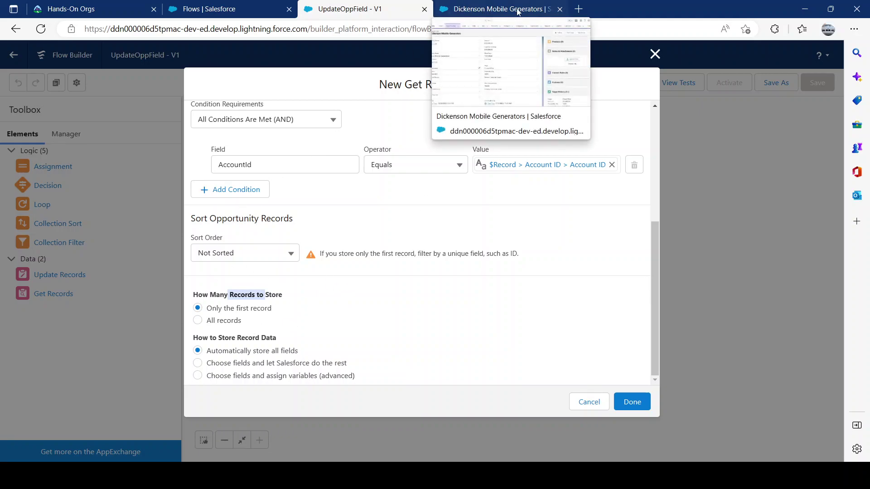
click(237, 310)
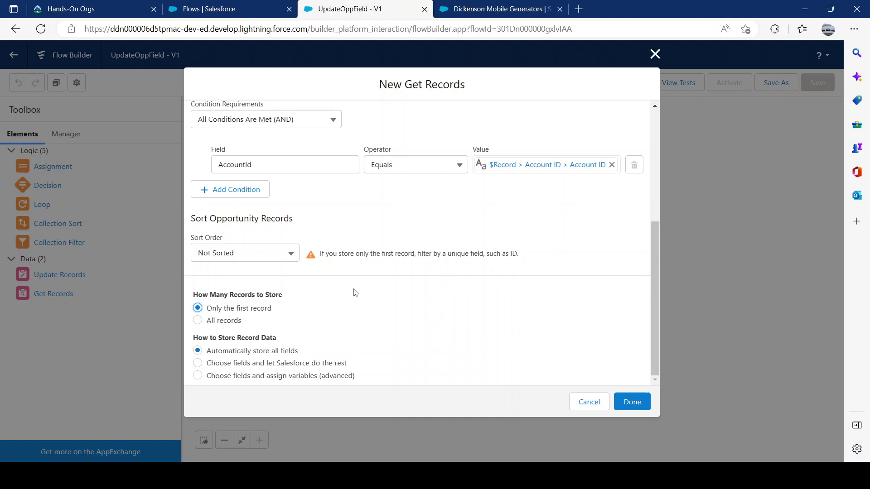
click(633, 405)
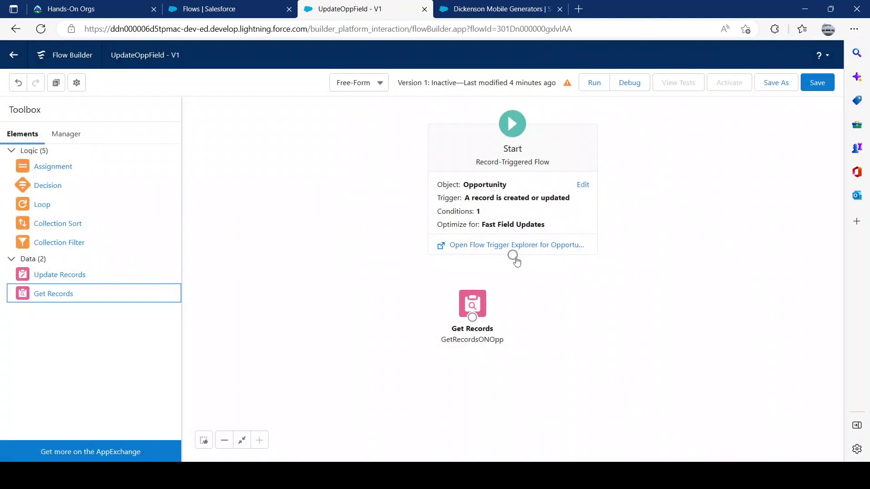
Connect the Start element to GetRecordsONOpp and place the Get Records element beside Start
drag(512, 256, 302, 199)
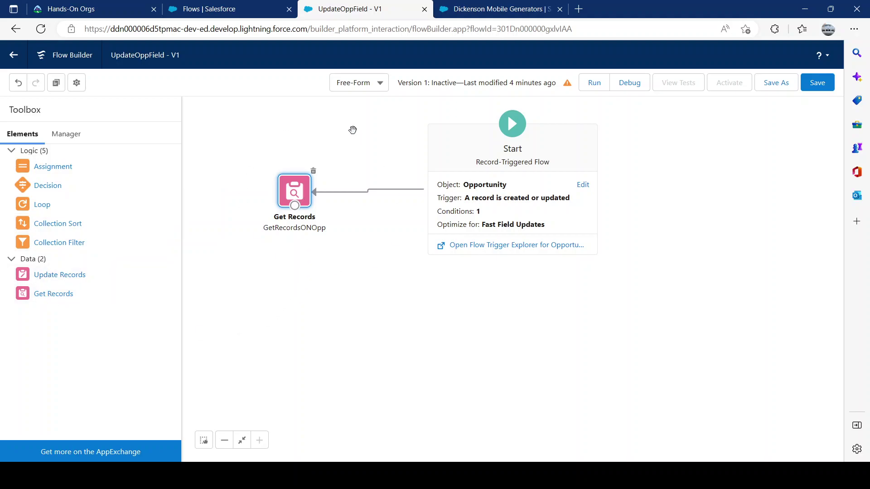
click(476, 6)
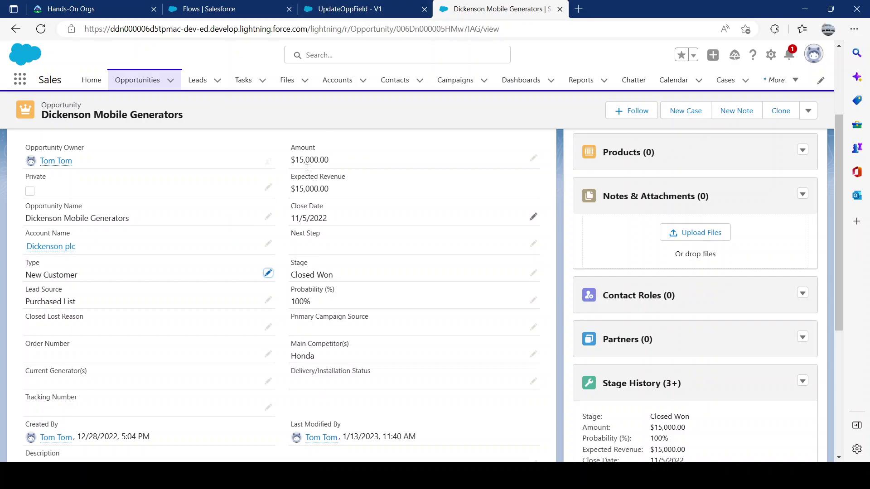
click(351, 10)
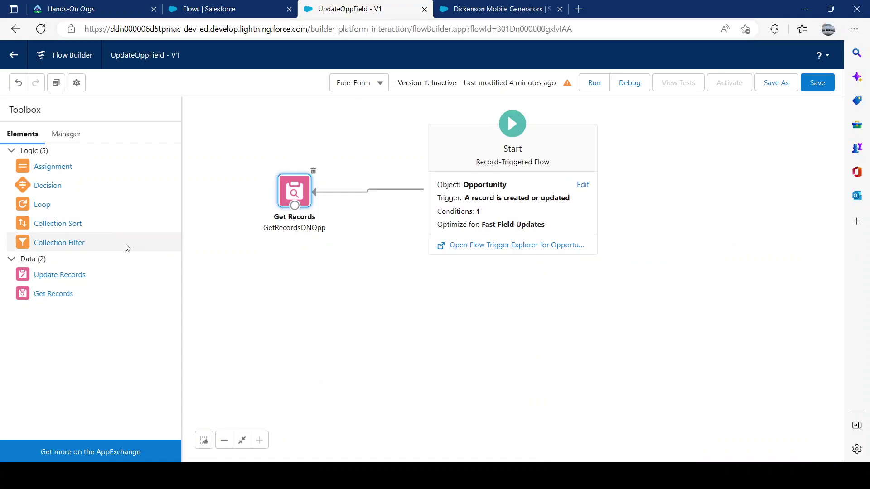
Add an Update Records element to the flow with the label and API name UpdateRecord
drag(61, 275, 282, 286)
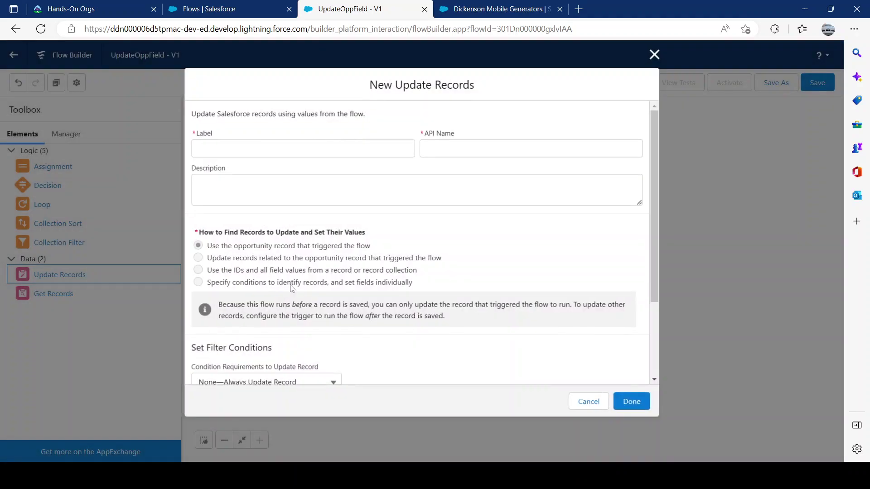
click(480, 9)
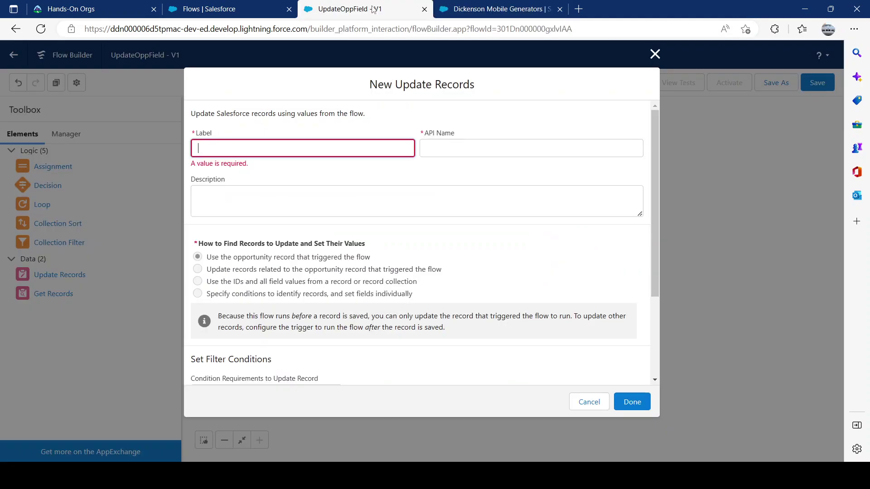
click(374, 10)
click(277, 187)
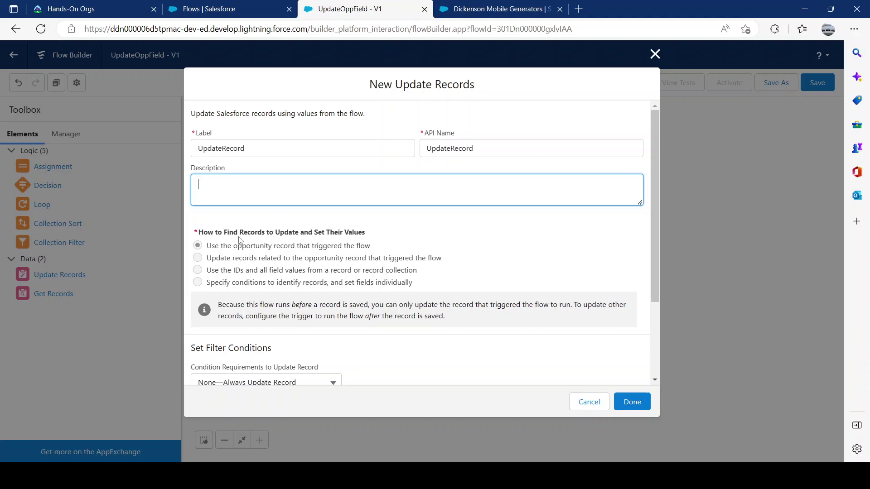
Examine the options for finding records to update and setting their values, comparing them with the Dickenson Mobile Generators opportunity
drag(227, 232, 251, 233)
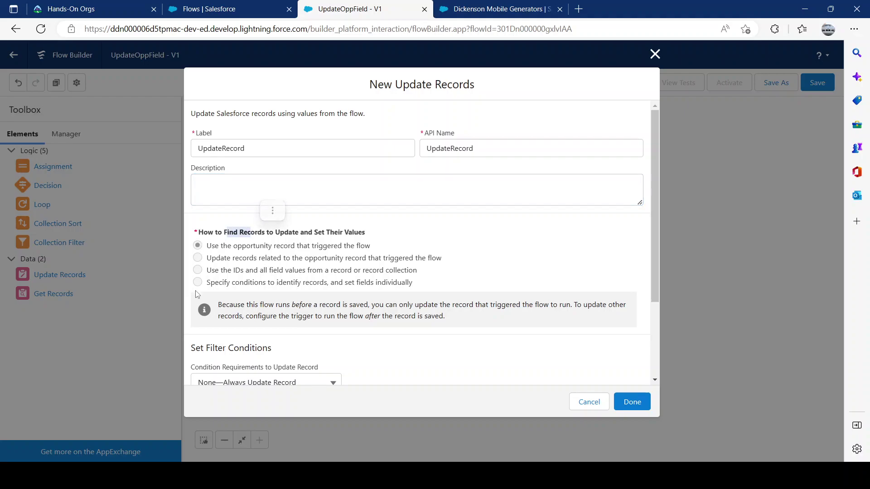
click(285, 242)
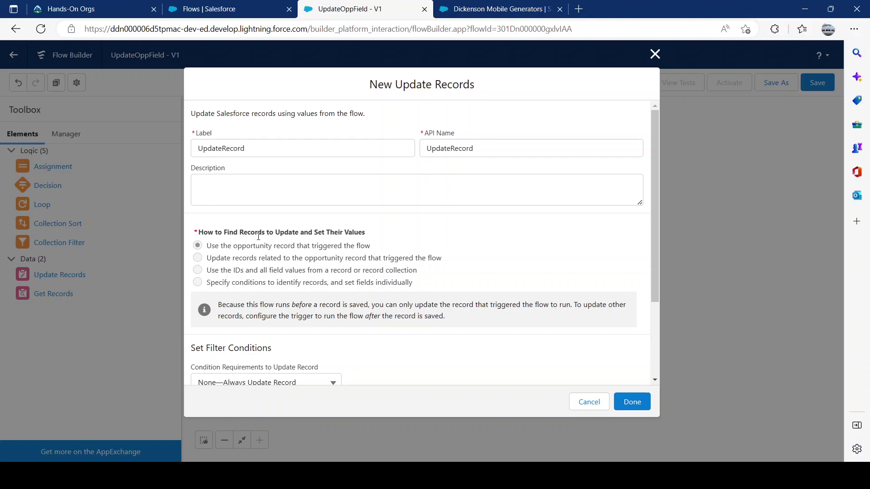
scroll(309, 254, down, 1)
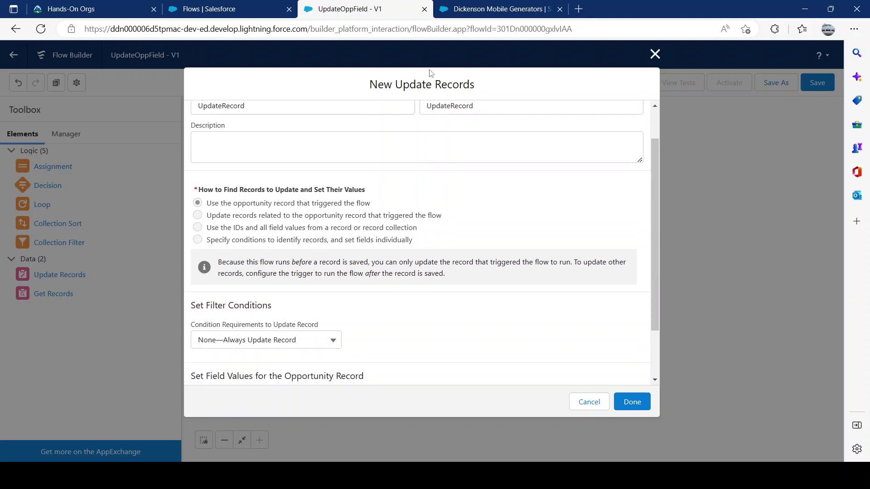
click(490, 9)
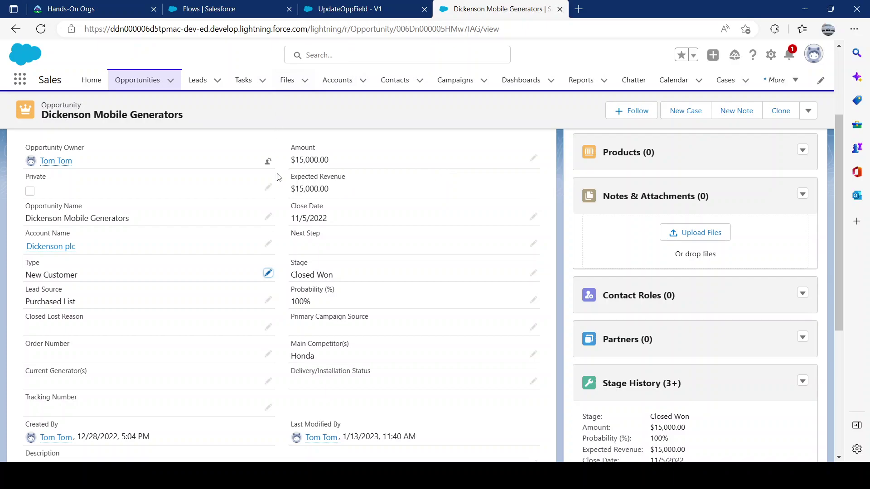
click(351, 11)
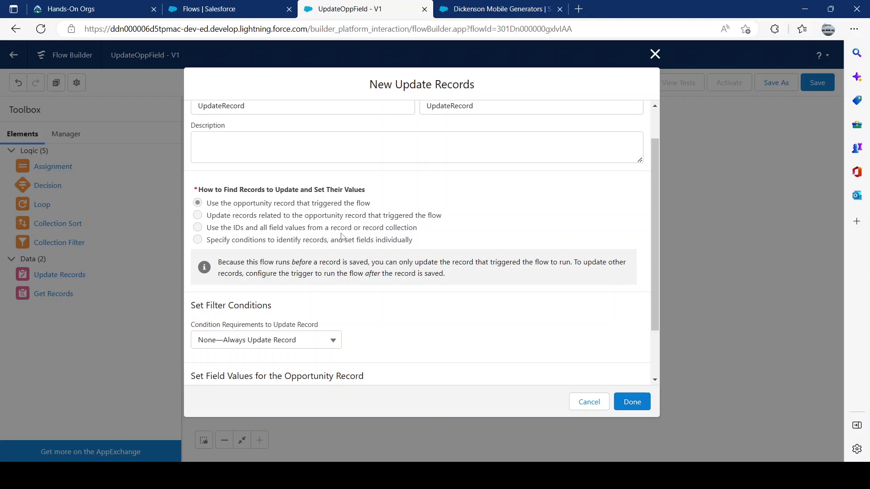
scroll(344, 270, up, 1)
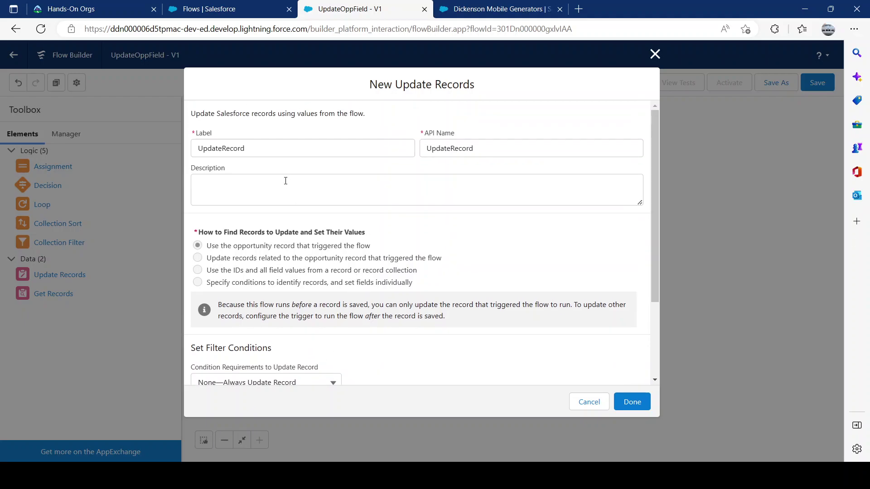
scroll(291, 223, down, 3)
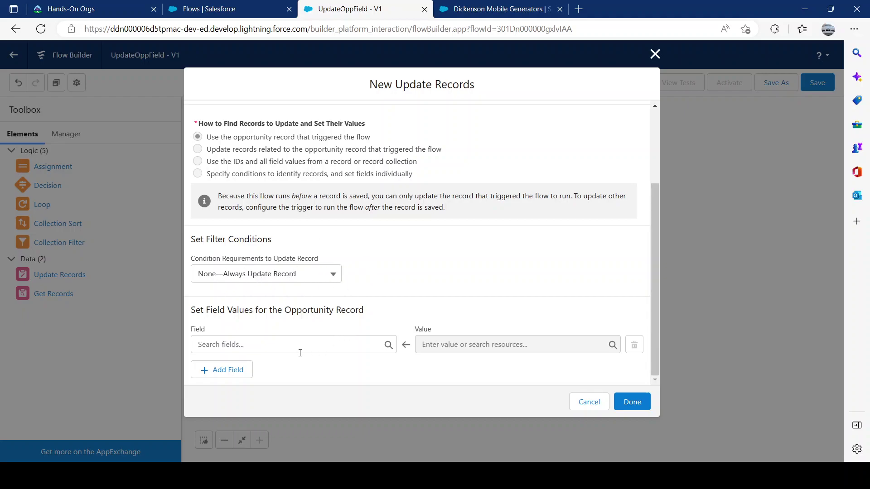
scroll(316, 336, up, 2)
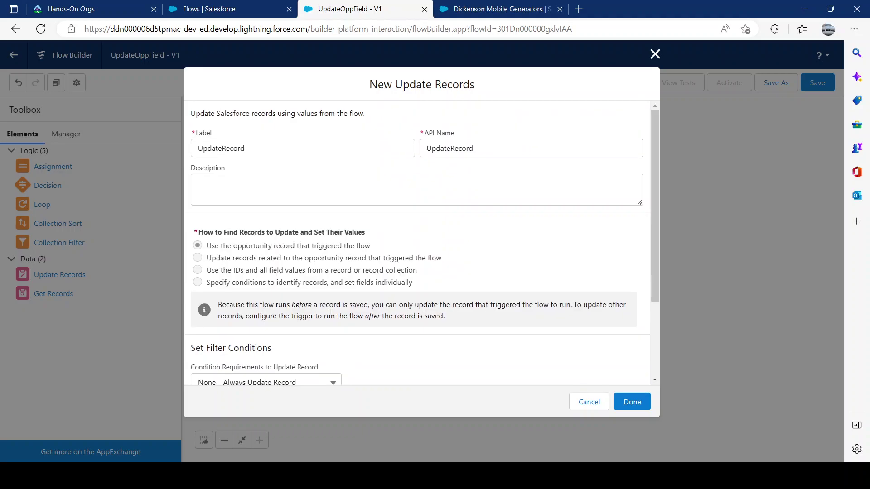
scroll(331, 312, down, 2)
click(281, 275)
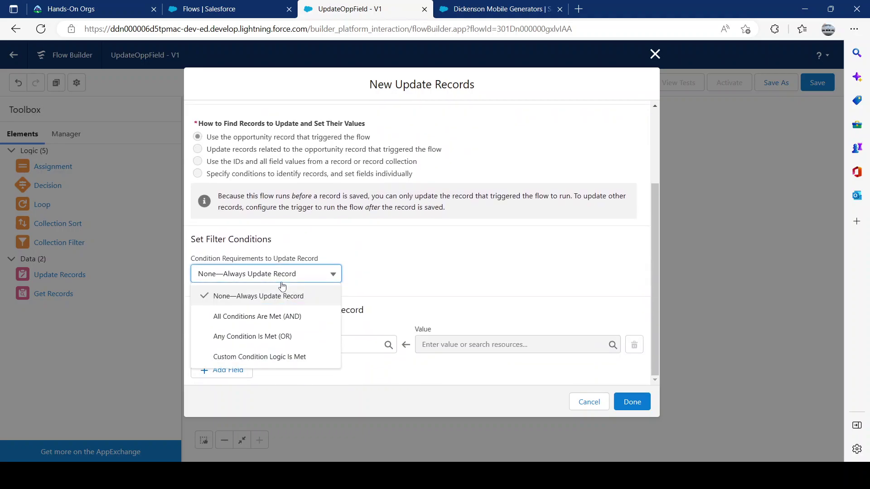
click(265, 320)
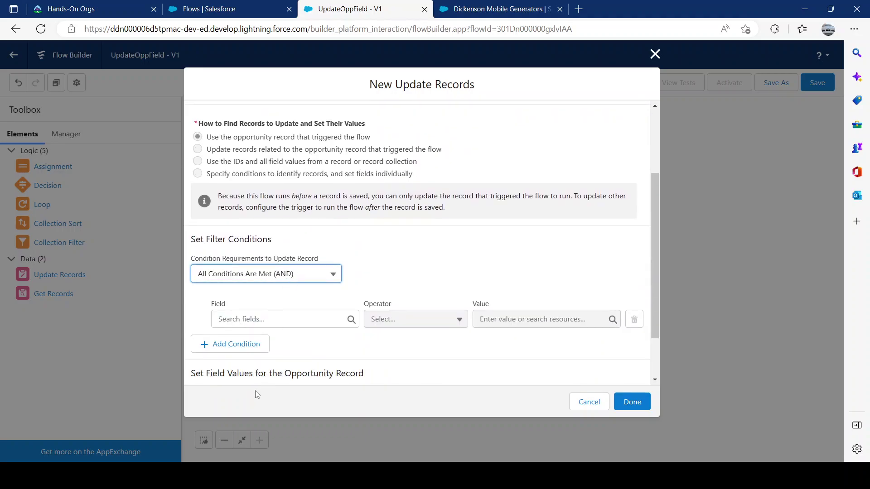
scroll(272, 313, down, 1)
click(275, 214)
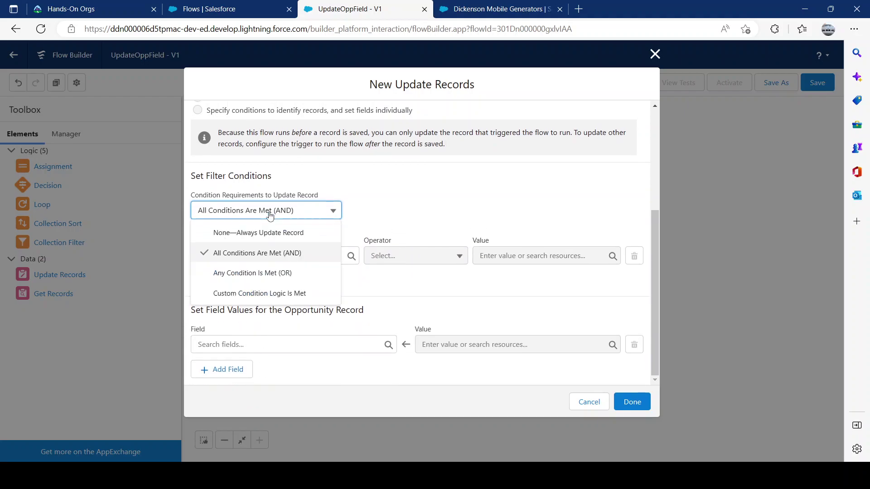
click(248, 231)
click(339, 232)
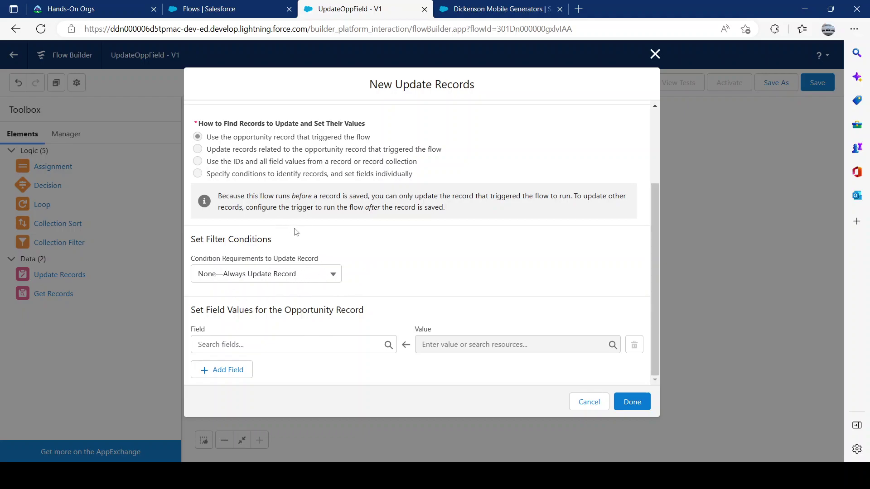
Examine the field values section for the opportunity and the Delivery/Installation Status choices on the Dickenson Mobile Generators opportunity
drag(207, 313, 330, 313)
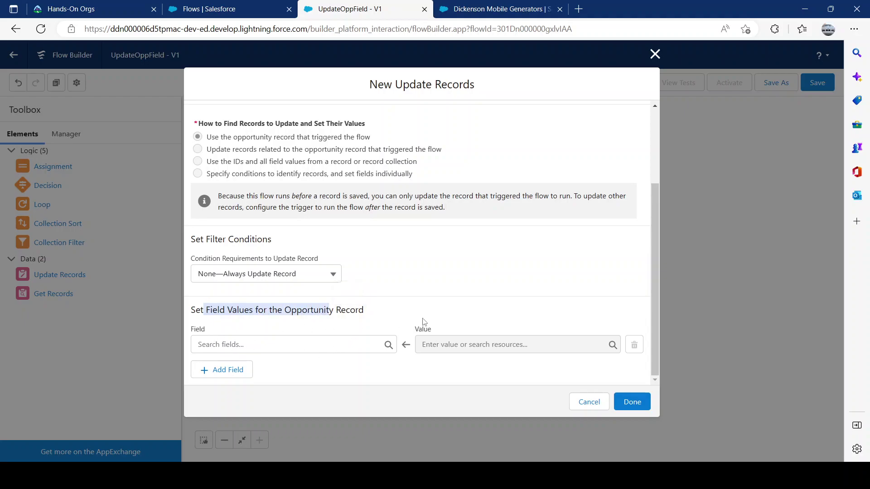
click(300, 347)
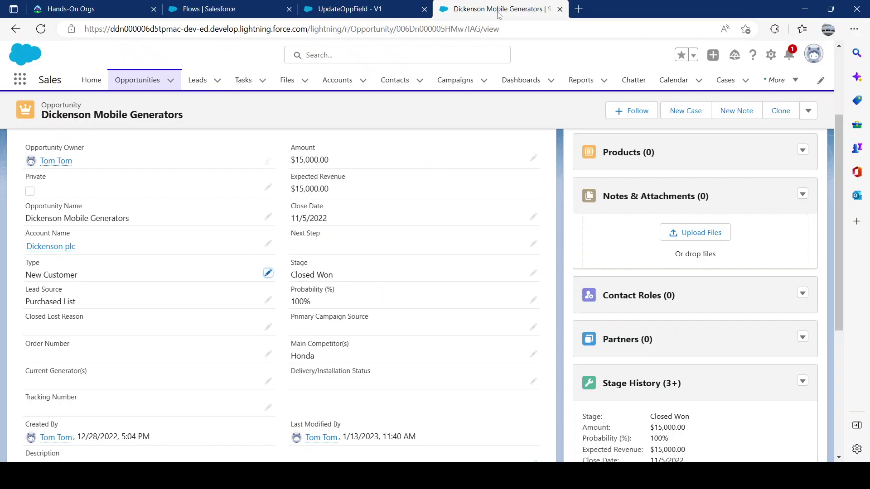
click(497, 11)
click(379, 11)
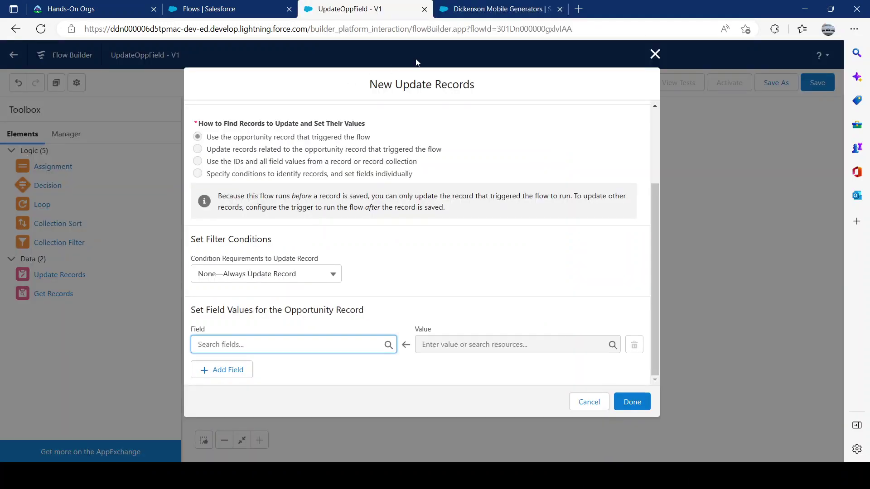
click(498, 10)
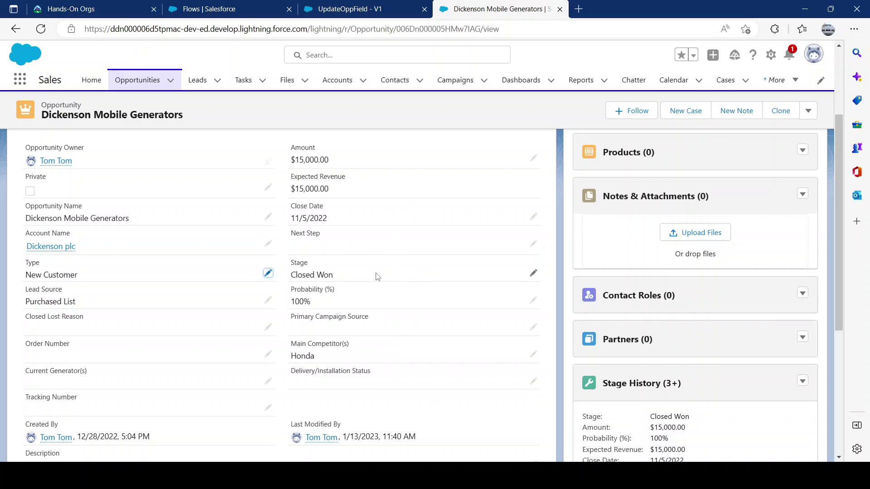
scroll(377, 275, down, 3)
scroll(379, 227, up, 1)
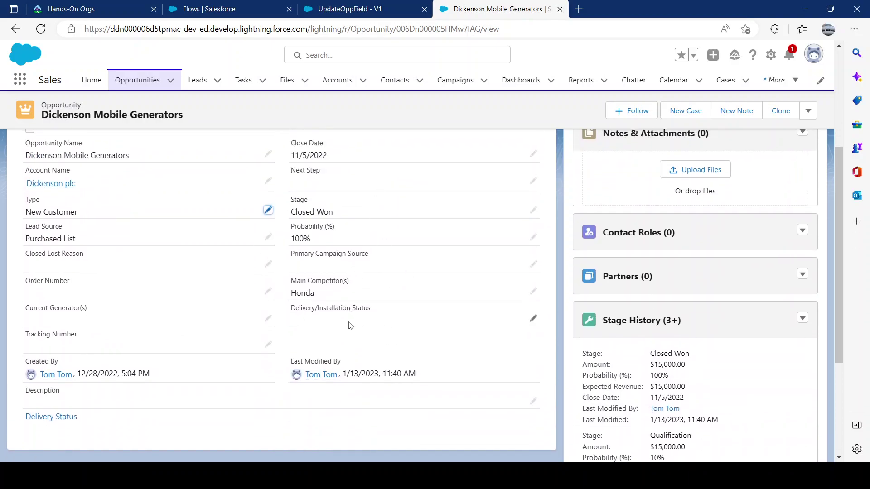
click(533, 319)
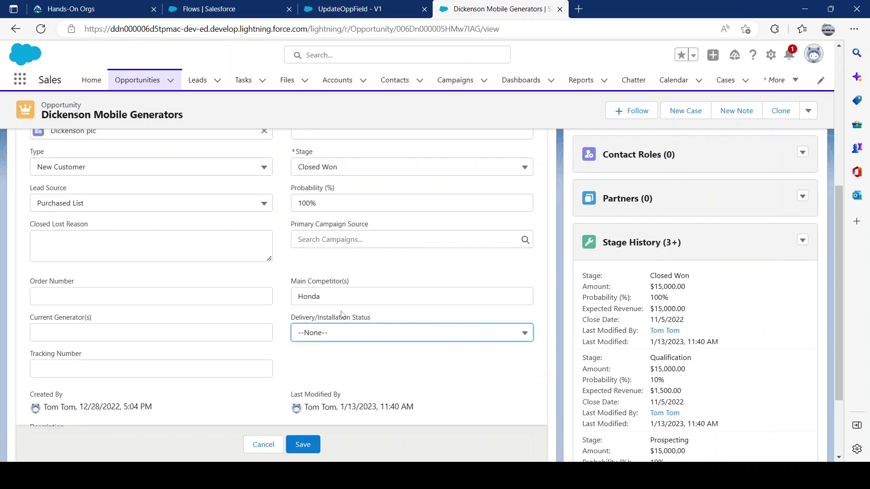
click(342, 340)
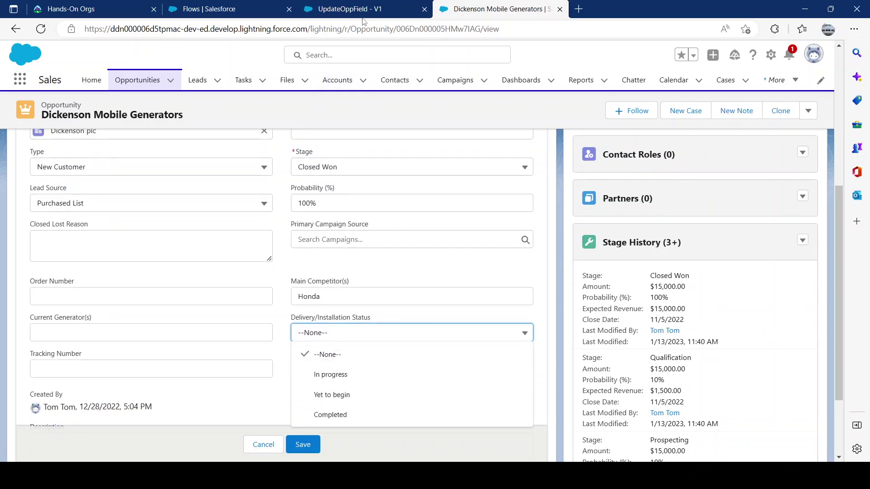
click(362, 14)
Choose Type as the opportunity field to update and look through the values available for it
click(231, 344)
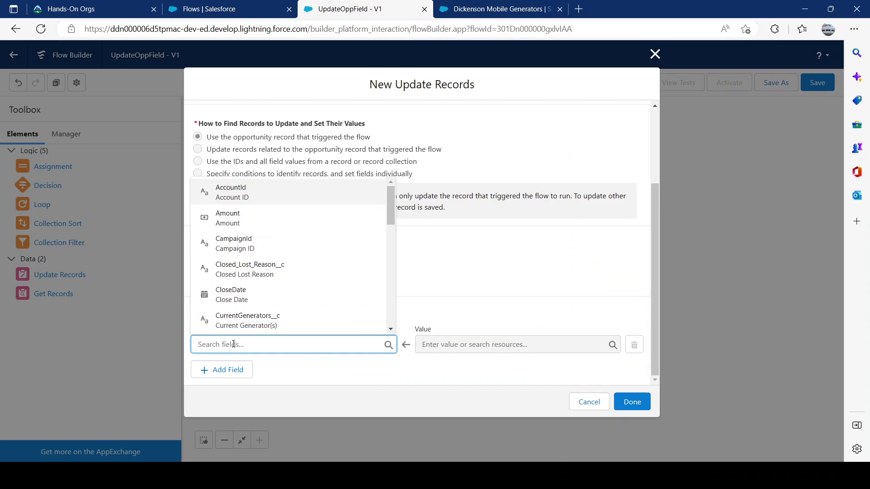
text(type)
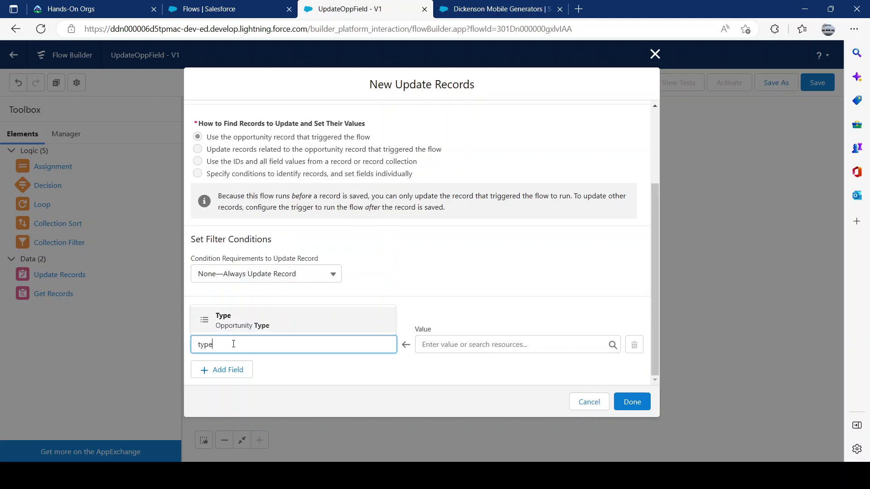
click(242, 329)
scroll(277, 276, up, 3)
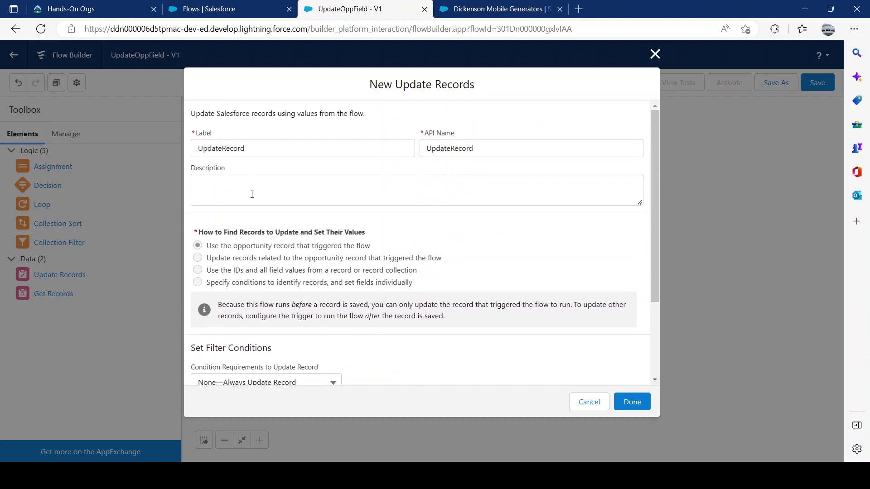
scroll(359, 328, down, 2)
scroll(410, 348, down, 1)
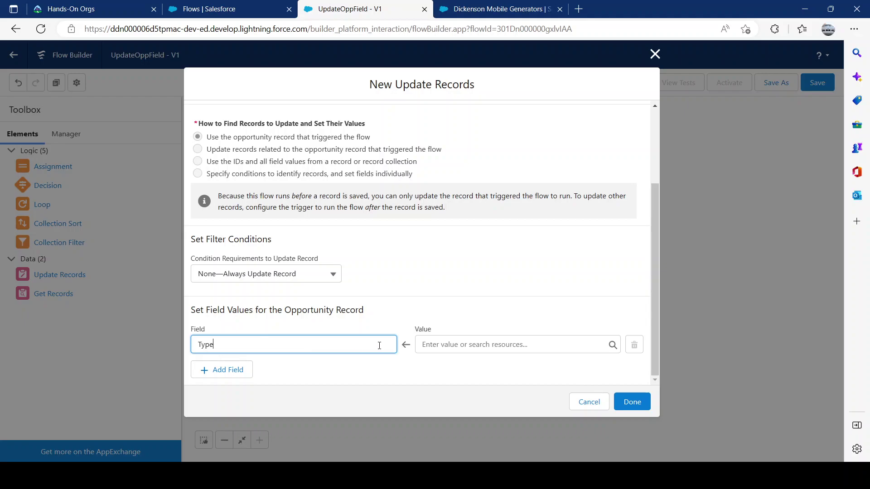
click(444, 345)
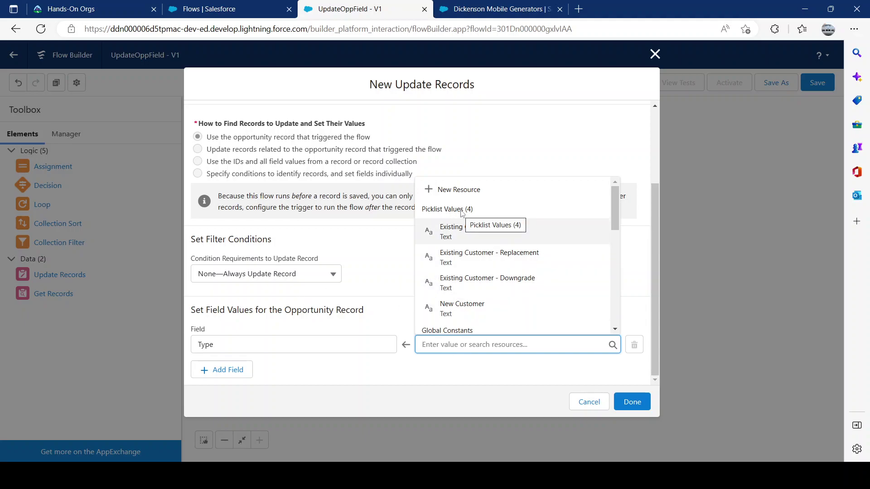
scroll(487, 305, down, 2)
Set the field DeliveryInstallationStatus__c to In progress on the opportunity record and finish the Update Records element
click(272, 348)
double_click(235, 351)
text(insta)
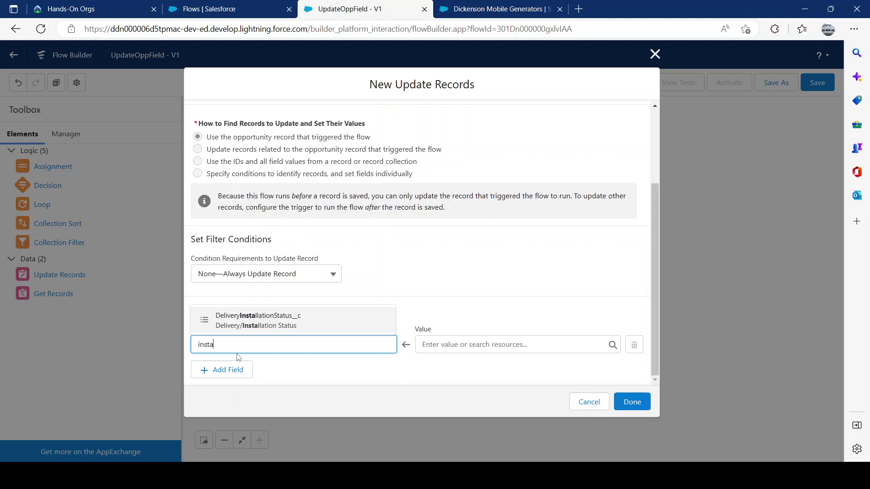
click(246, 320)
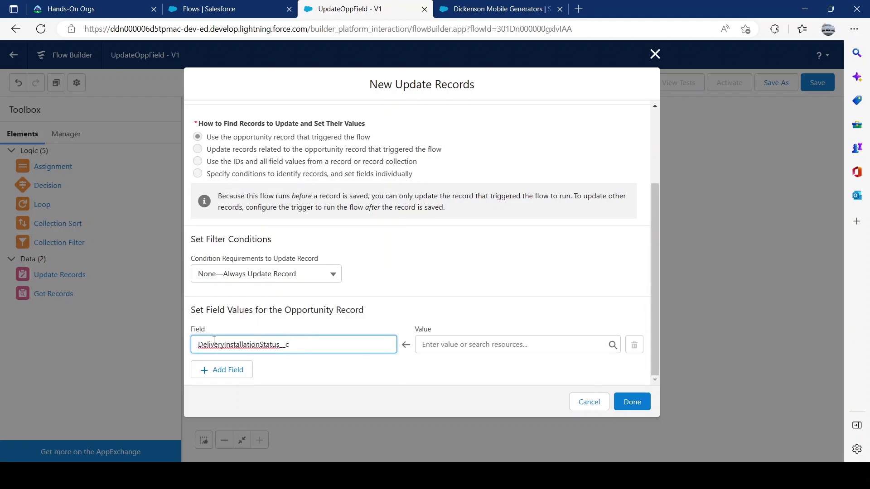
click(426, 344)
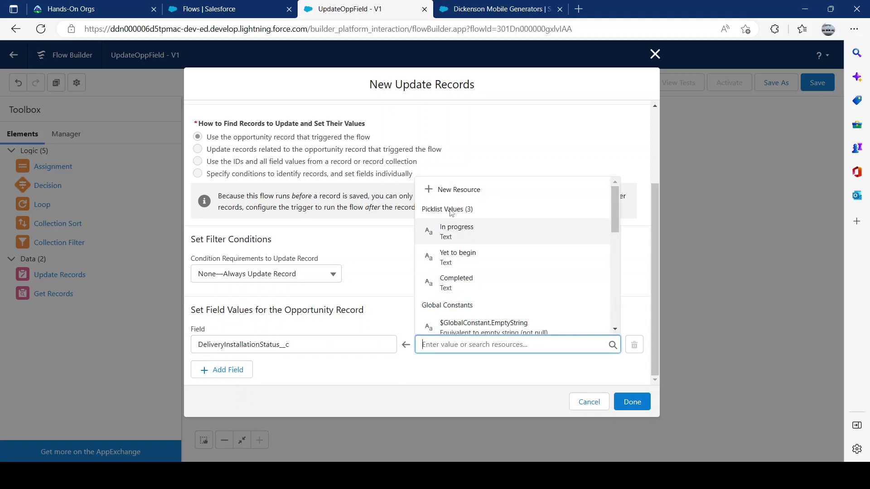
click(493, 234)
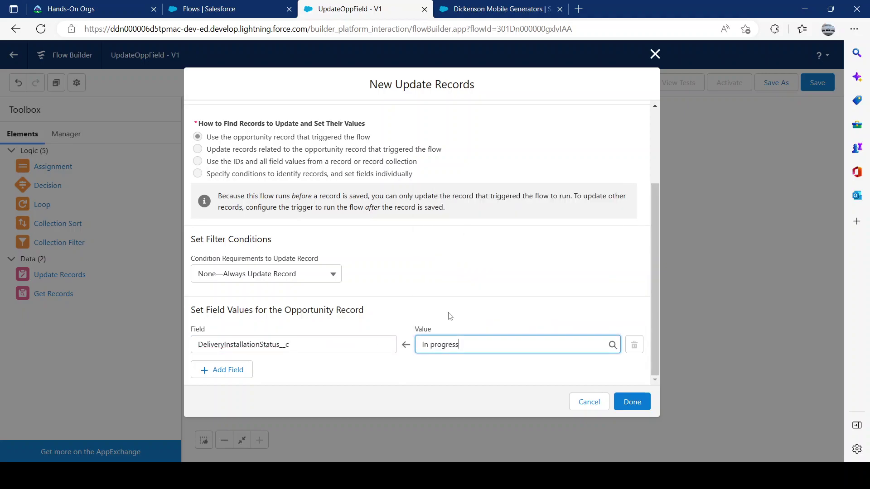
click(433, 370)
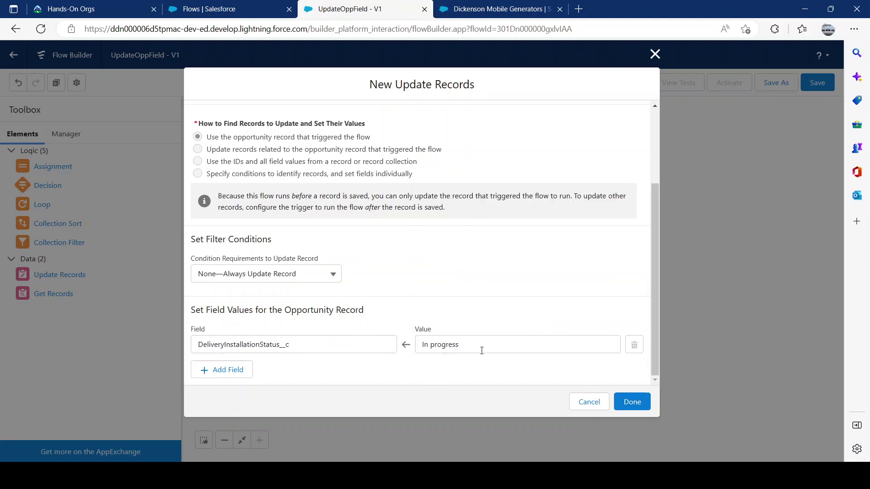
click(629, 409)
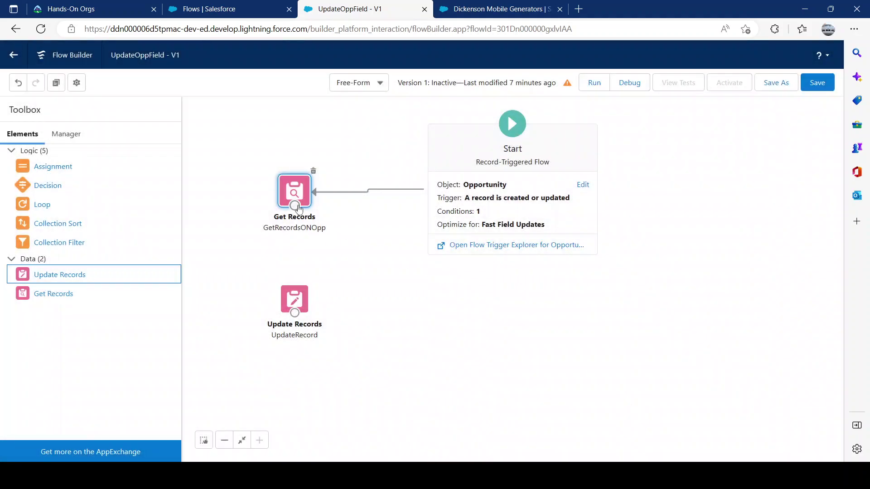
Connect the GetRecordsONOpp element to UpdateRecord and save the flow
drag(294, 206, 295, 296)
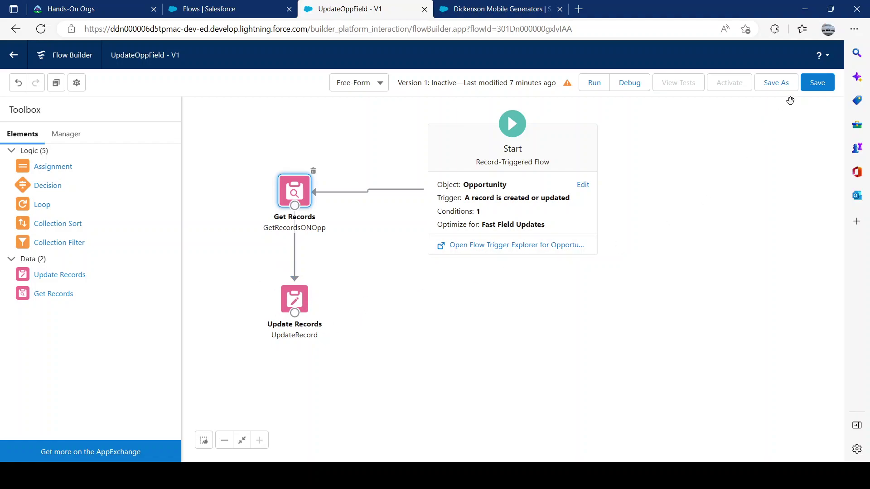
click(811, 90)
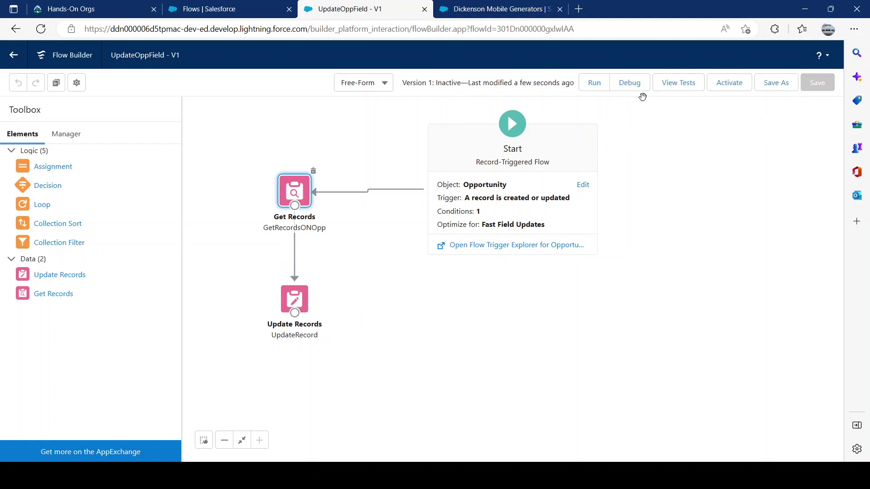
Debug the flow as if the record is Created, using an existing opportunity as the triggering record
click(633, 88)
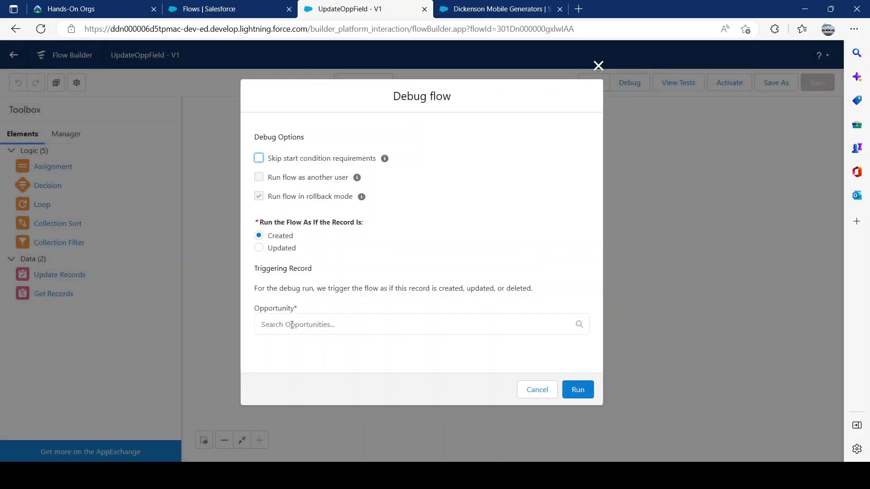
click(258, 248)
click(259, 235)
click(281, 323)
scroll(325, 355, down, 1)
click(324, 339)
click(578, 390)
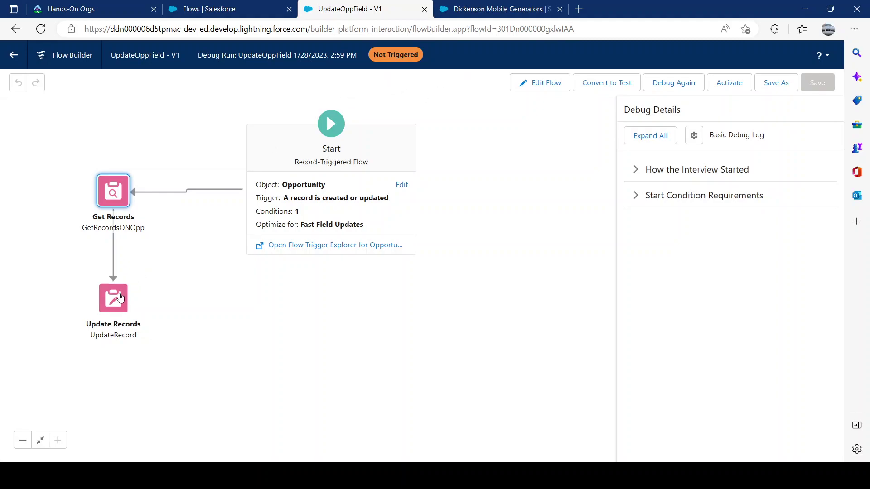
Debug the flow again as Created with the Burlington Textiles Weaving Plant Generator opportunity and read the expanded start condition details
click(554, 89)
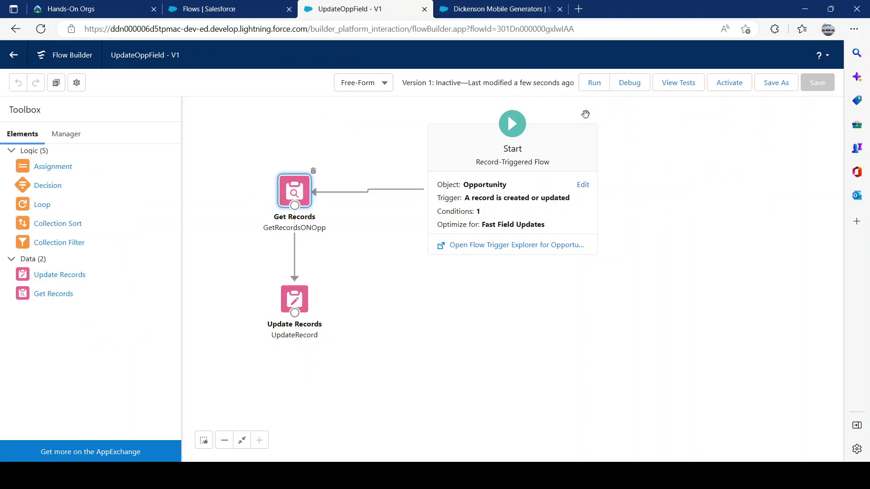
click(635, 83)
click(330, 329)
click(326, 348)
click(578, 393)
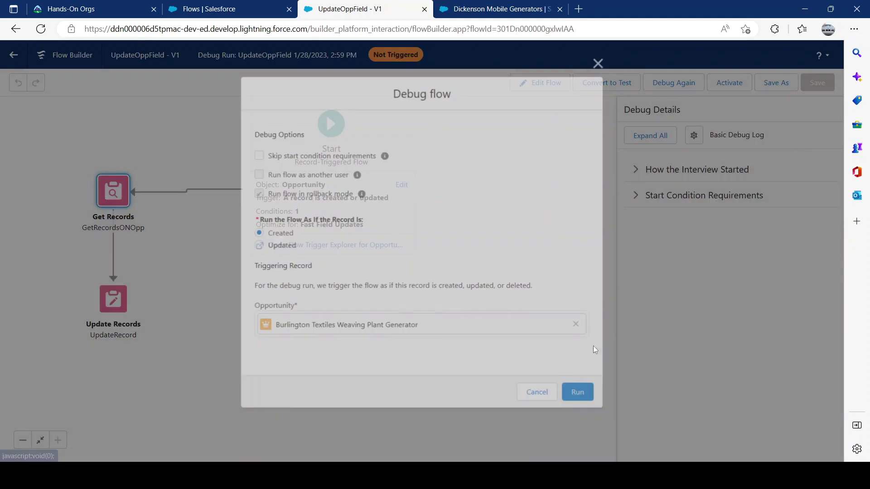
click(649, 135)
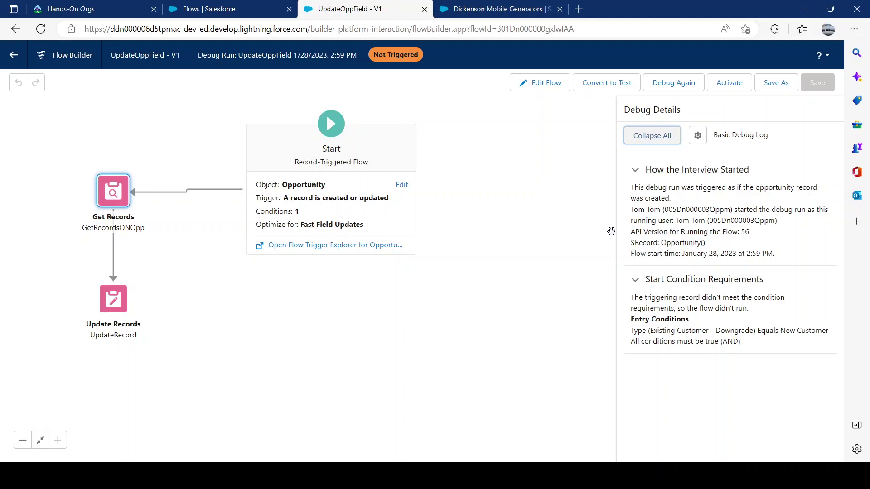
mouse_move(685, 297)
mouse_down()
mouse_move(777, 295)
mouse_move(692, 313)
mouse_up()
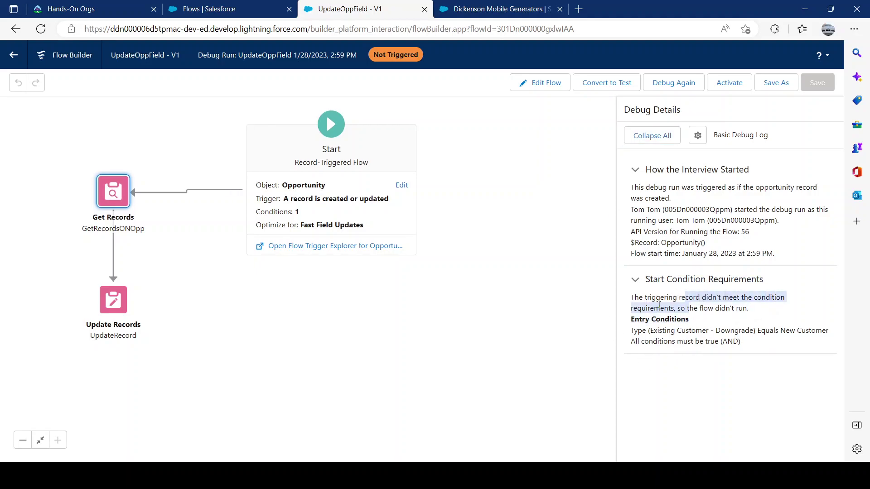
Check the Type value and its choices on the Dickenson Mobile Generators opportunity
click(472, 12)
scroll(109, 272, up, 2)
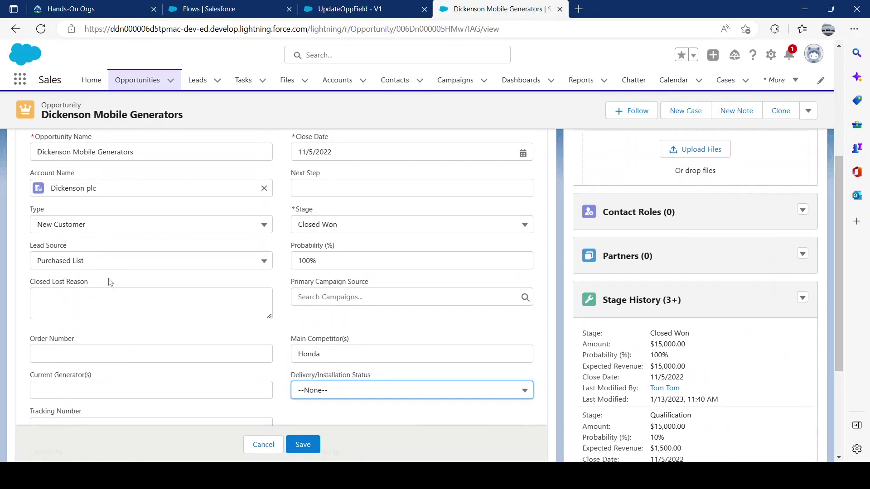
click(65, 232)
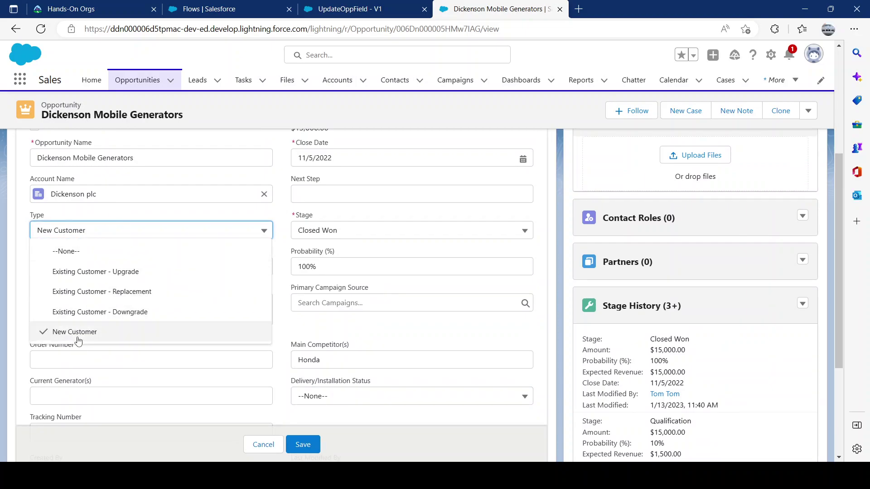
Return to the UpdateOppField flow and set up a debug run as Updated with the Burlington Textiles Weaving Plant Generator opportunity
click(363, 9)
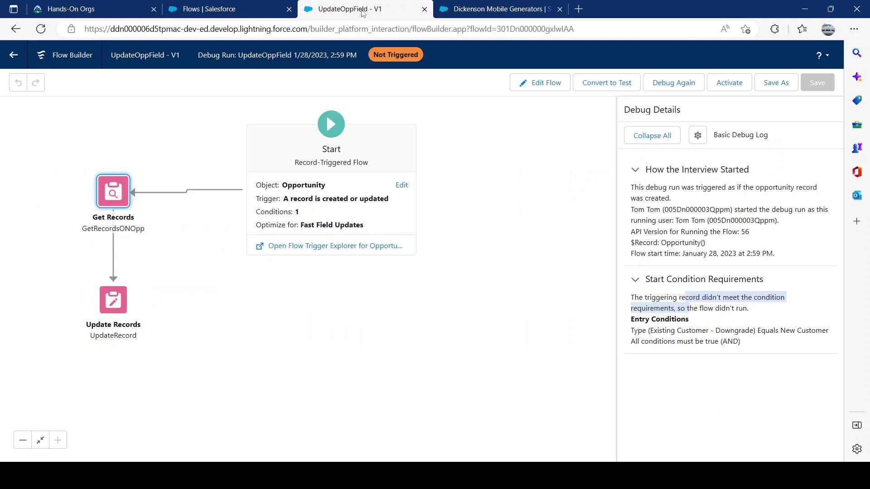
click(529, 83)
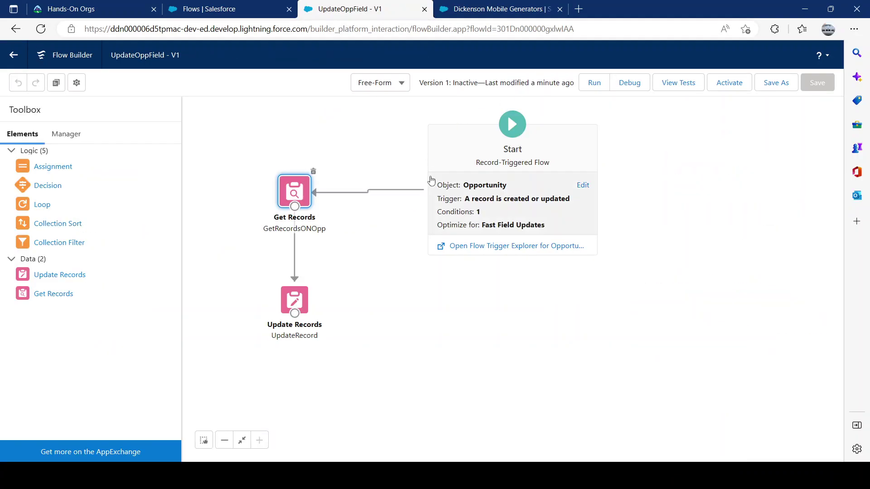
click(630, 83)
click(277, 325)
click(300, 357)
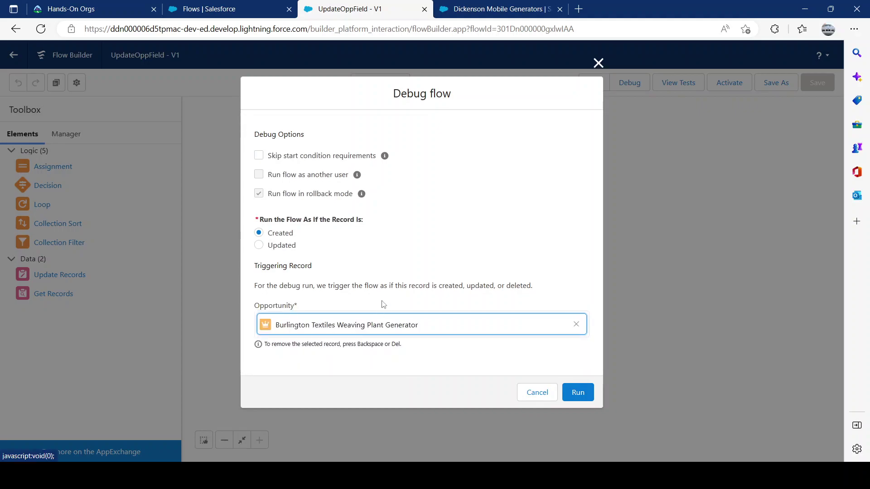
click(287, 247)
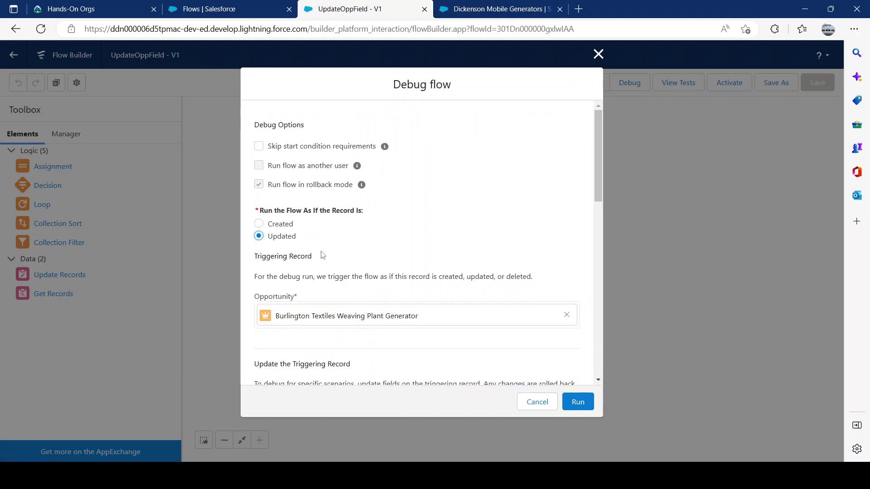
Look through the triggering record's editable fields in the debug setup to locate the opportunity type
scroll(339, 280, down, 2)
scroll(351, 270, down, 5)
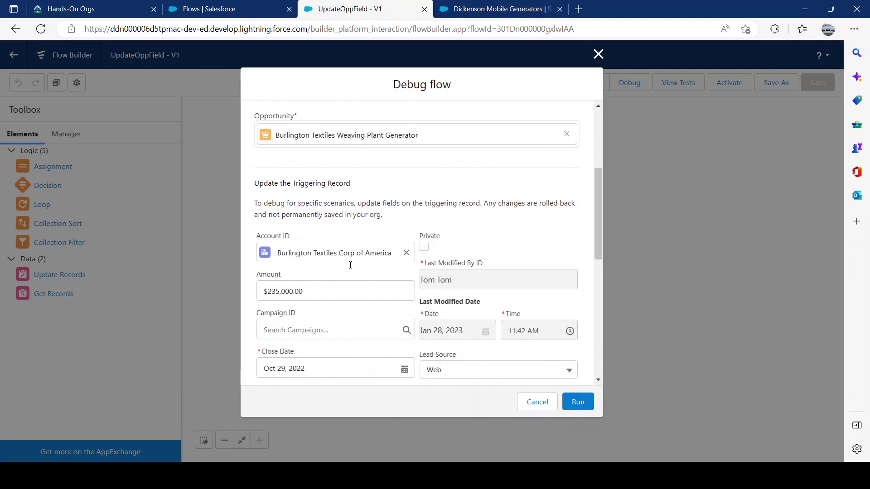
scroll(351, 266, down, 2)
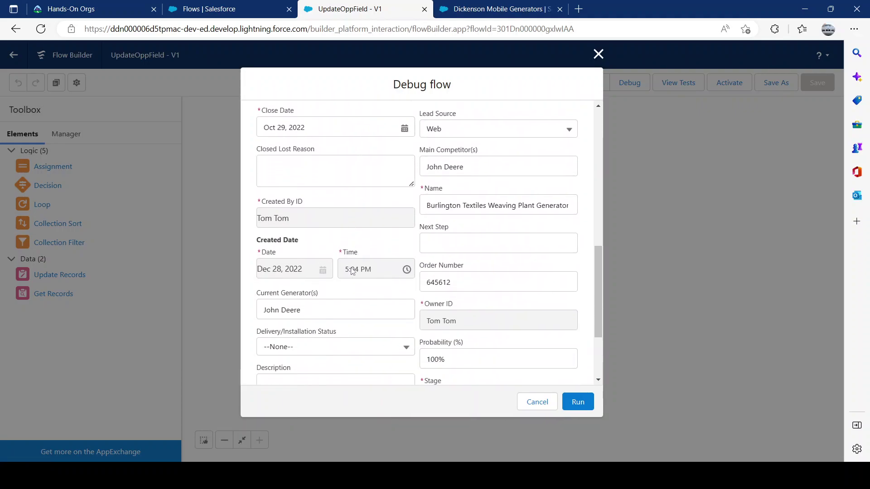
scroll(419, 234, down, 2)
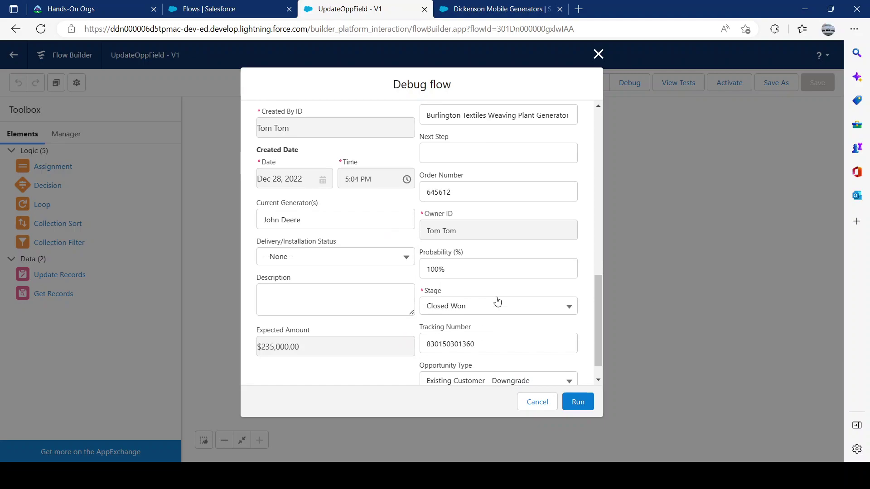
scroll(497, 304, up, 4)
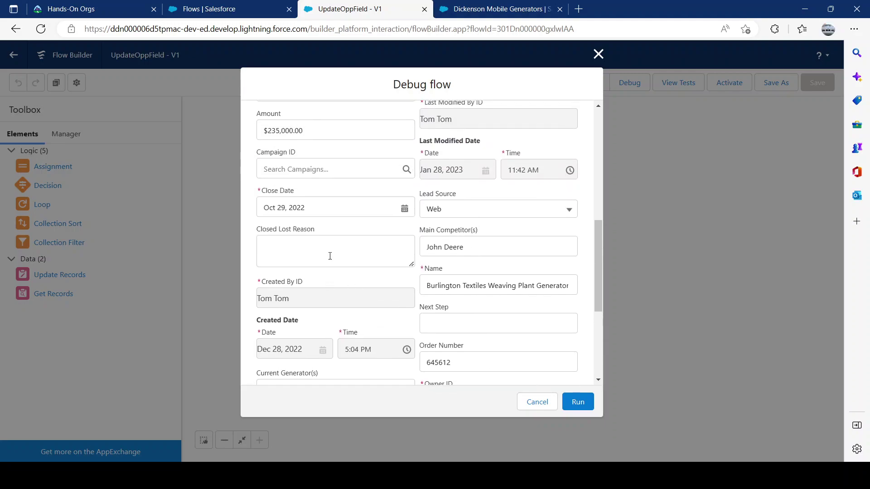
scroll(391, 205, up, 1)
scroll(462, 191, down, 3)
scroll(461, 249, down, 2)
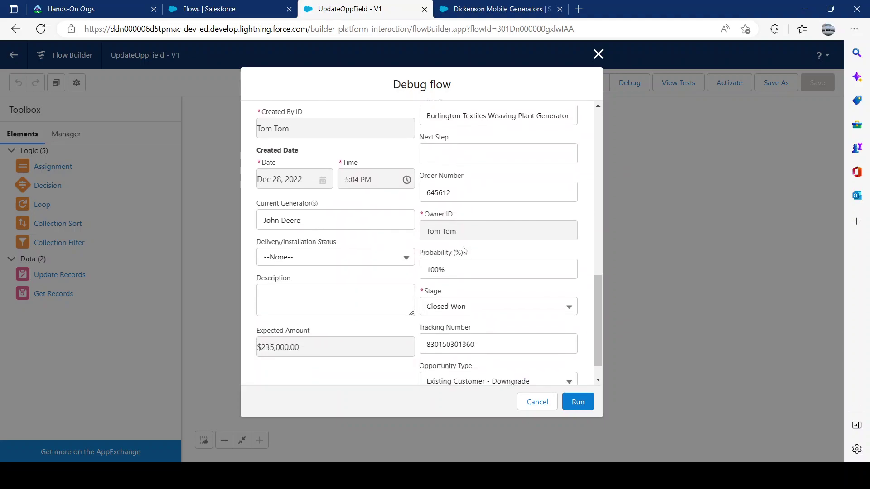
scroll(466, 265, down, 1)
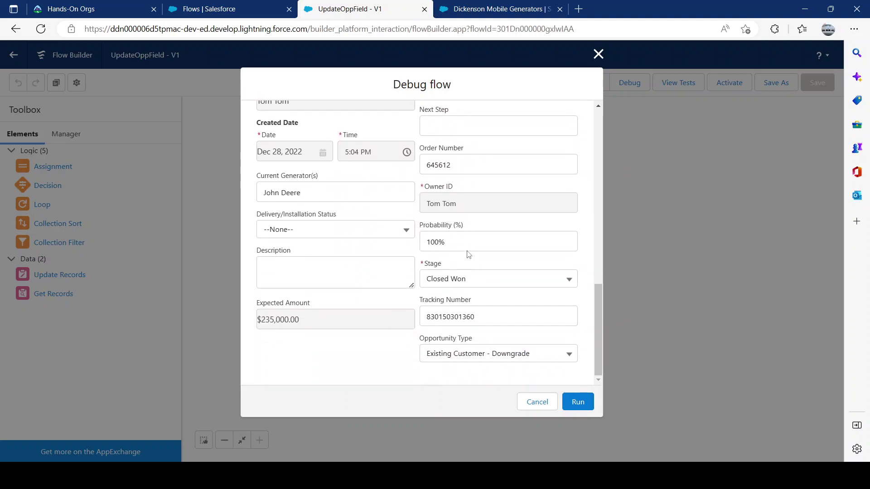
scroll(466, 252, up, 3)
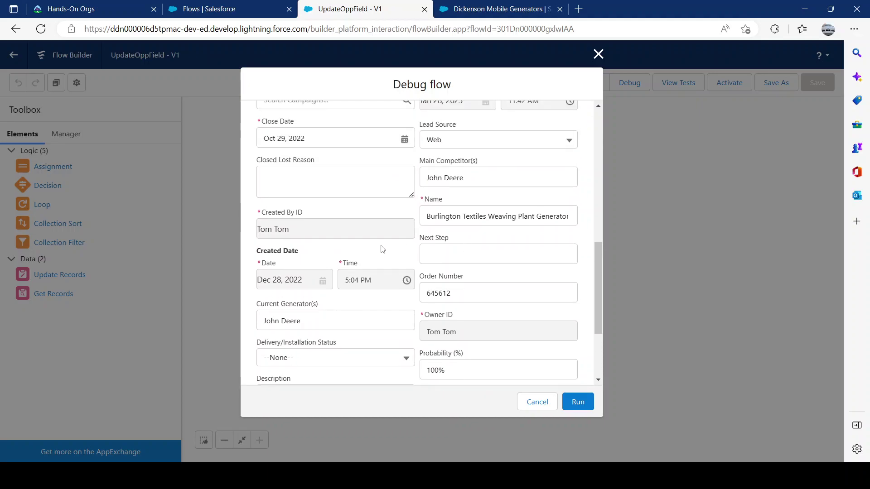
scroll(348, 268, up, 4)
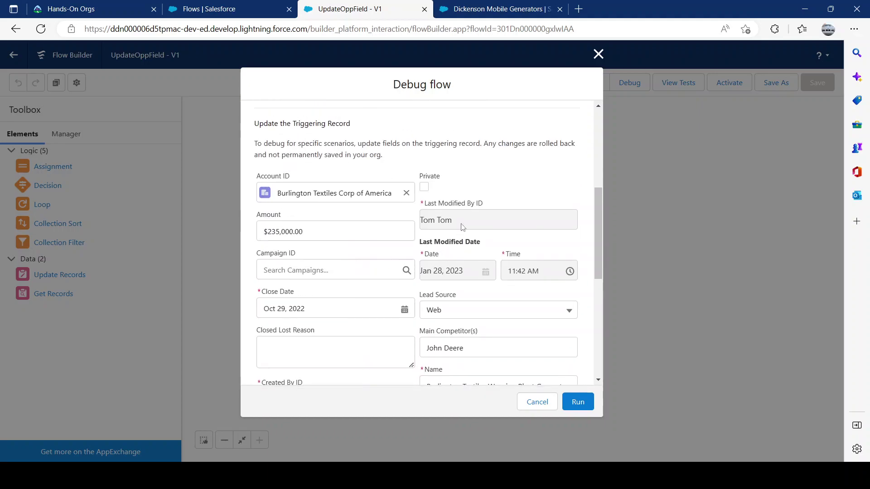
scroll(380, 188, up, 2)
scroll(373, 202, down, 3)
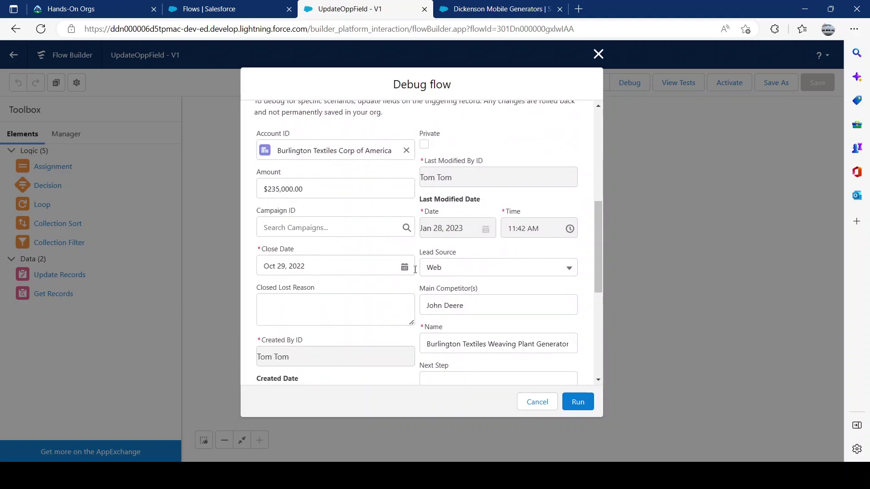
scroll(414, 269, down, 3)
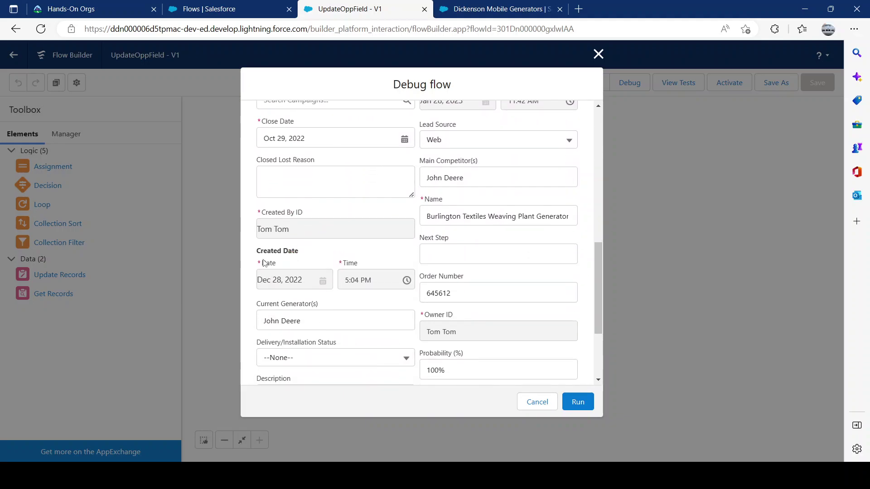
scroll(299, 311, down, 2)
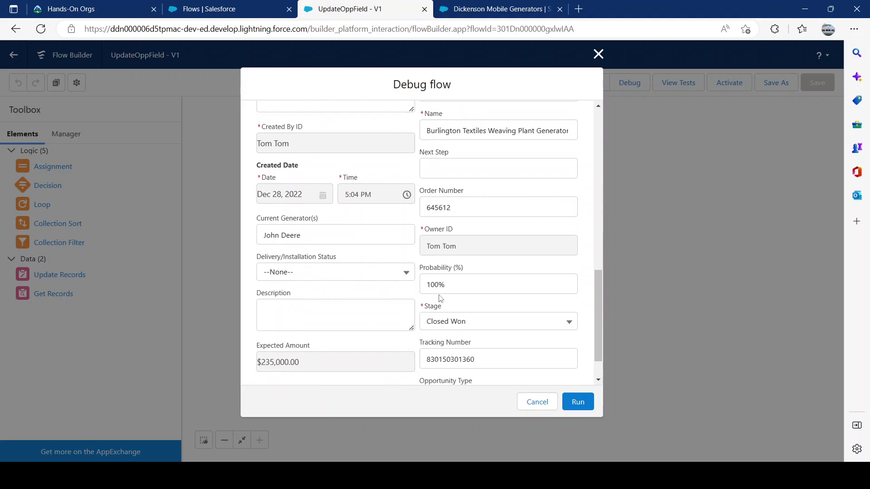
scroll(464, 303, down, 1)
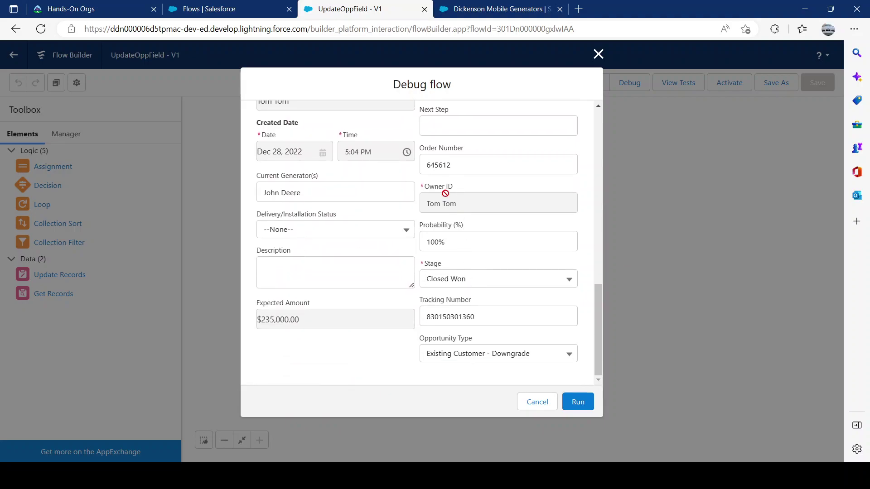
scroll(431, 311, up, 2)
Find "type" on the page and set the triggering record's Opportunity Type to New Customer
click(508, 248)
click(513, 217)
key(ctrl+f)
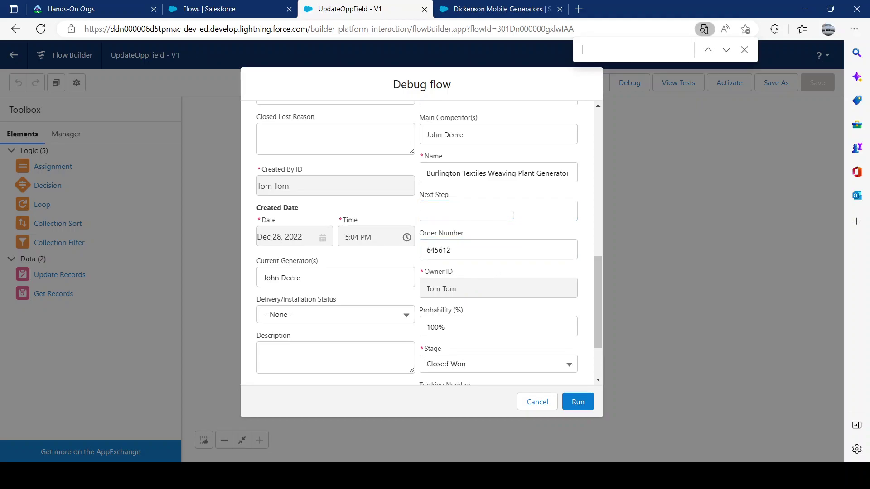
text(type)
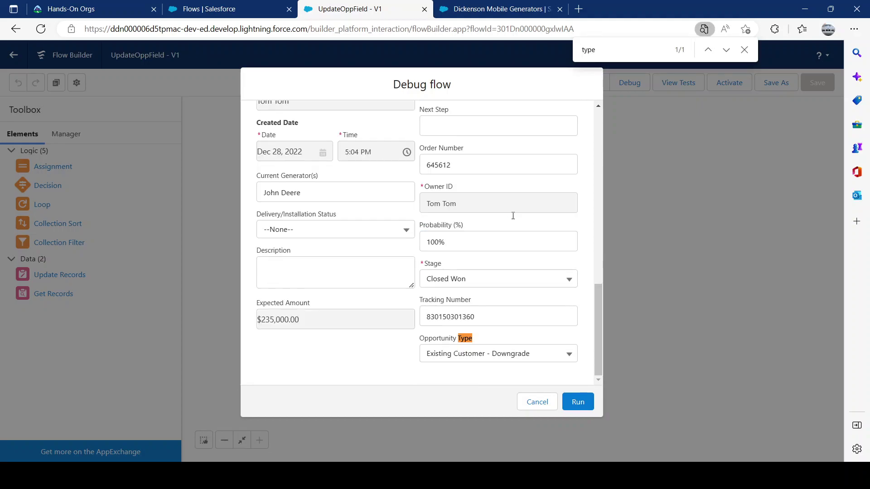
click(502, 352)
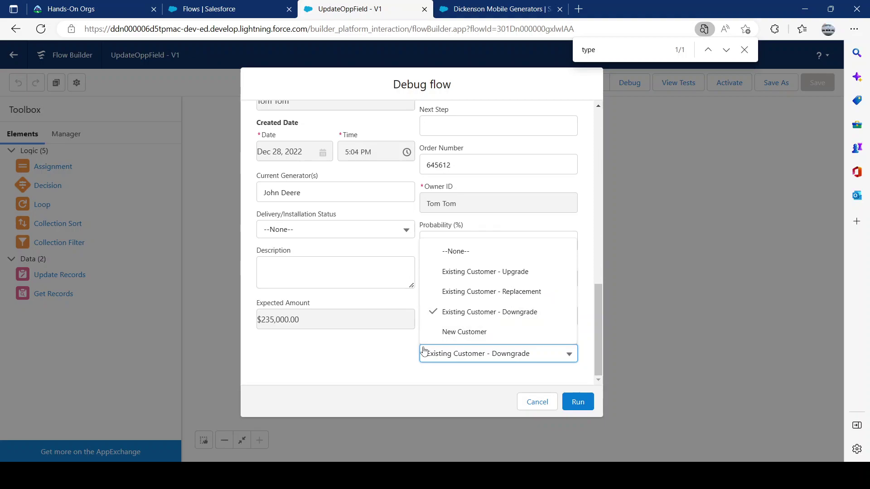
click(455, 338)
click(516, 334)
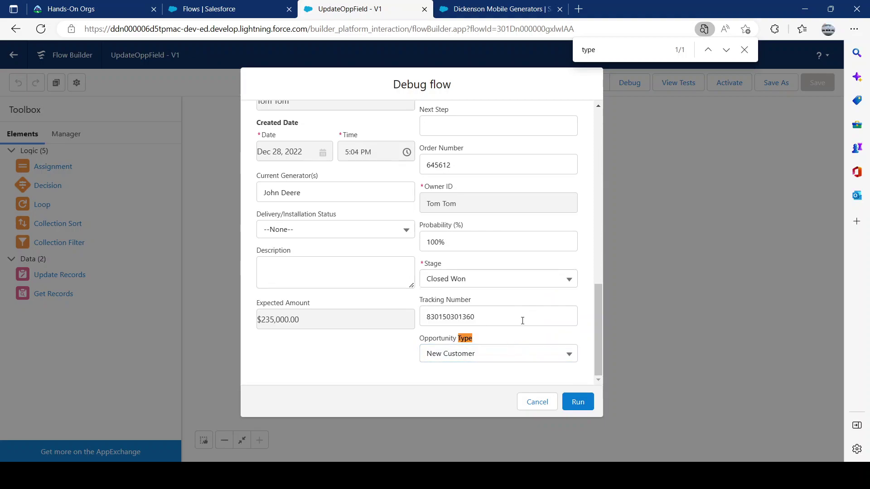
click(744, 50)
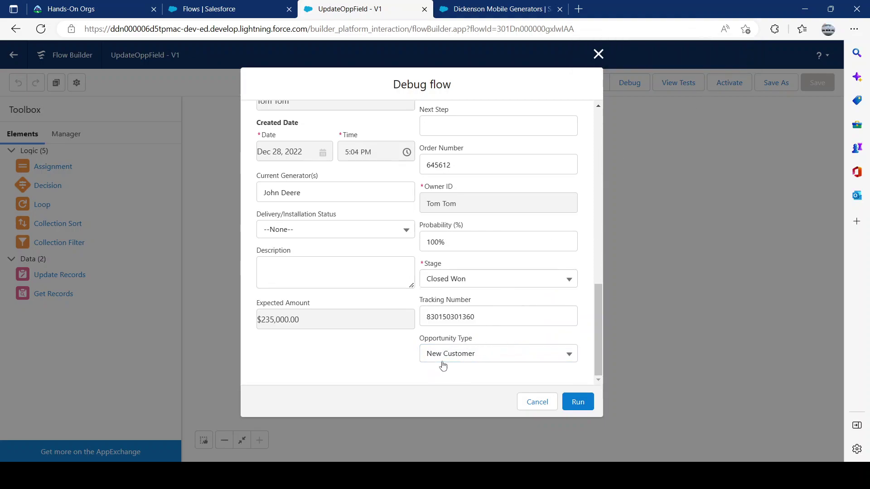
Check the Delivery/Installation Status choices, leave the field at --None--, and run the debug
scroll(443, 345, up, 1)
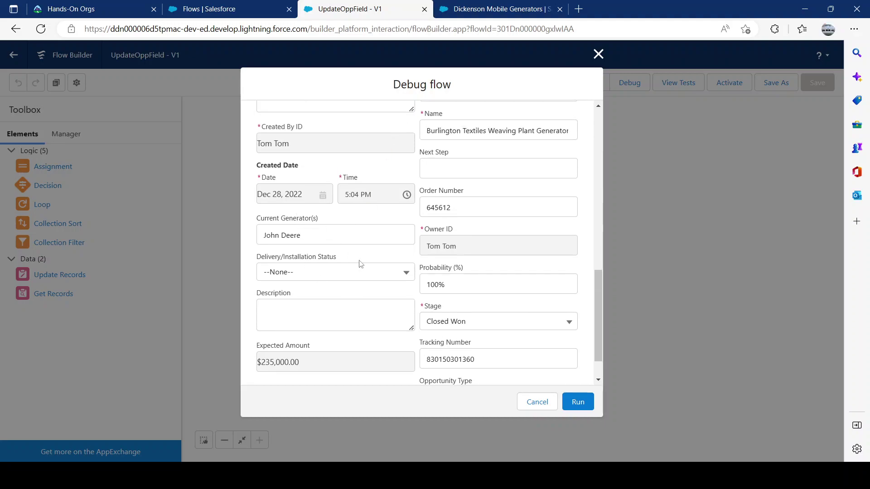
scroll(550, 272, down, 1)
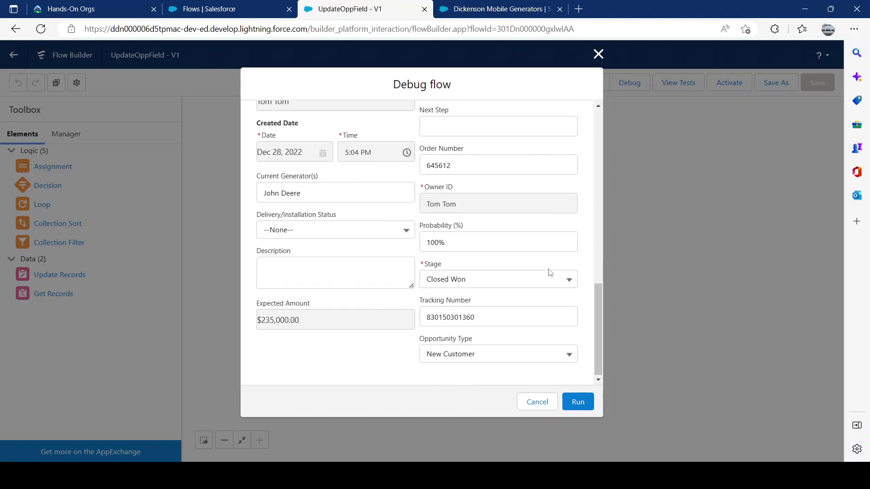
scroll(425, 229, up, 10)
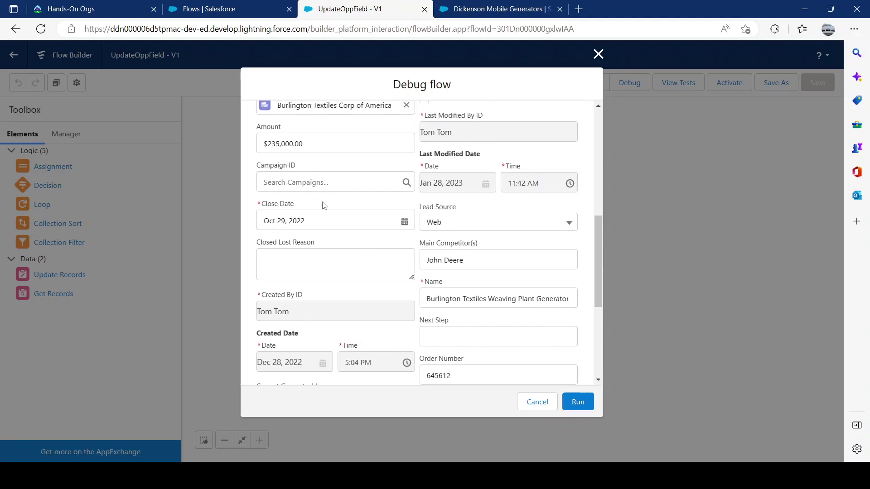
scroll(296, 221, down, 10)
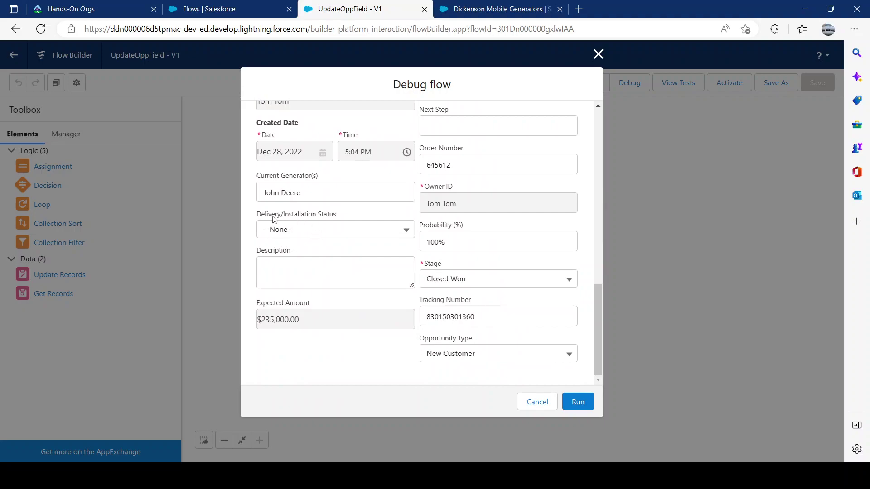
click(317, 235)
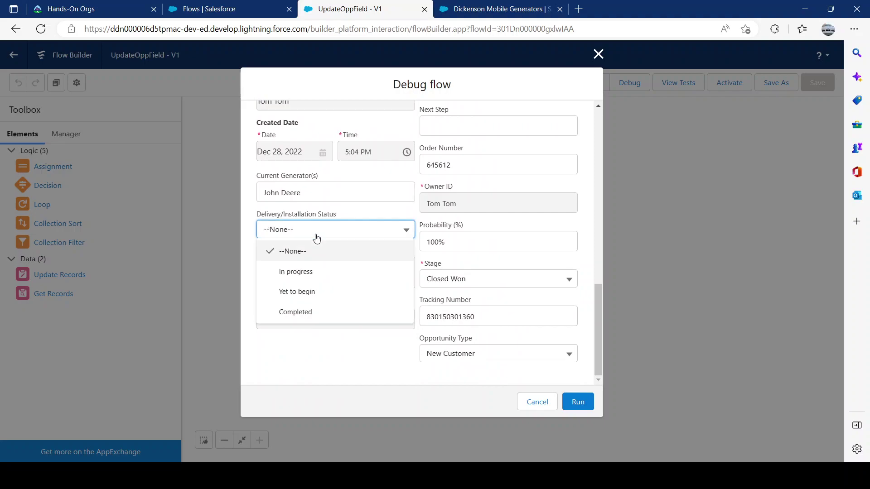
click(340, 366)
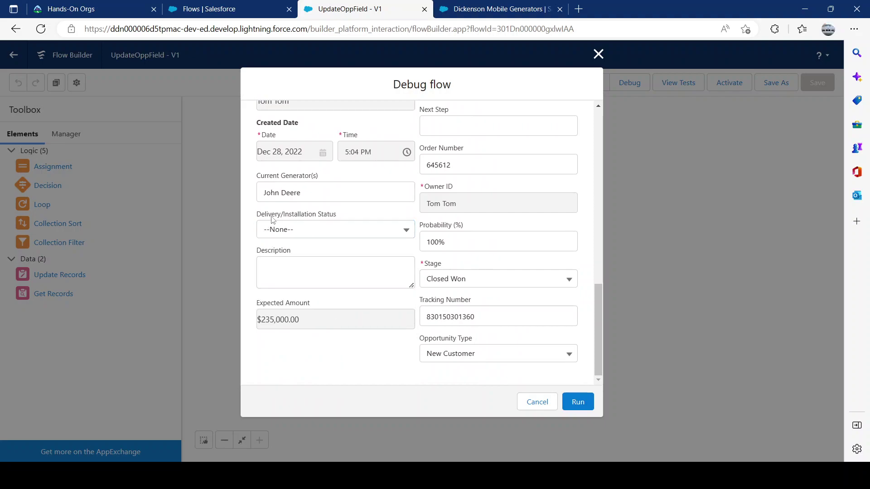
click(582, 404)
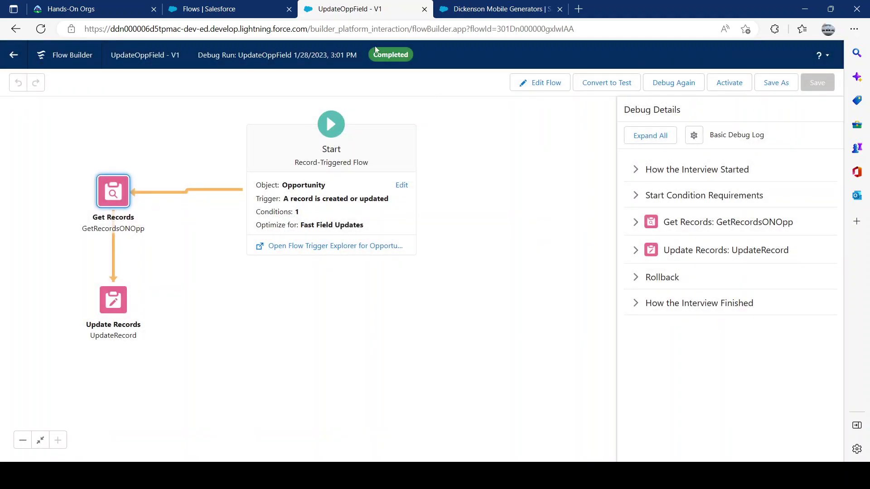
Expand all debug details and read the start conditions, GetRecordsONOpp, UpdateRecord and rollback sections
click(664, 135)
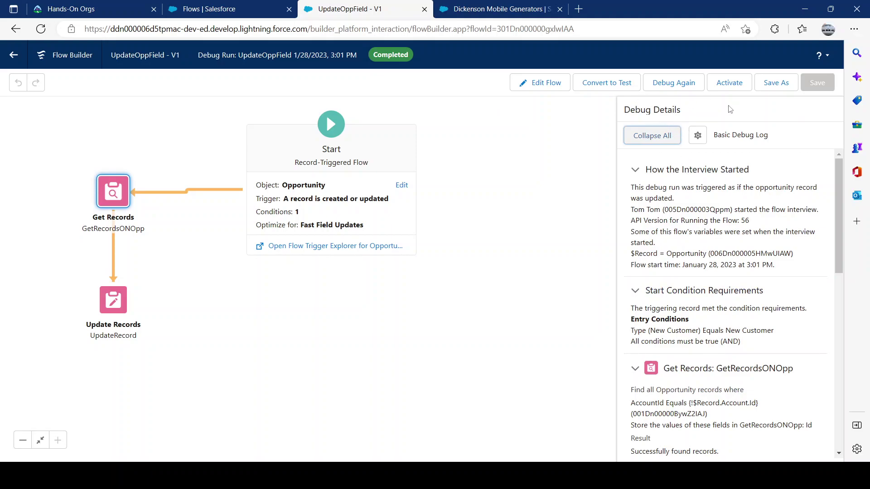
scroll(697, 202, down, 3)
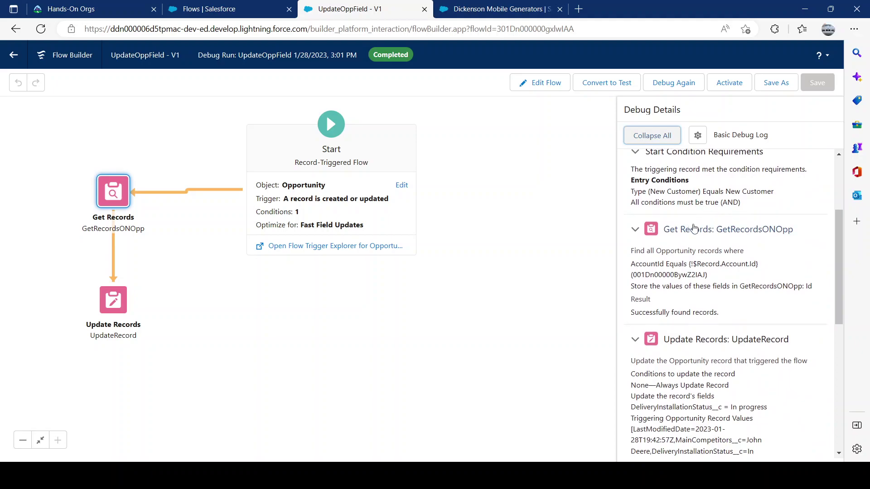
scroll(661, 203, down, 2)
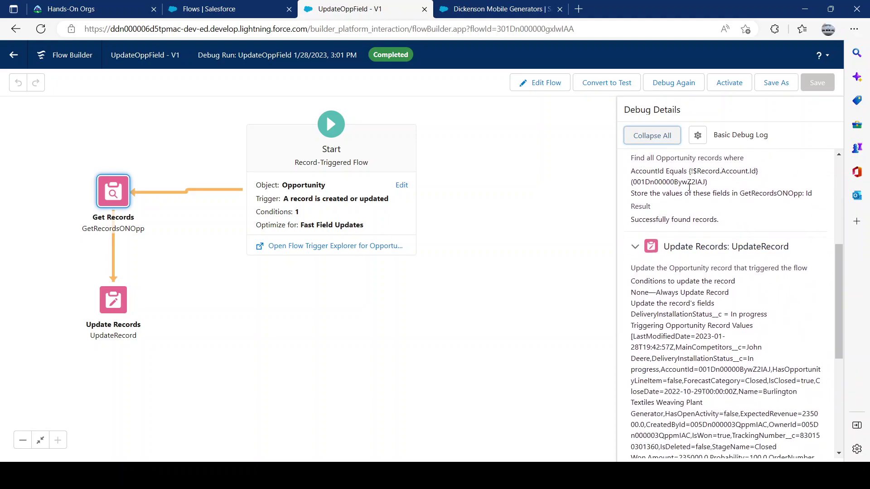
scroll(675, 200, down, 2)
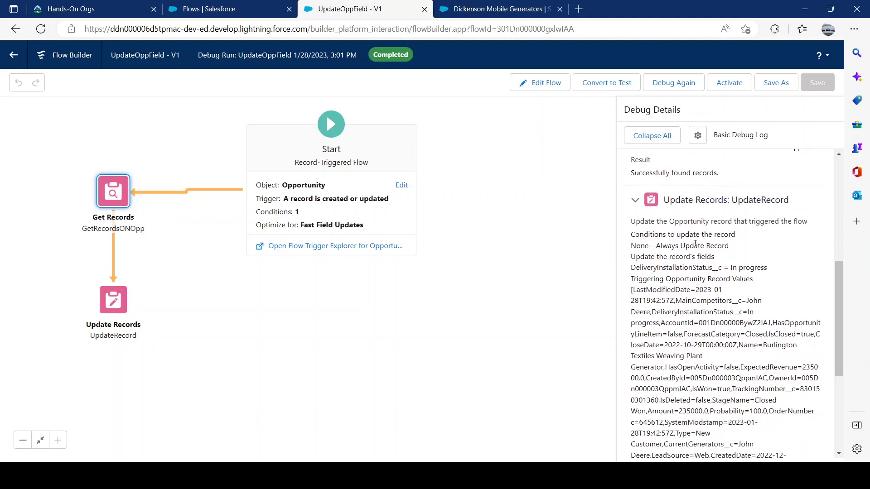
scroll(664, 194, down, 1)
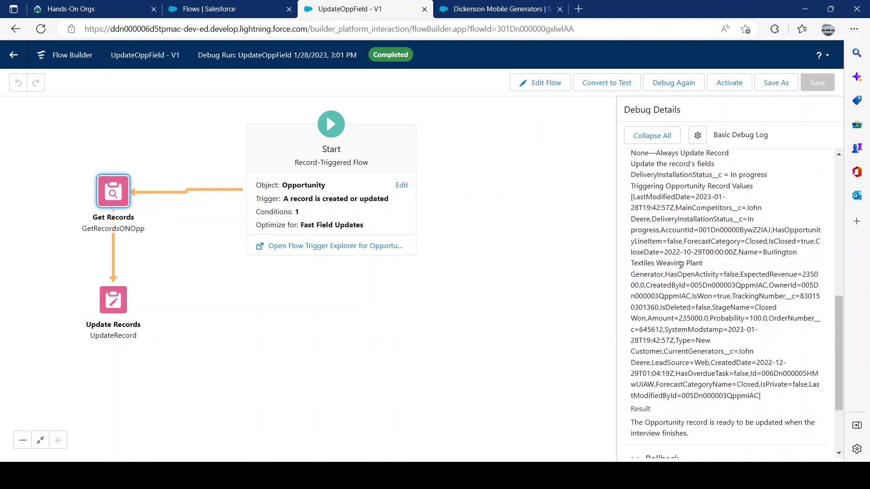
scroll(682, 272, down, 2)
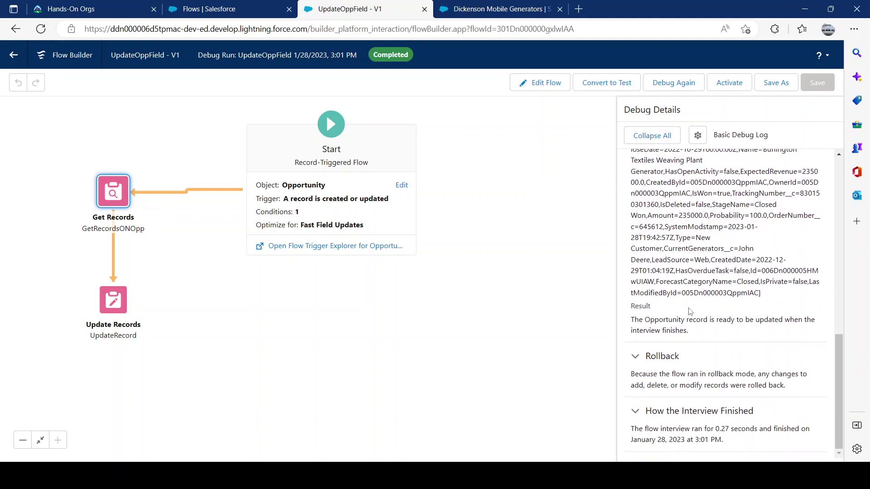
scroll(718, 201, up, 1)
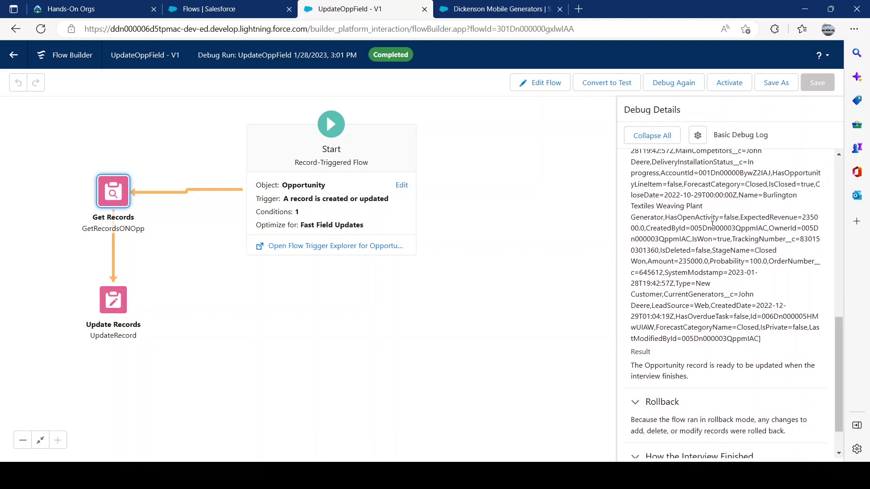
Review the UpdateRecord section of the debug details and activate the UpdateOppField flow
scroll(712, 223, up, 3)
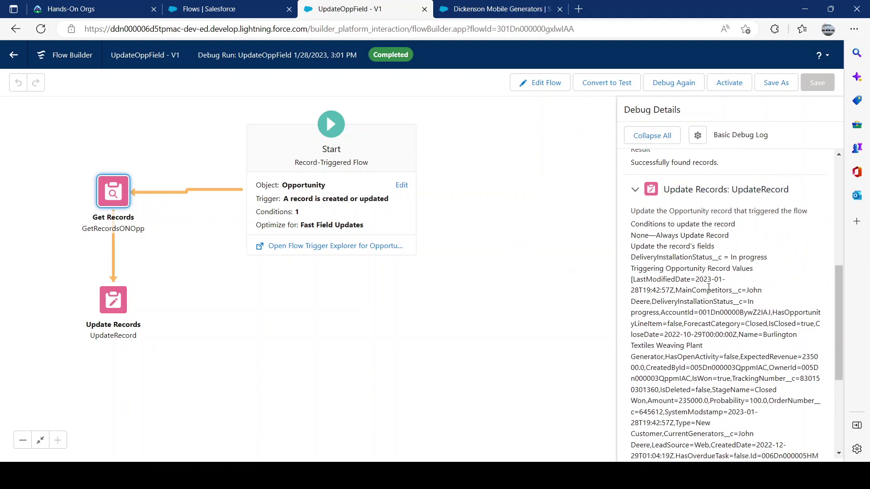
scroll(709, 286, down, 3)
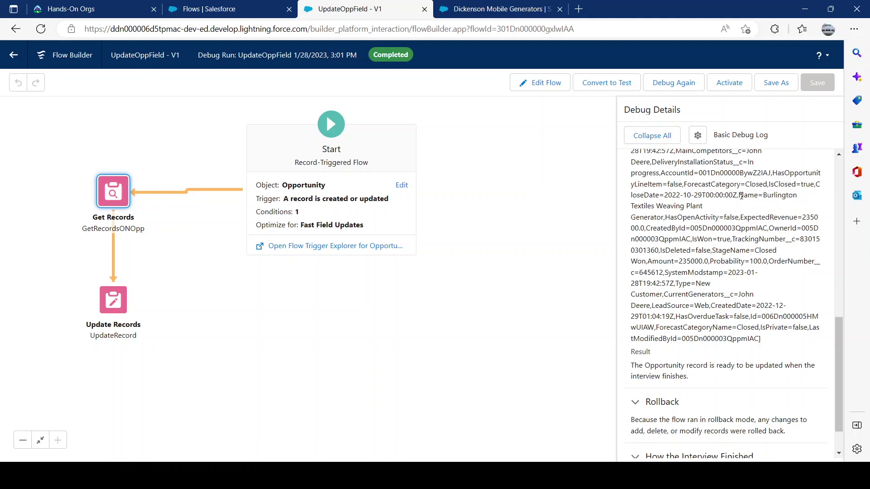
click(599, 207)
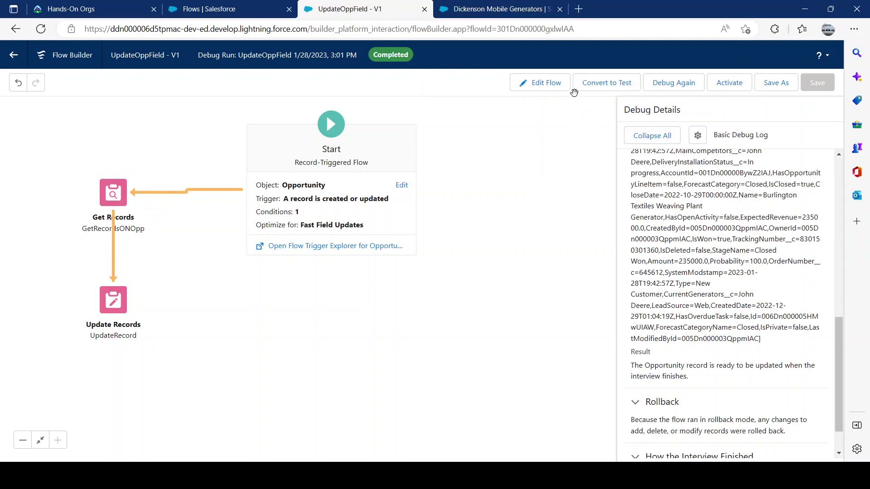
click(736, 87)
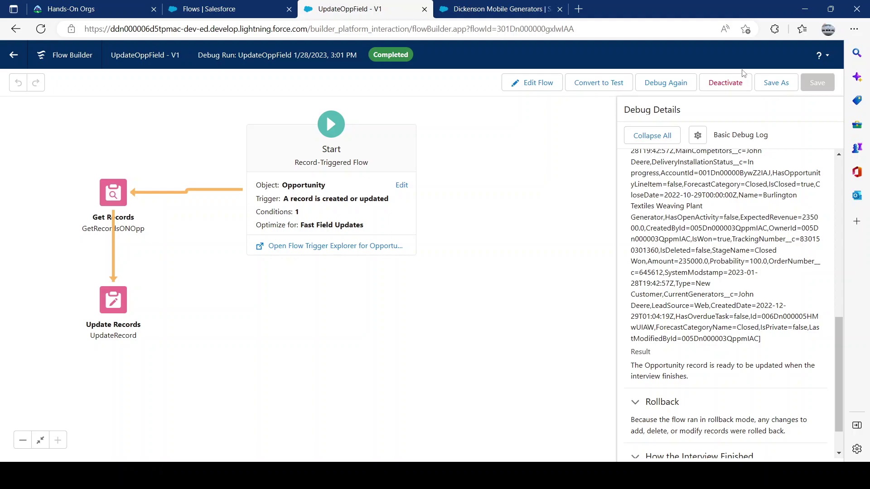
Reload the Dickenson Mobile Generators opportunity and inspect its Type and Delivery/Installation Status in the record details
click(472, 10)
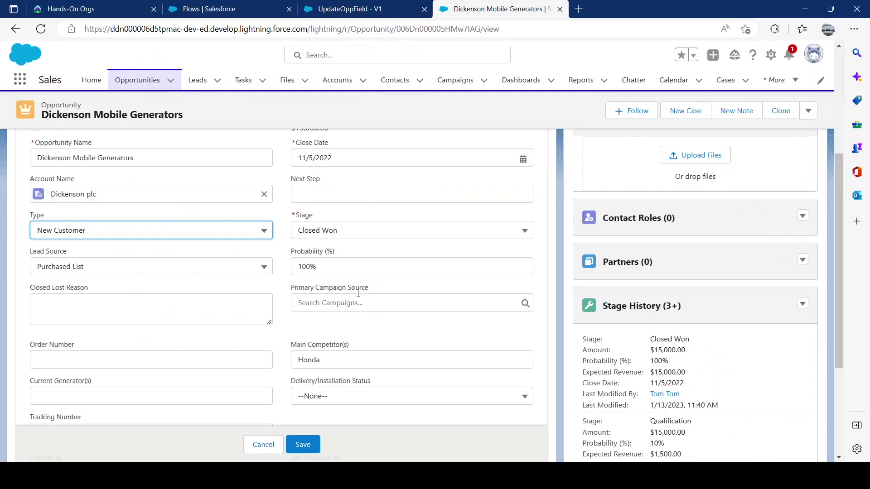
key(F5)
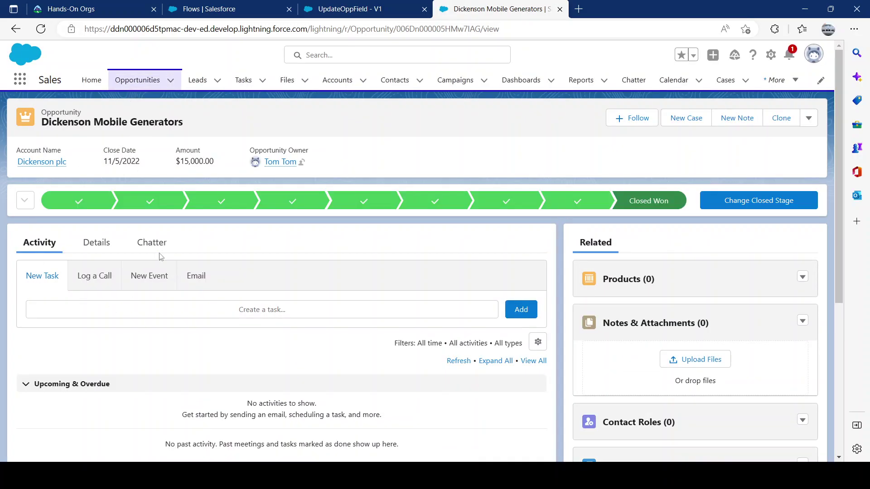
click(96, 242)
scroll(120, 268, down, 5)
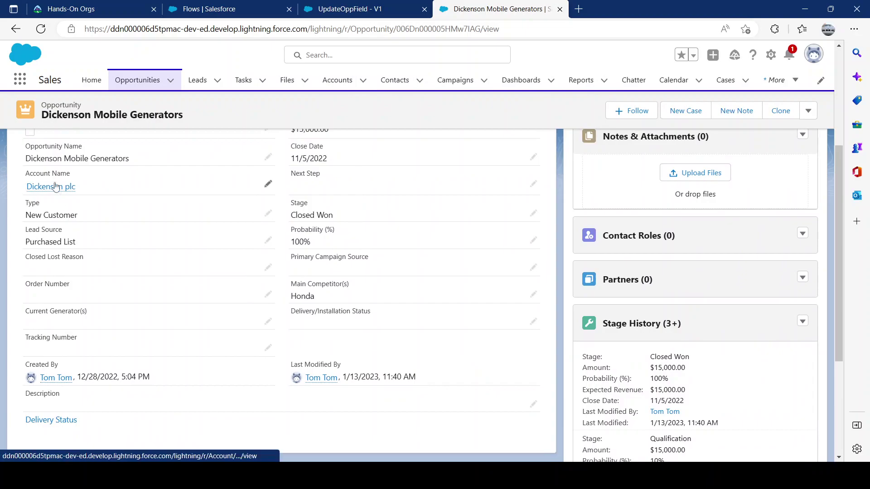
scroll(56, 194, up, 1)
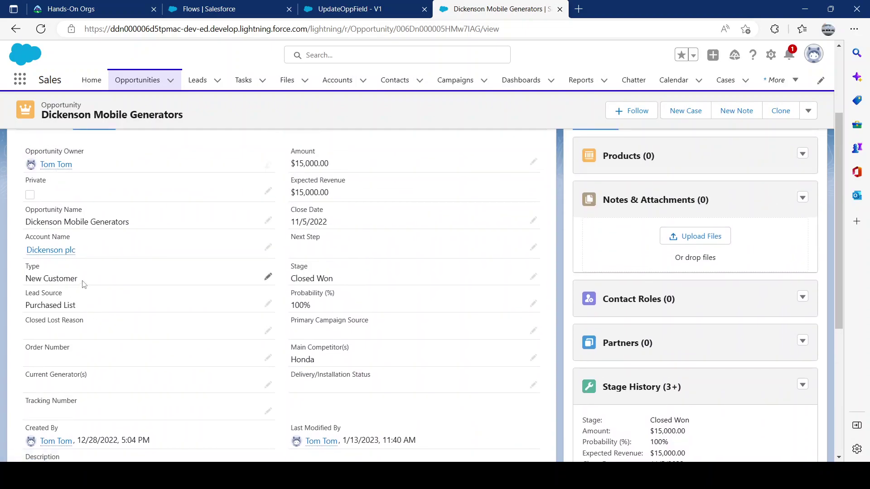
Set the opportunity's Lead Source to Web, save the record, and check its Delivery/Installation Status
click(268, 304)
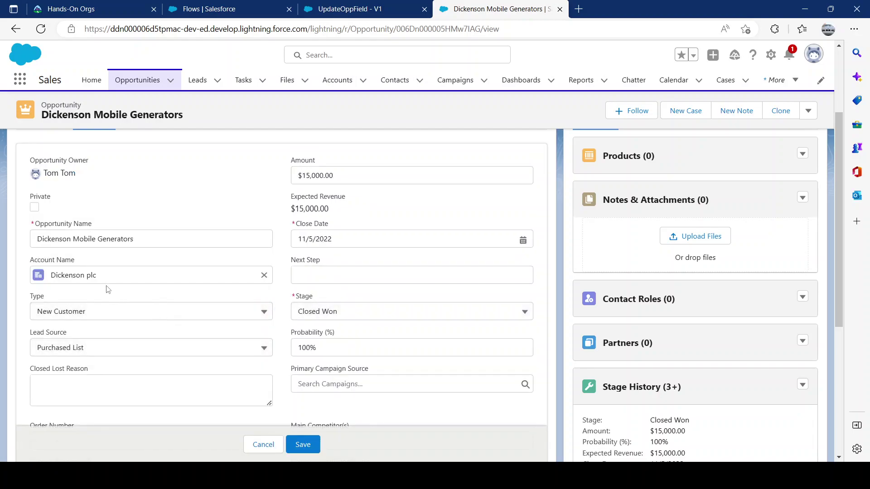
scroll(89, 299, down, 2)
click(72, 282)
click(73, 322)
scroll(231, 349, down, 4)
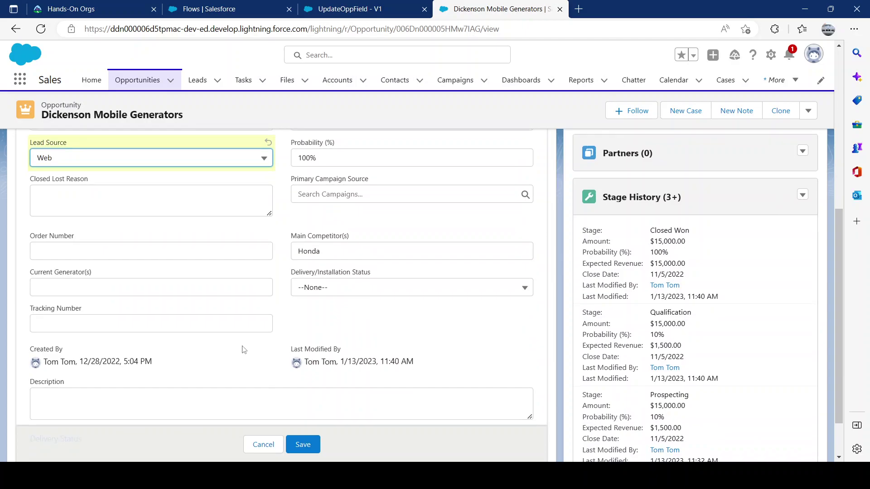
click(303, 445)
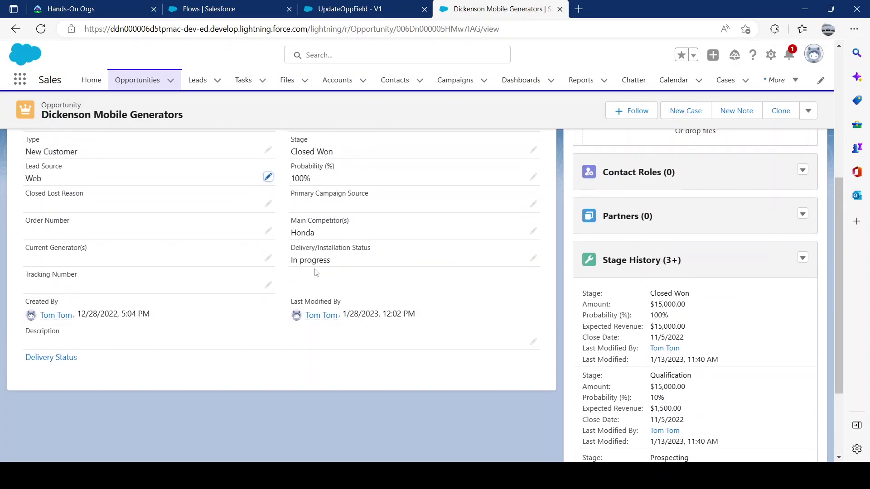
scroll(118, 206, up, 2)
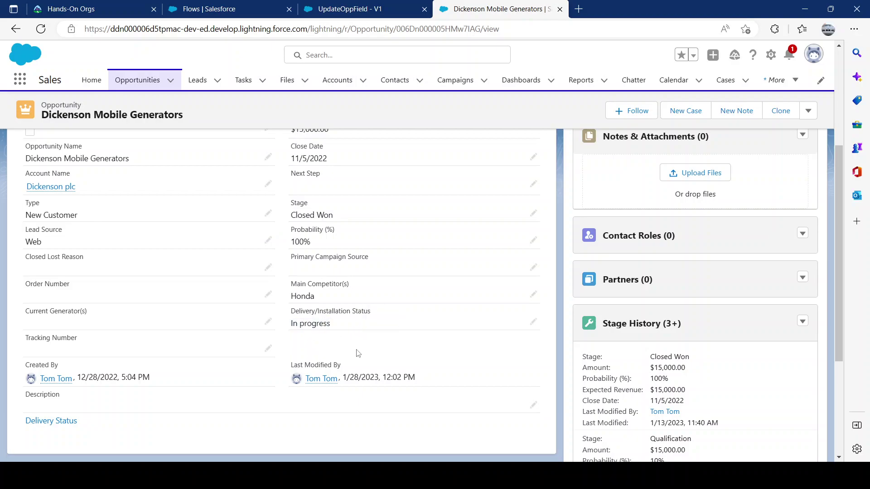
scroll(357, 340, up, 5)
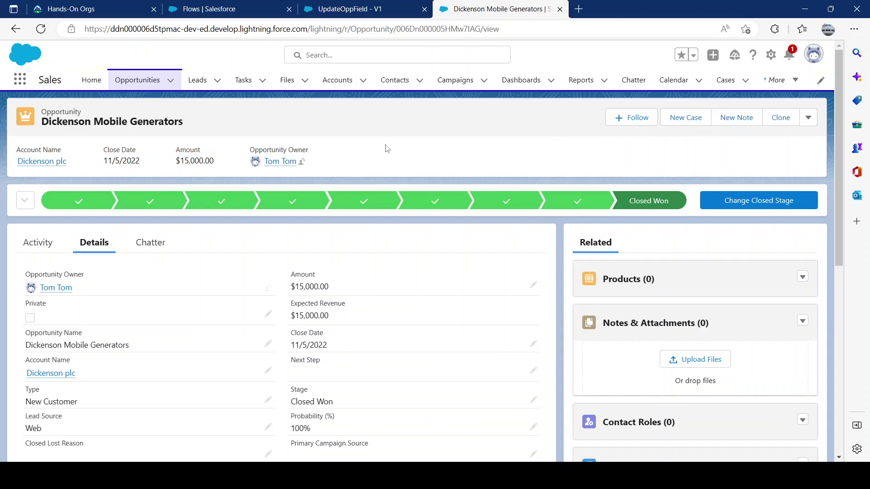
Start a new opportunity with Close Date 1/6/2023 and Stage Prospecting
click(135, 82)
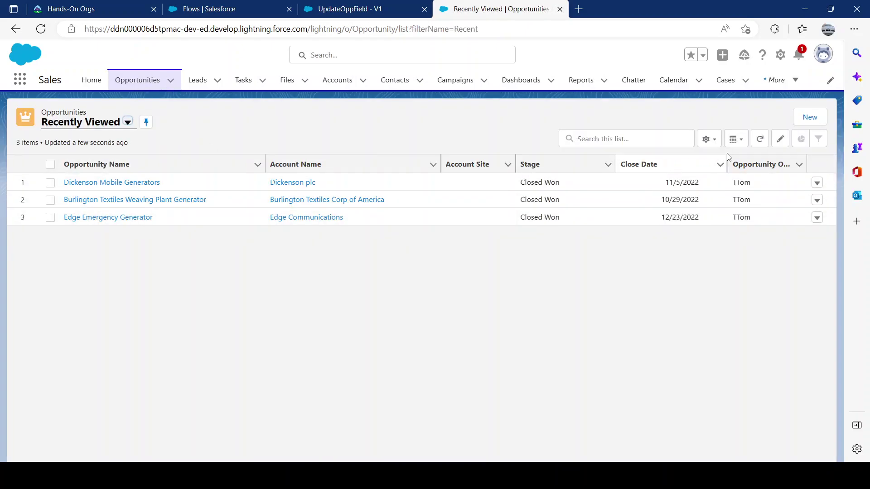
click(811, 118)
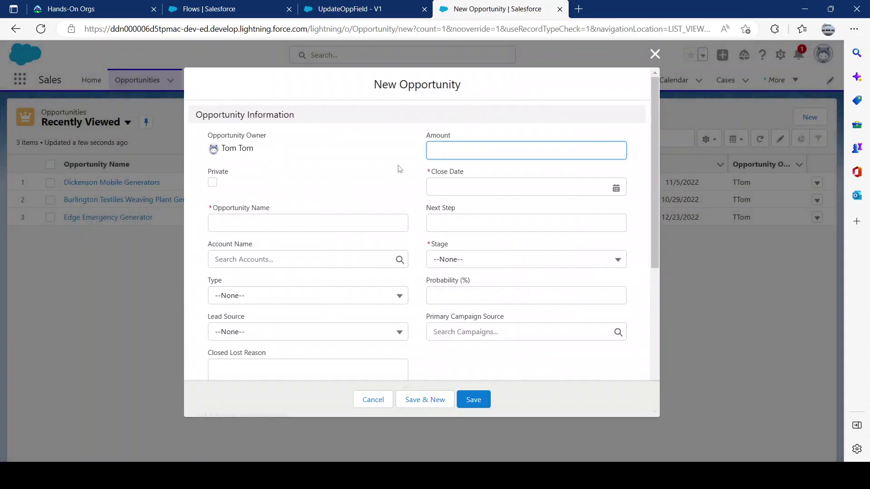
click(435, 186)
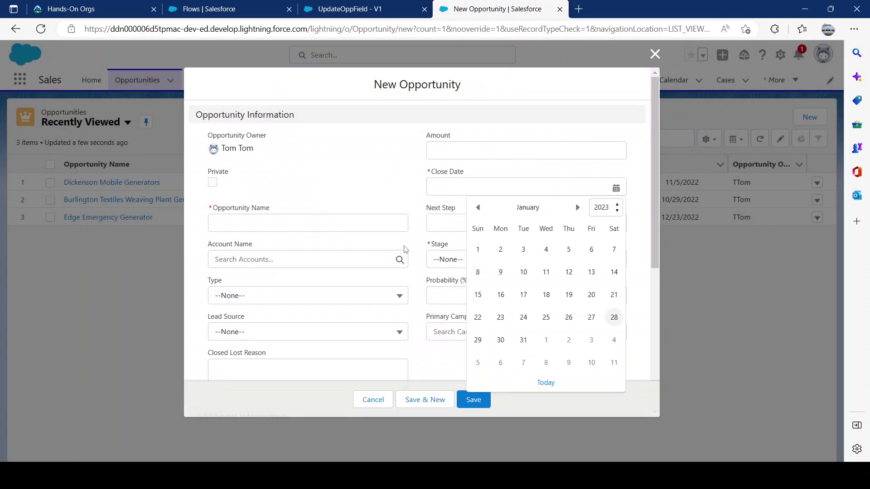
click(462, 262)
click(509, 188)
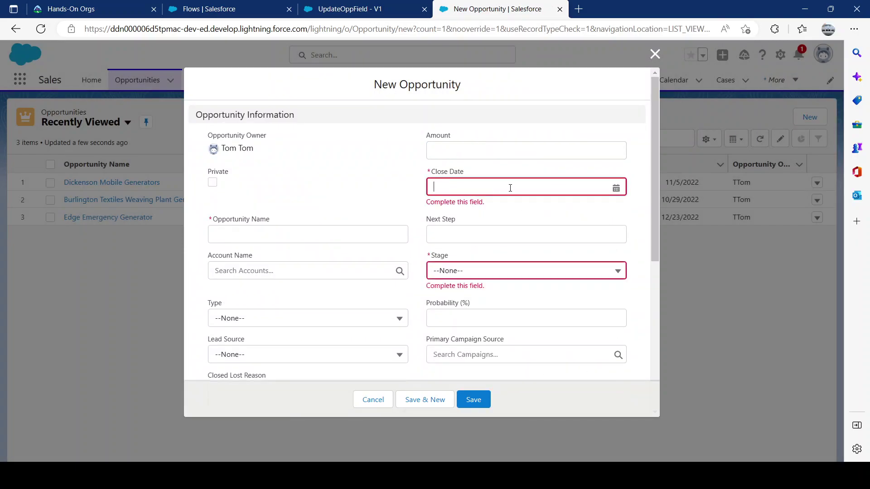
click(596, 250)
click(466, 271)
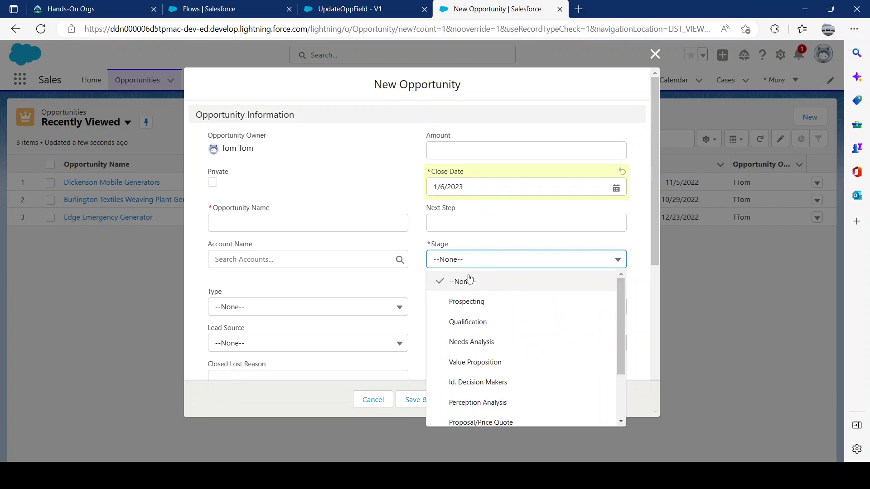
click(466, 302)
Set the new opportunity's Type to New Customer and leave Delivery/Installation Status at --None--
scroll(309, 250, down, 1)
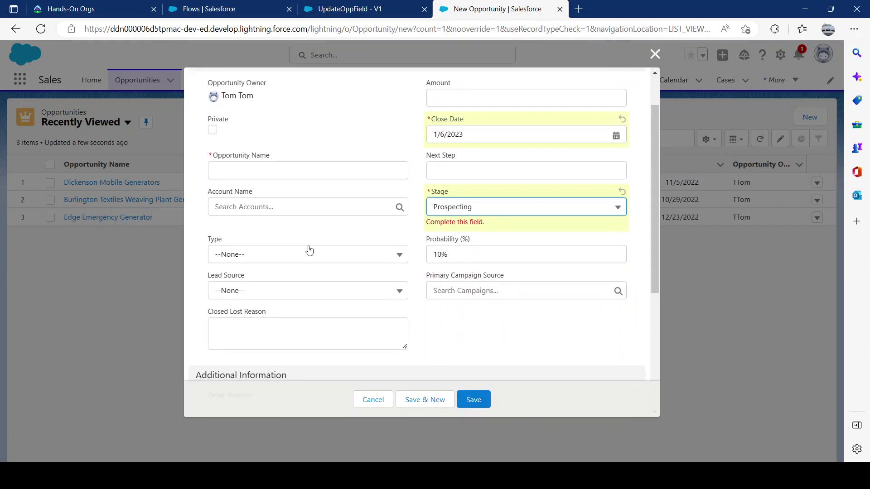
click(277, 261)
click(249, 348)
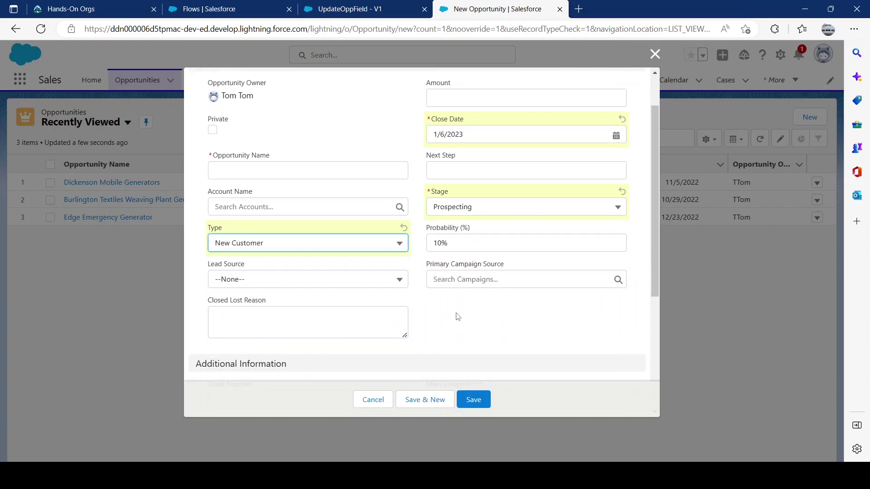
scroll(481, 298, down, 5)
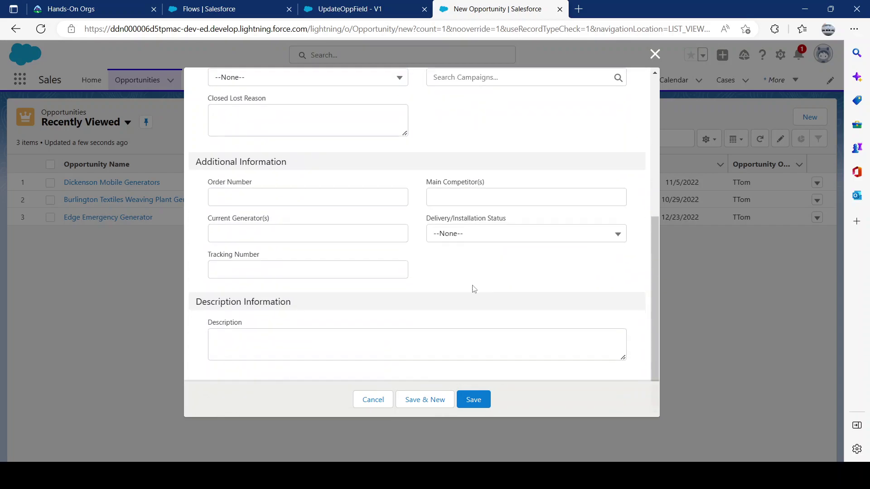
click(466, 232)
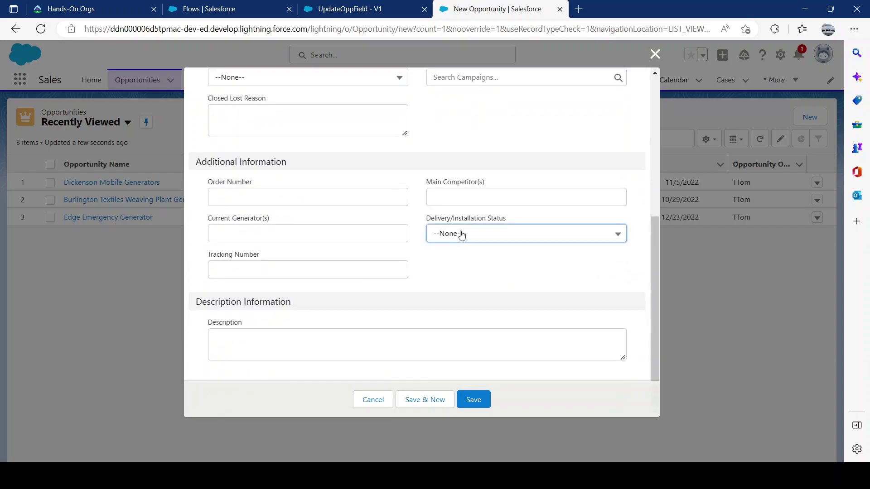
click(501, 159)
scroll(463, 187, up, 6)
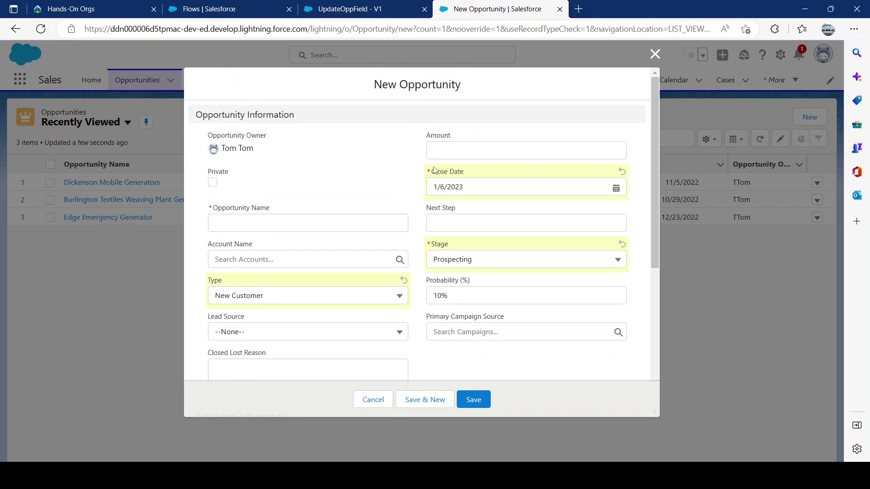
Name the new opportunity safd and save it
click(277, 224)
click(322, 166)
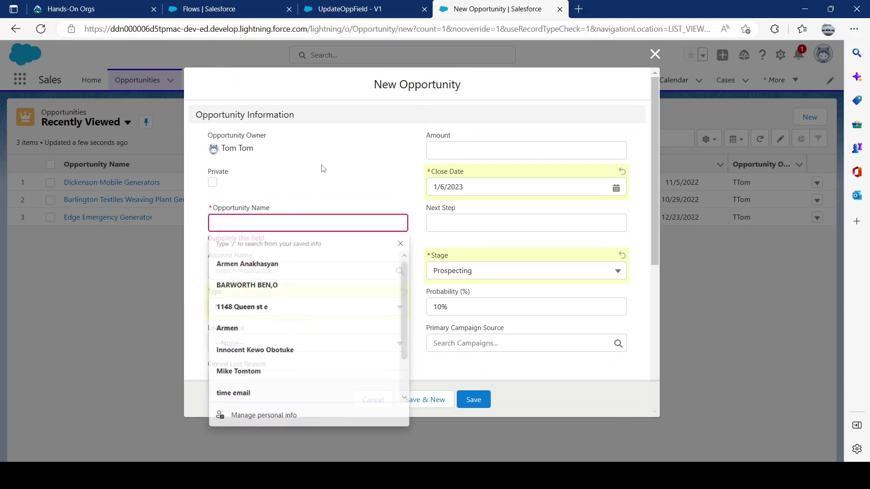
click(284, 225)
text(safd)
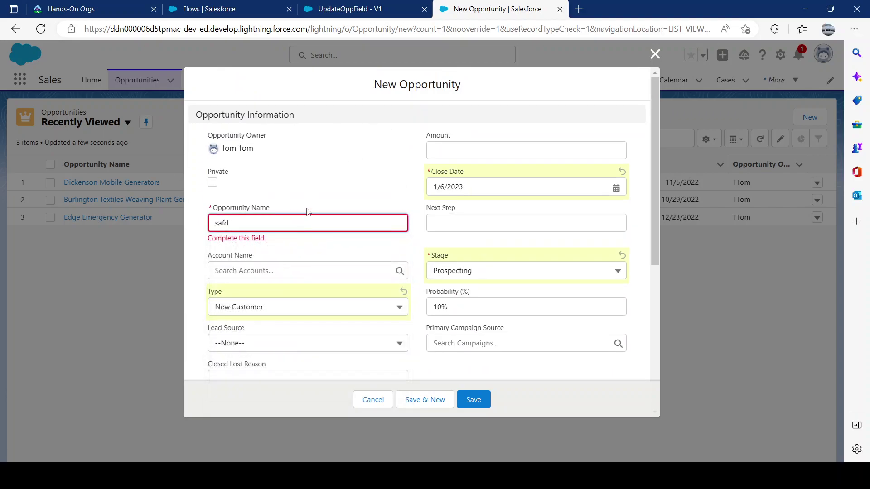
click(316, 189)
click(482, 403)
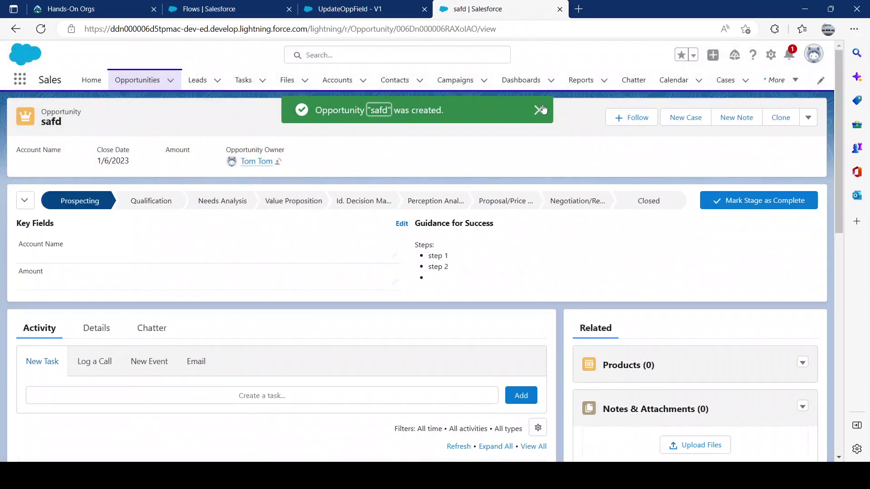
Dismiss the creation notice and check the Delivery/Installation Status in the safd opportunity's details
click(539, 110)
scroll(129, 170, down, 3)
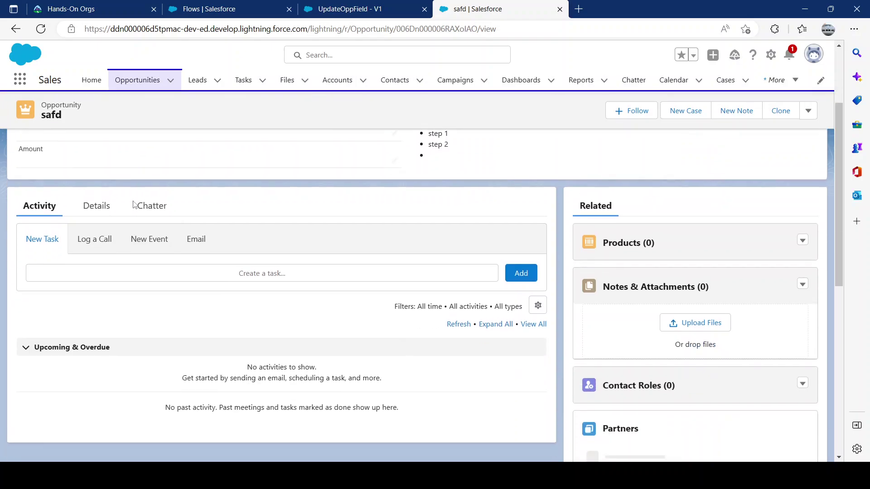
click(111, 204)
scroll(123, 218, down, 3)
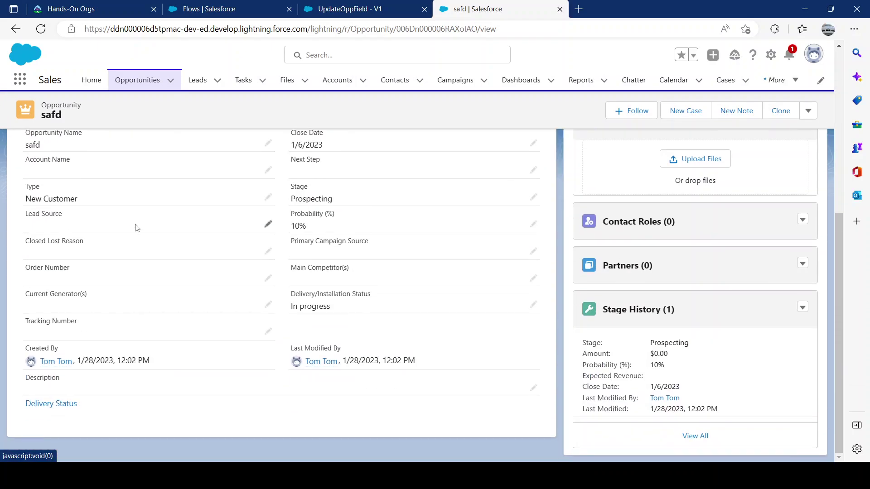
drag(332, 310, 271, 313)
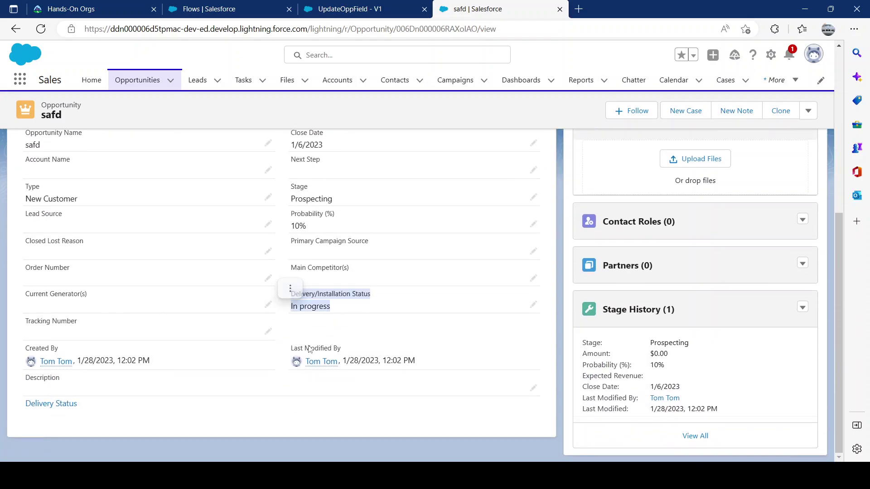
click(328, 331)
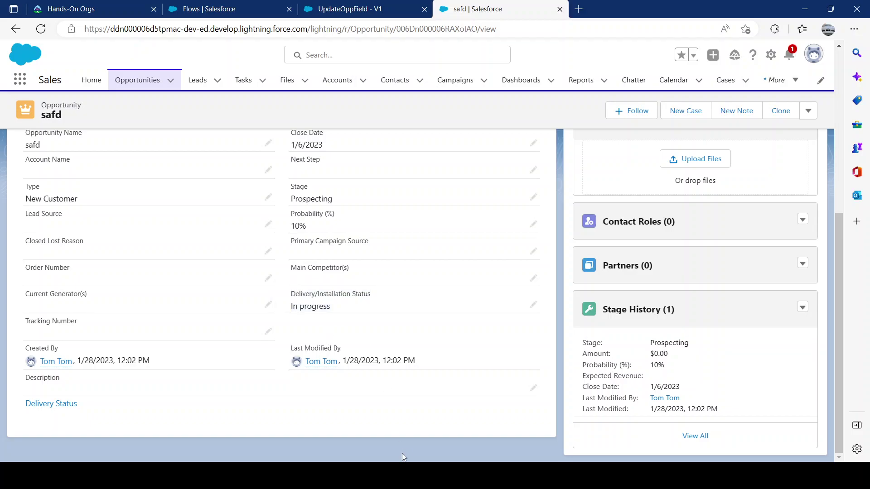
Return to the UpdateOppField flow and switch from the debug view to editing
click(356, 10)
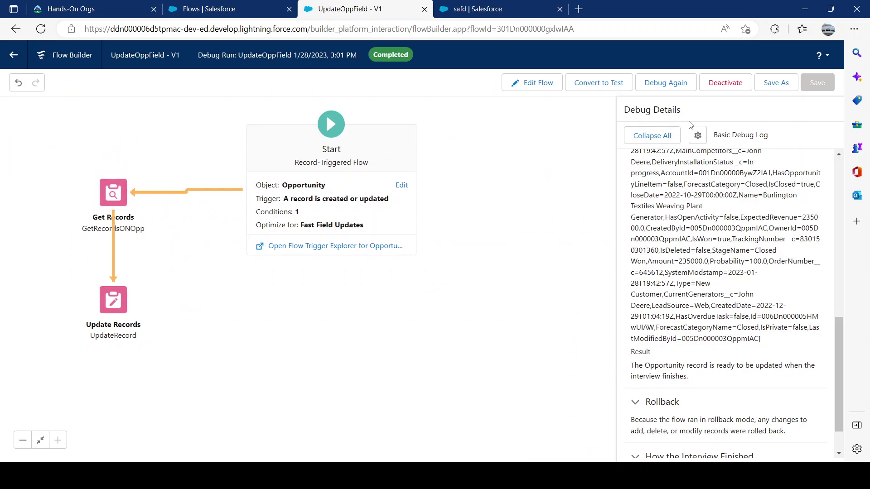
click(543, 90)
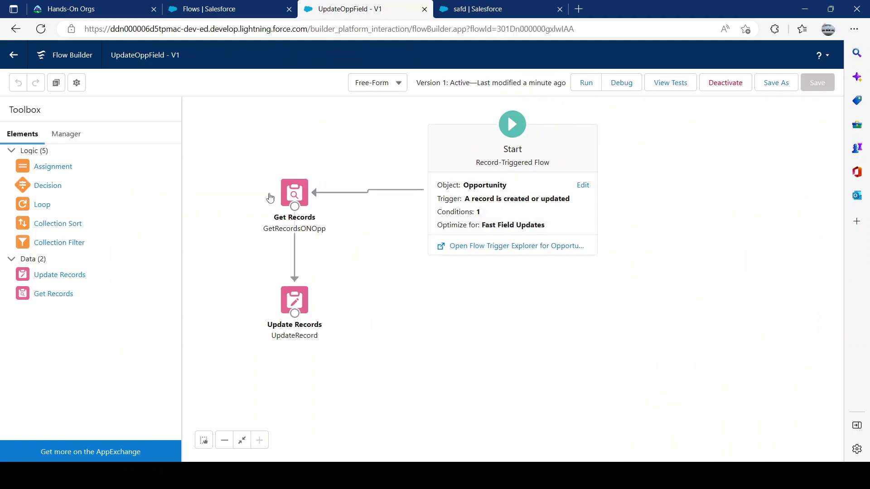